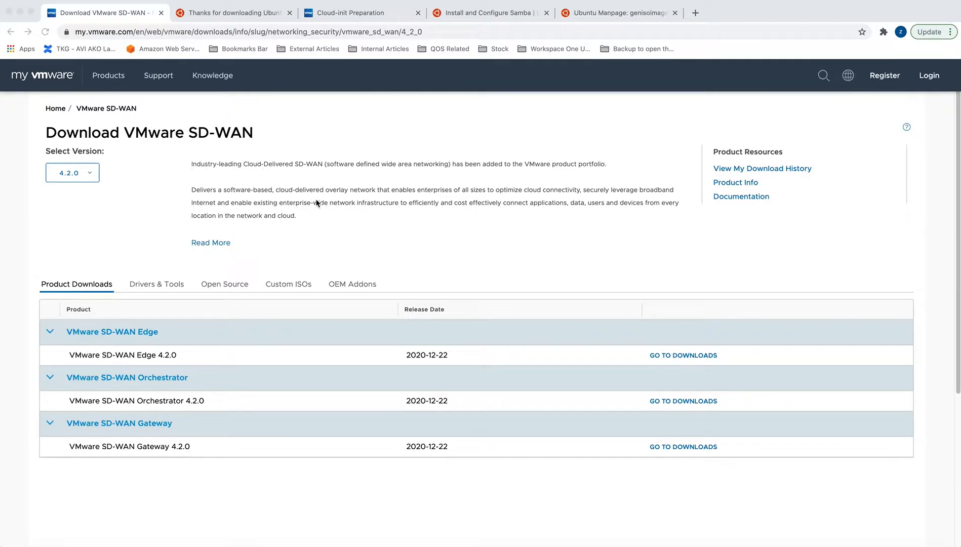
Switch from the SD-WAN download page to the Cloud-init Preparation docs tab.
left_click(342, 16)
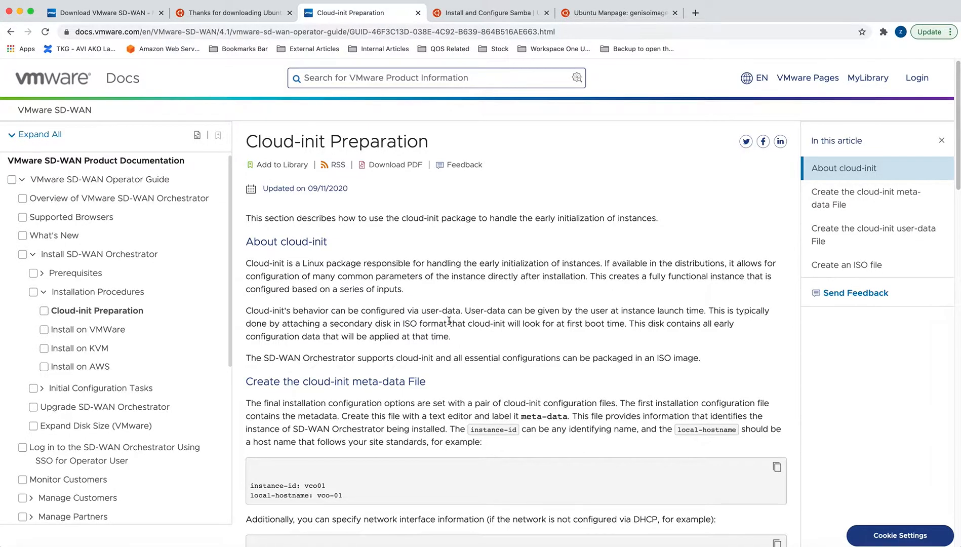
Highlight the network-interfaces example in the meta-data file.
scroll(449, 320, "down", 5)
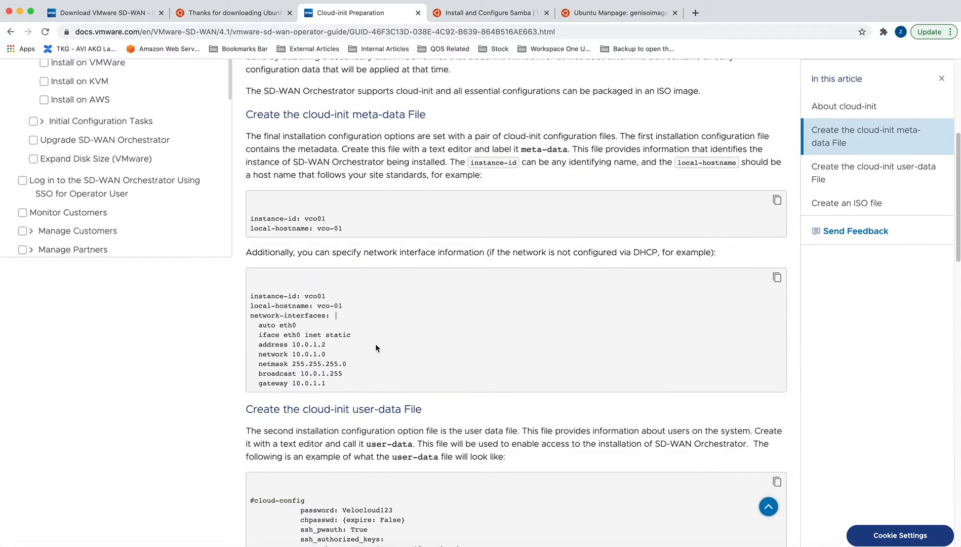
left_click_drag(250, 296, 341, 387)
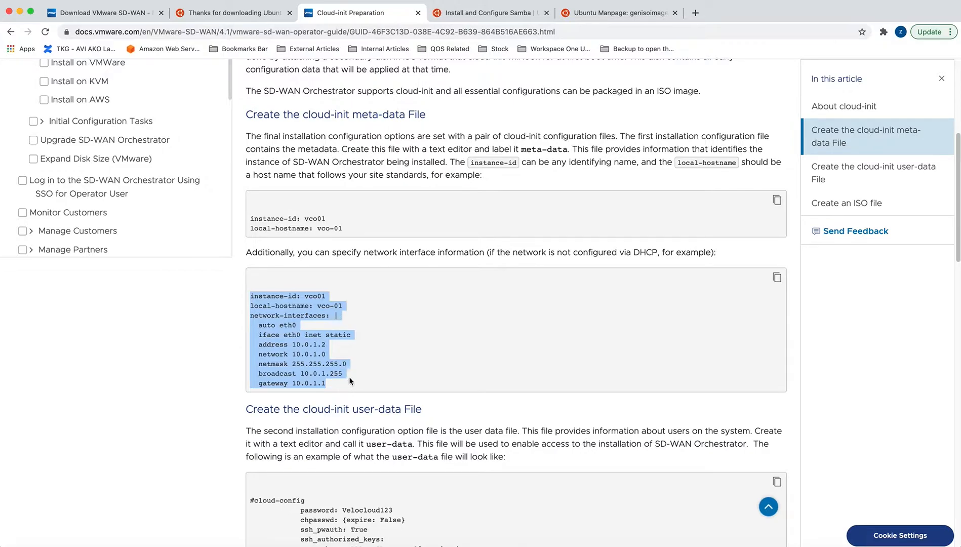
scroll(438, 330, "down", 3)
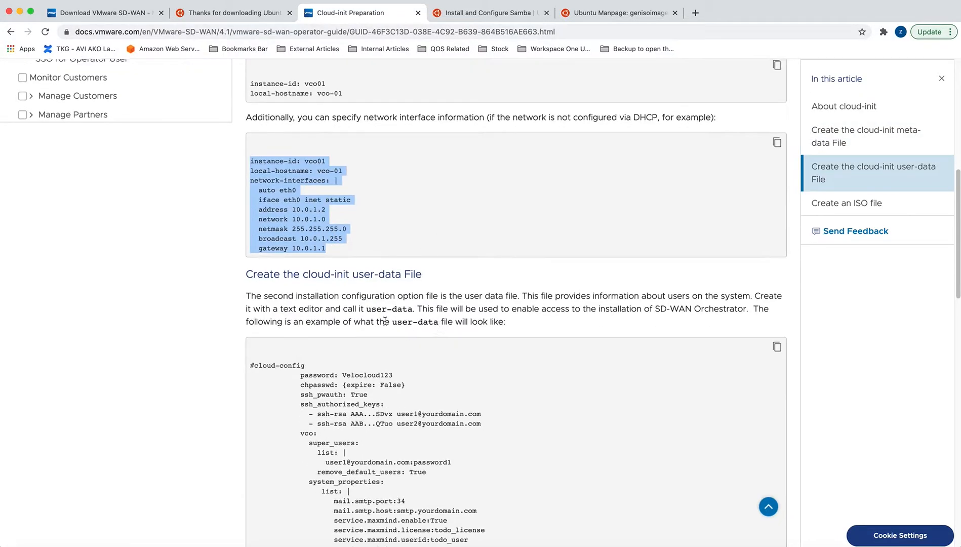
Highlight the user-data example's password, vco super_users, ssh, system_properties and write_files lines.
left_click_drag(366, 310, 412, 310)
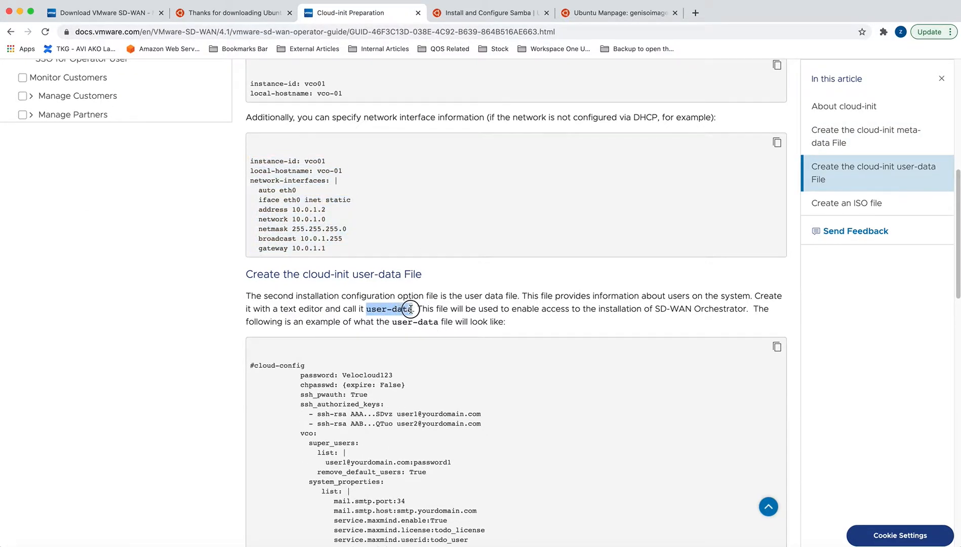
scroll(421, 352, "down", 3)
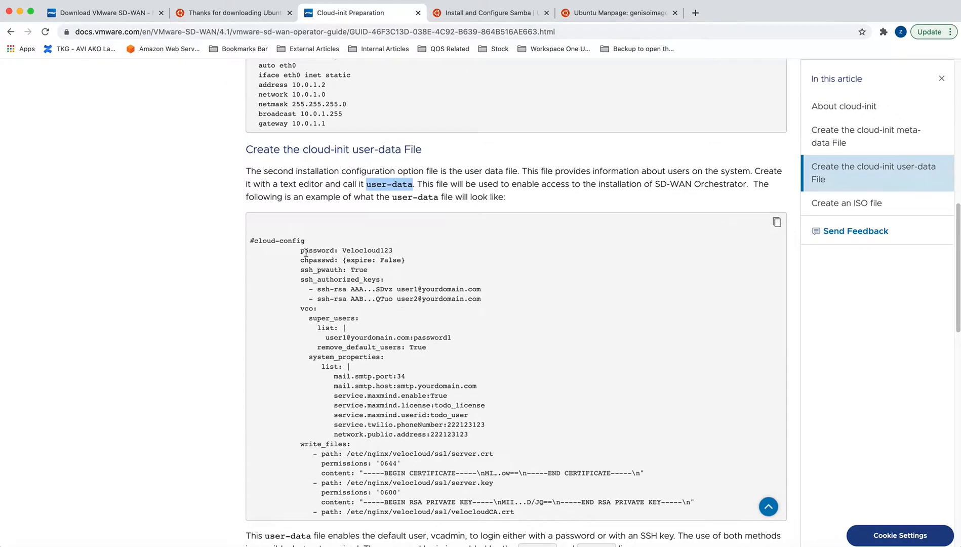
left_click_drag(302, 251, 394, 250)
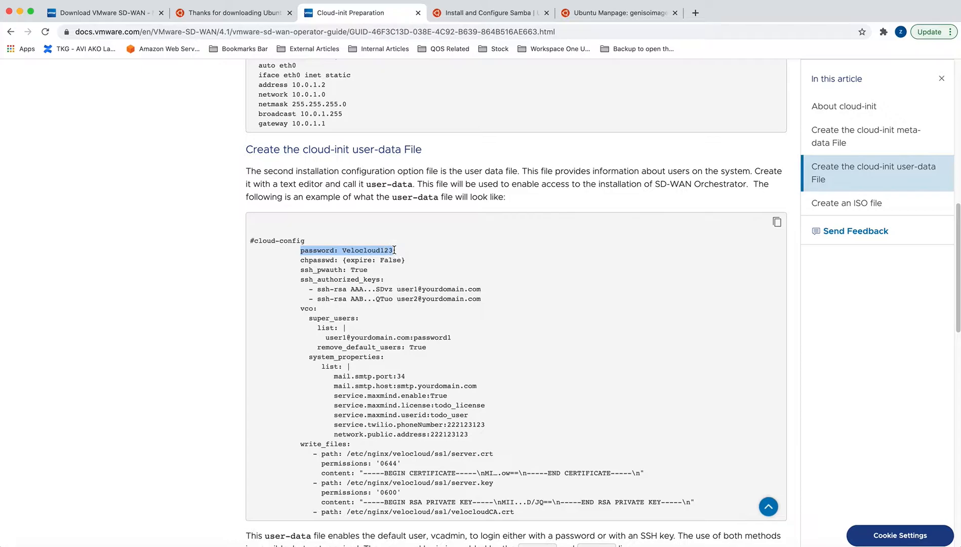
left_click_drag(301, 309, 456, 342)
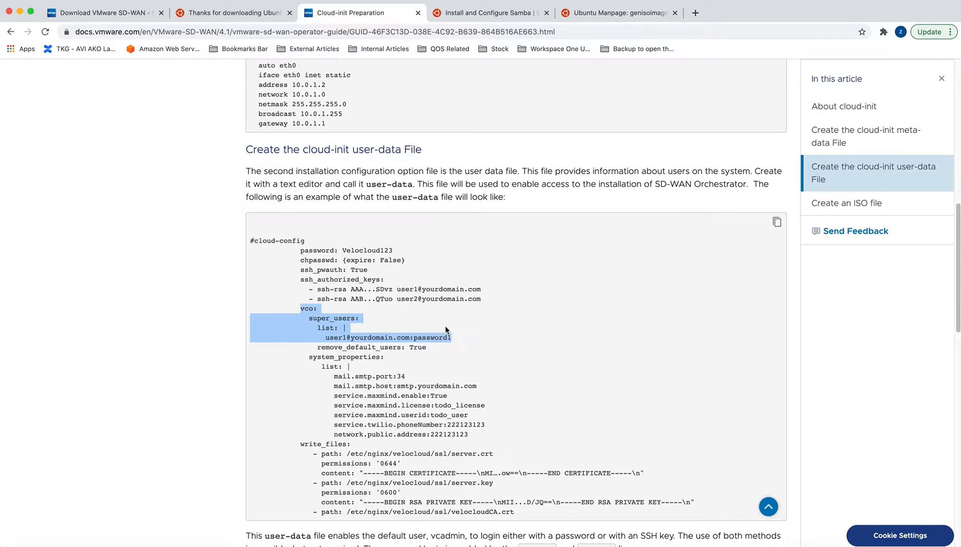
left_click_drag(301, 270, 450, 298)
left_click_drag(307, 356, 430, 473)
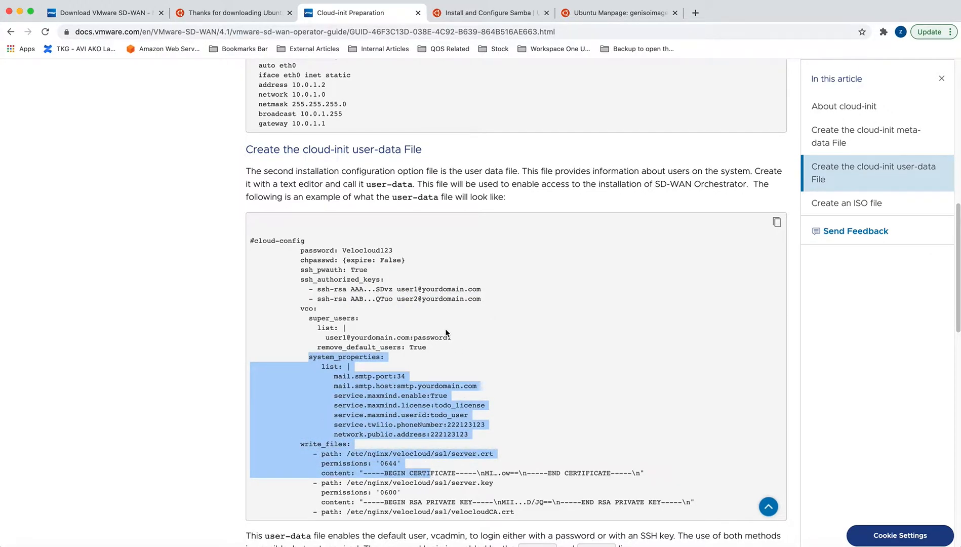
scroll(446, 333, "down", 8)
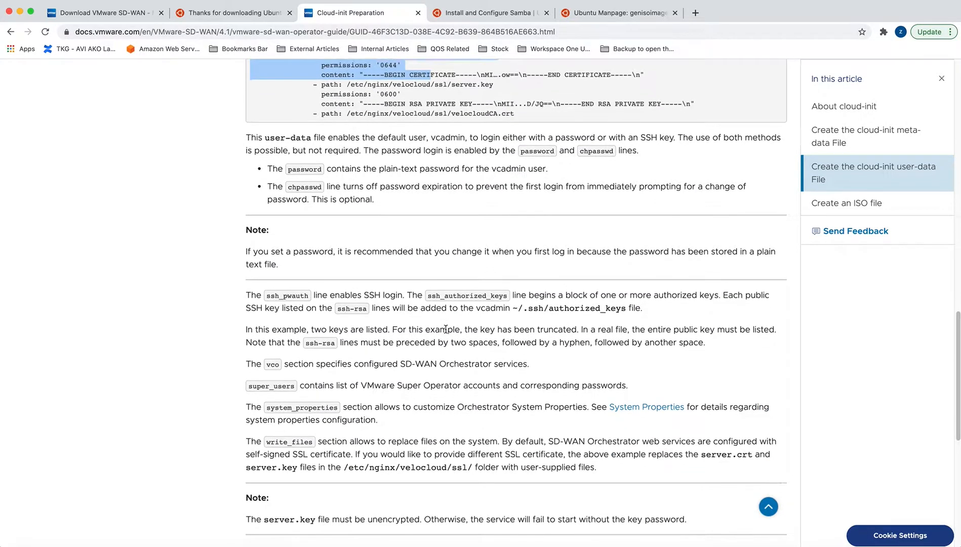
Highlight the genisoimage command under Create an ISO file, then move to vSphere Client.
scroll(446, 332, "down", 3)
scroll(446, 330, "down", 2)
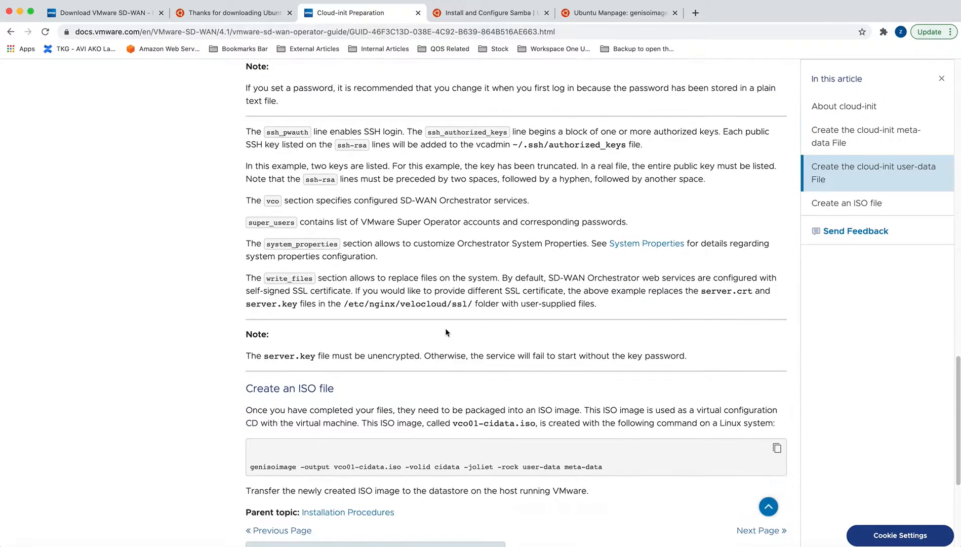
left_click_drag(250, 414, 296, 414)
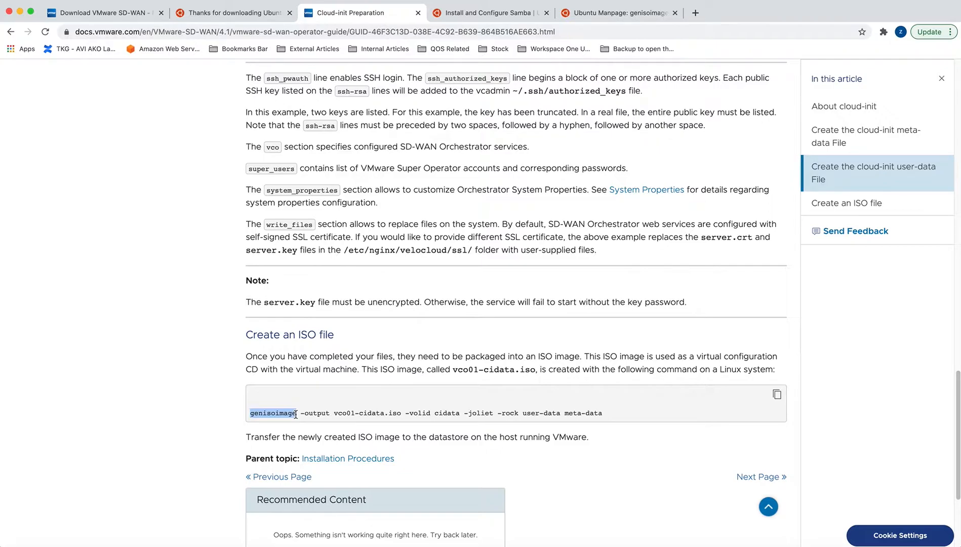
key("ctrl+Right")
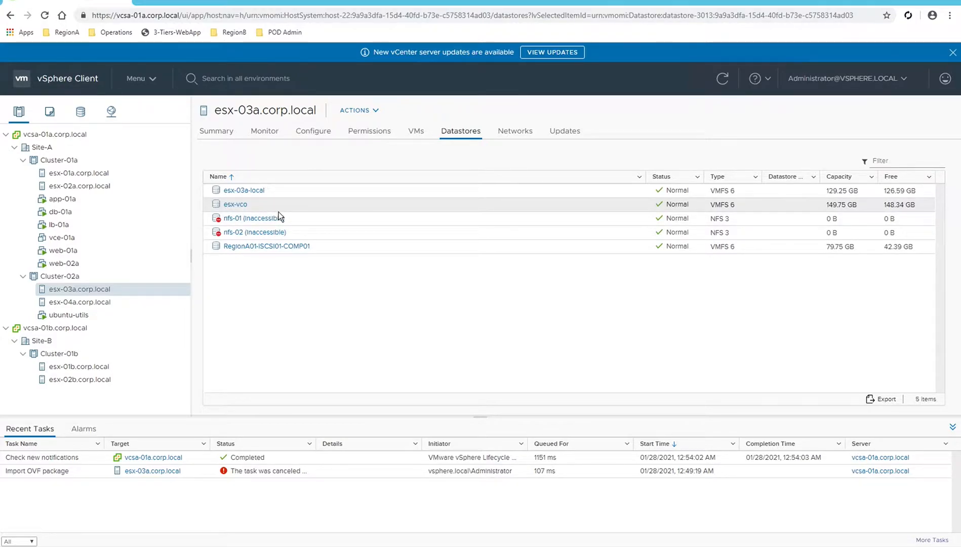
Deploy an OVF Template on esx-03a.corp.local from the local velocloud-orchestrator OVA file.
left_click(75, 289)
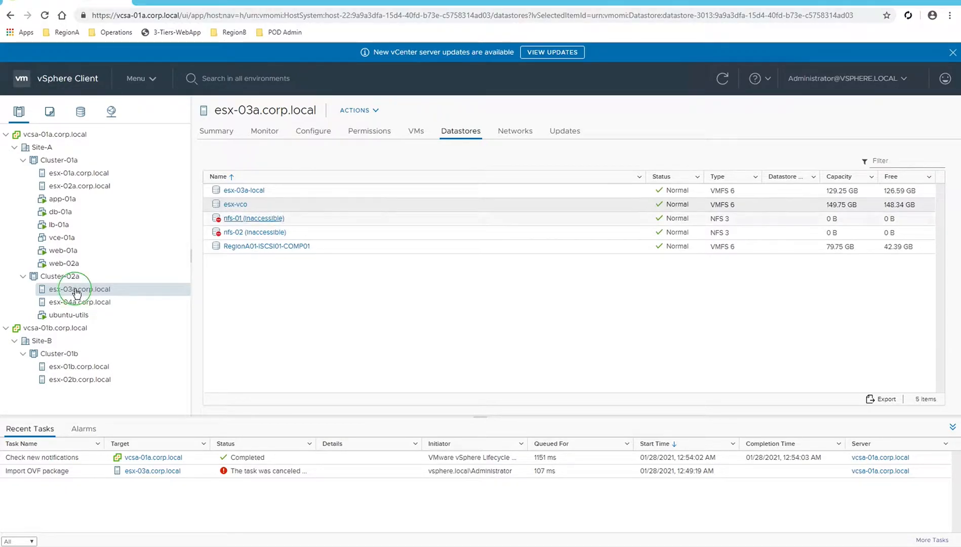
right_click(79, 289)
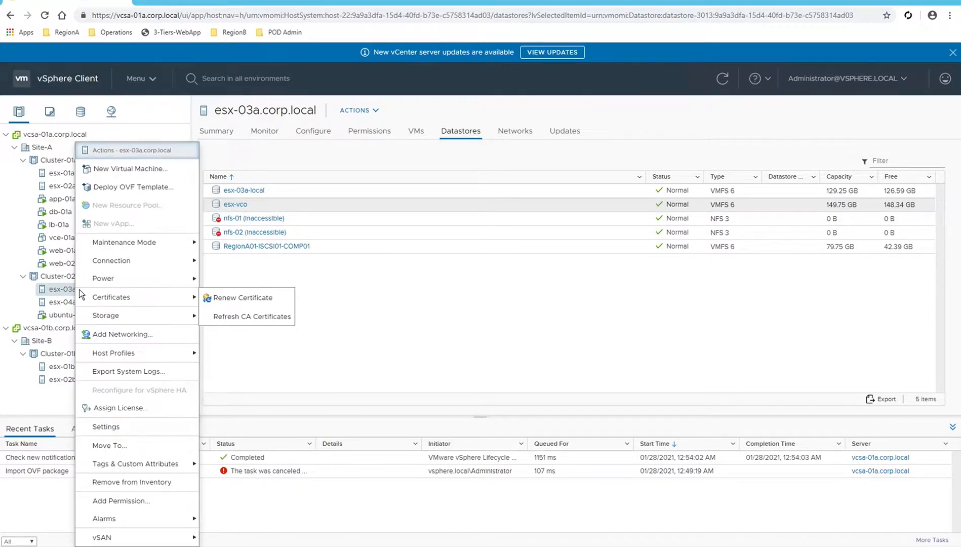
left_click(126, 187)
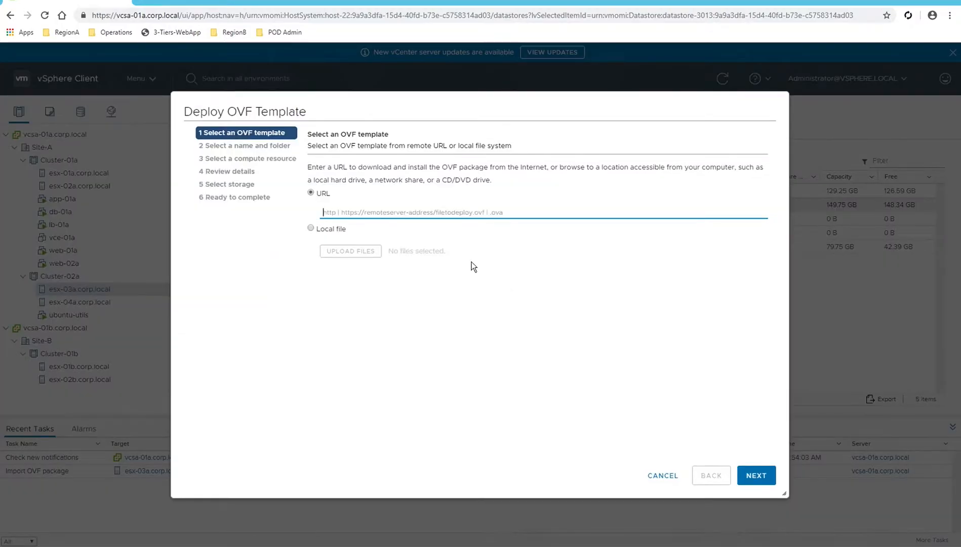
left_click(314, 229)
left_click(350, 253)
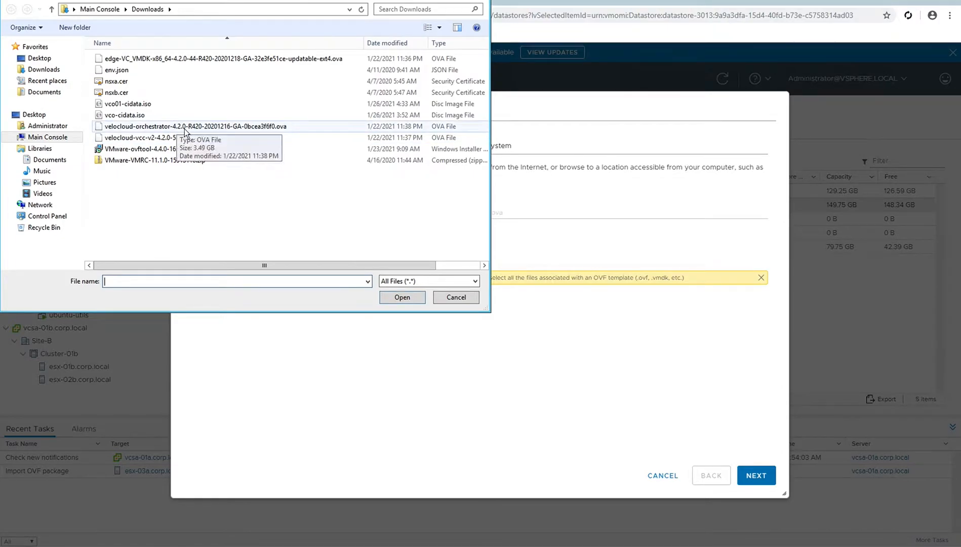
left_click(236, 127)
left_click(402, 297)
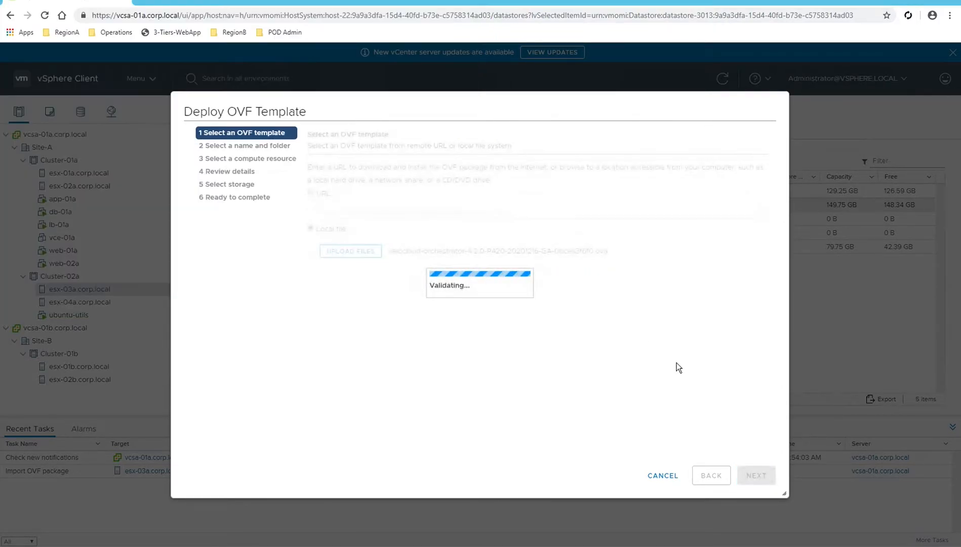
Name the new virtual machine vco-01 and continue.
left_click(752, 472)
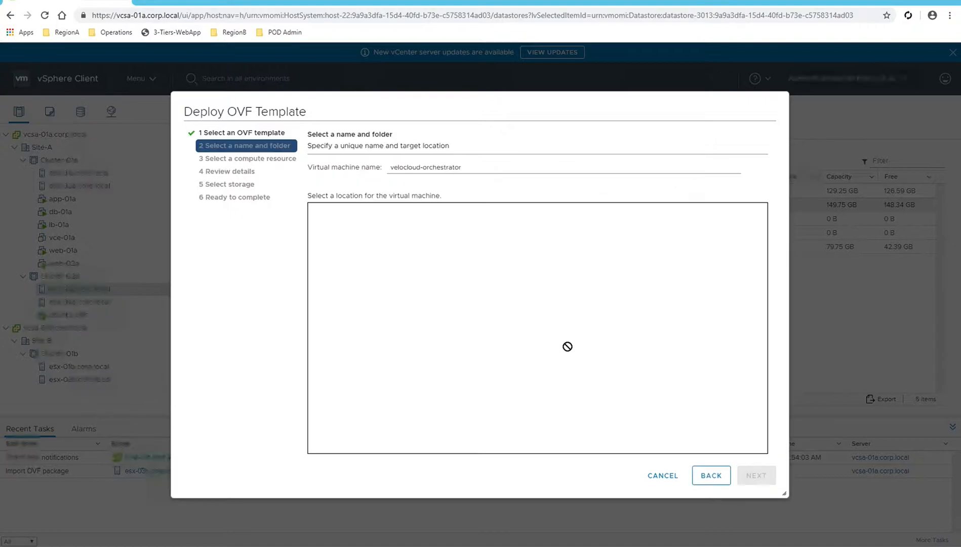
left_click_drag(462, 167, 370, 168)
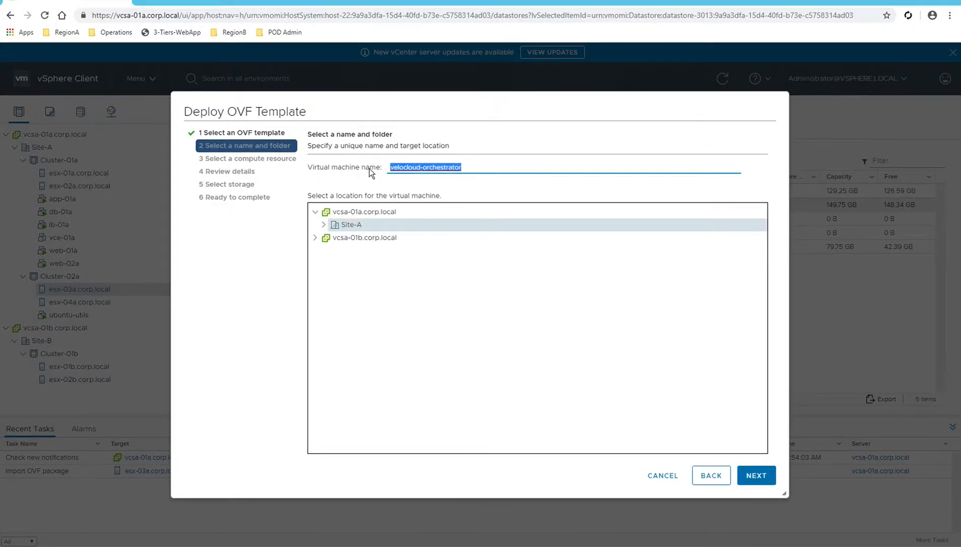
type("vco-01")
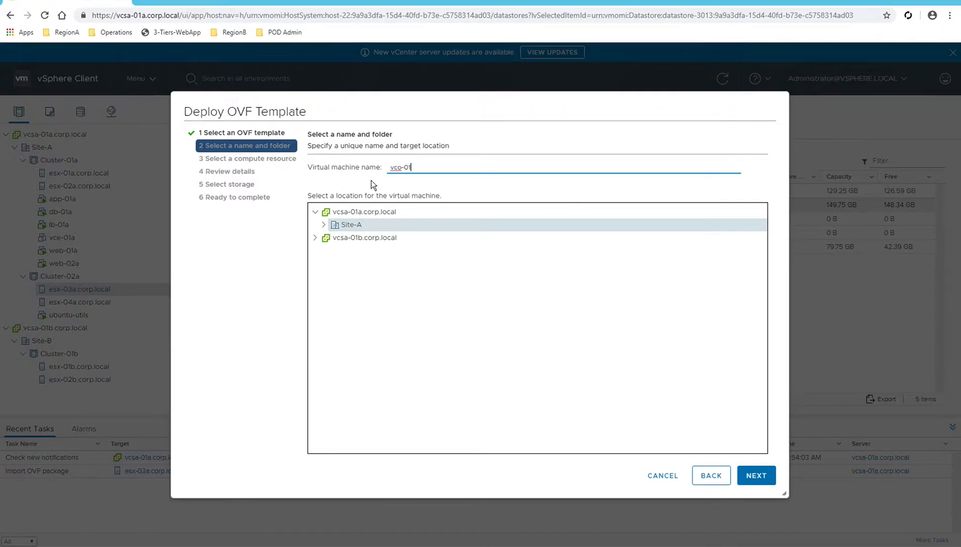
left_click(757, 476)
Choose esx-03a.corp.local as the compute resource and validate it.
left_click(758, 476)
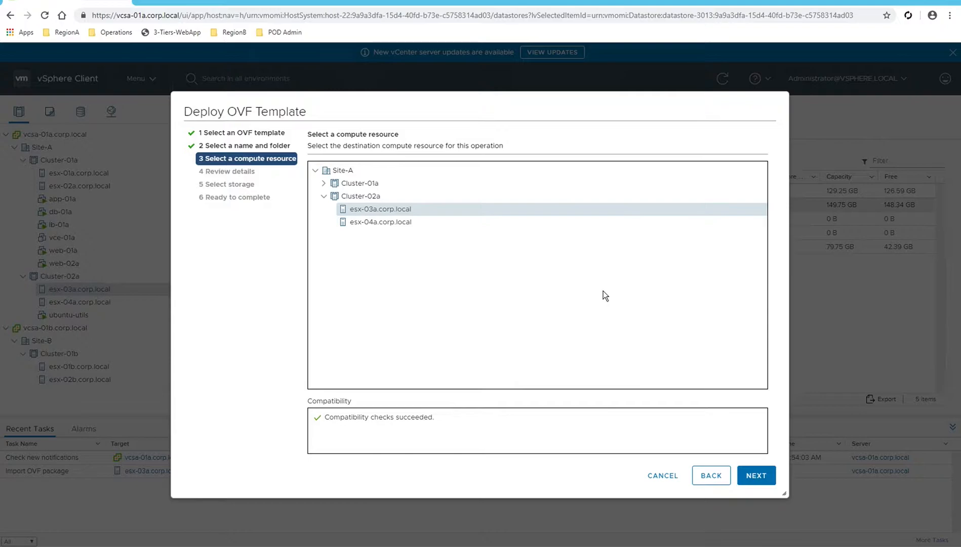
left_click(385, 223)
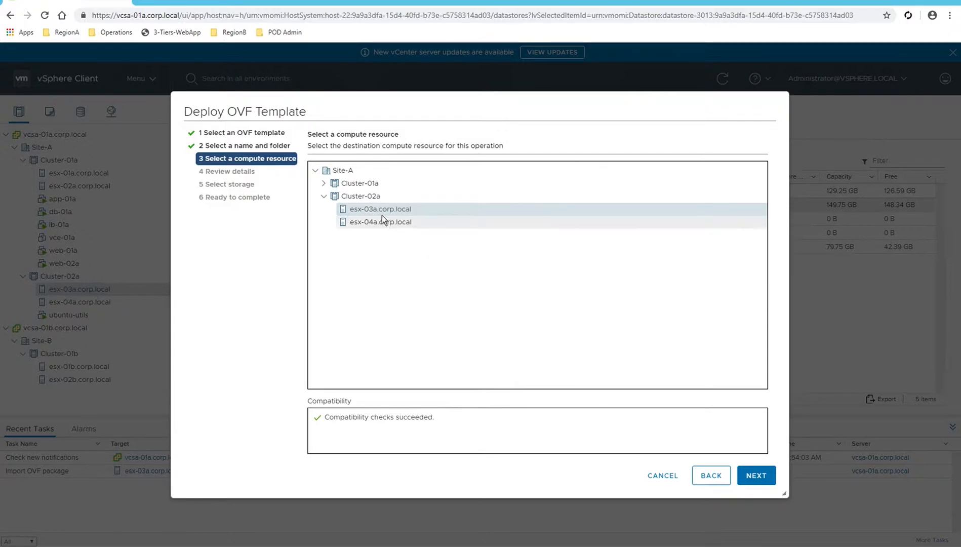
left_click(381, 210)
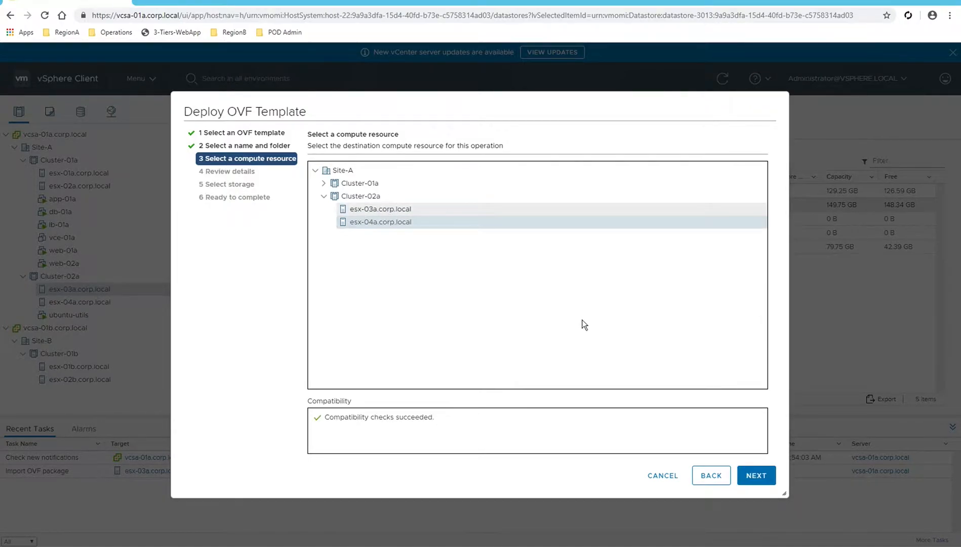
left_click(756, 476)
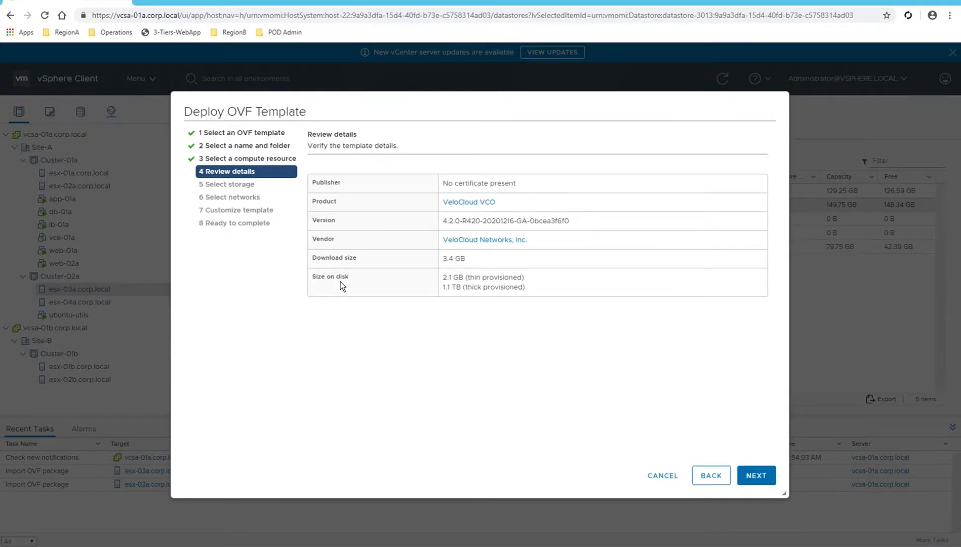
Review the template disk sizes: 2.1 GB thin versus 1.1 TB thick provisioned.
left_click_drag(443, 277, 529, 280)
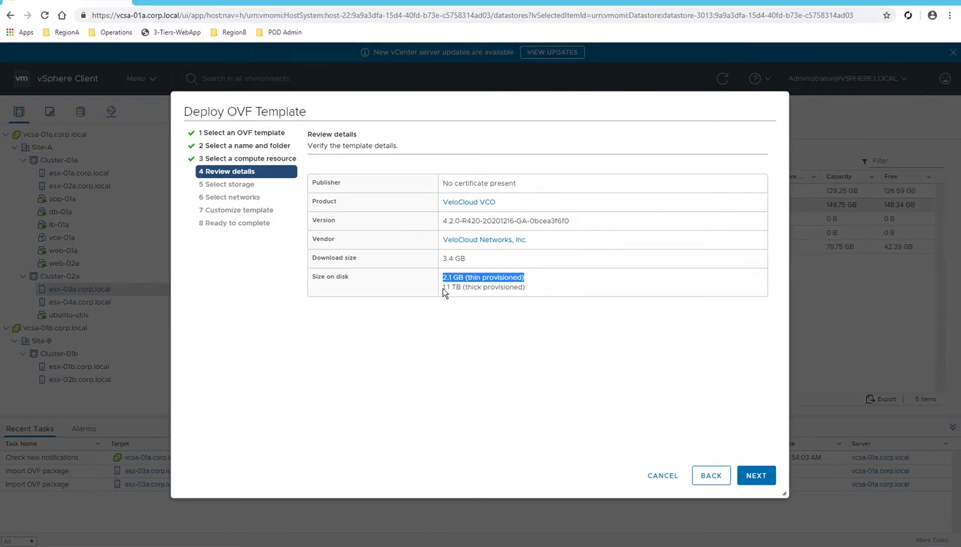
left_click_drag(442, 287, 461, 291)
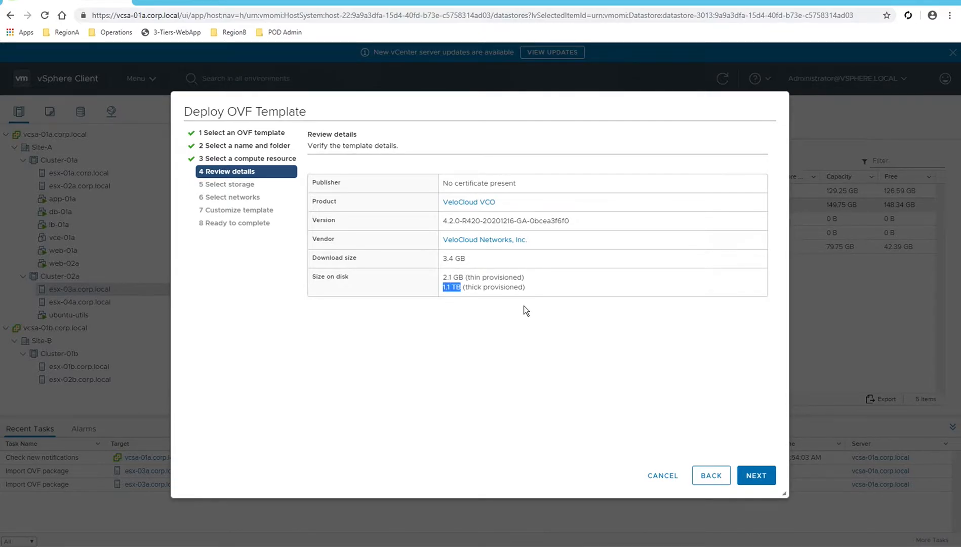
left_click_drag(443, 278, 541, 284)
left_click(536, 281)
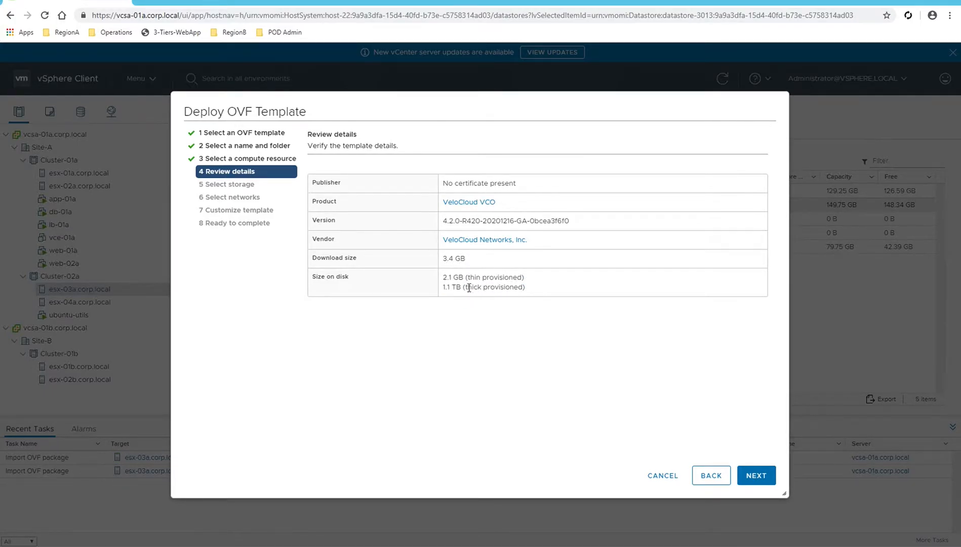
left_click_drag(466, 287, 520, 292)
left_click_drag(443, 287, 532, 292)
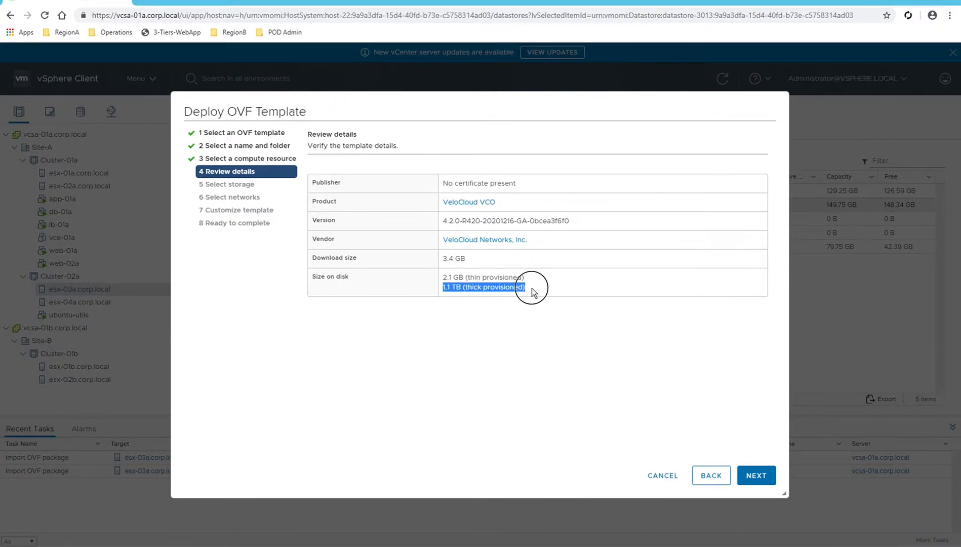
Store the VM on the esx-vco datastore with Thin Provision disk format.
left_click(755, 476)
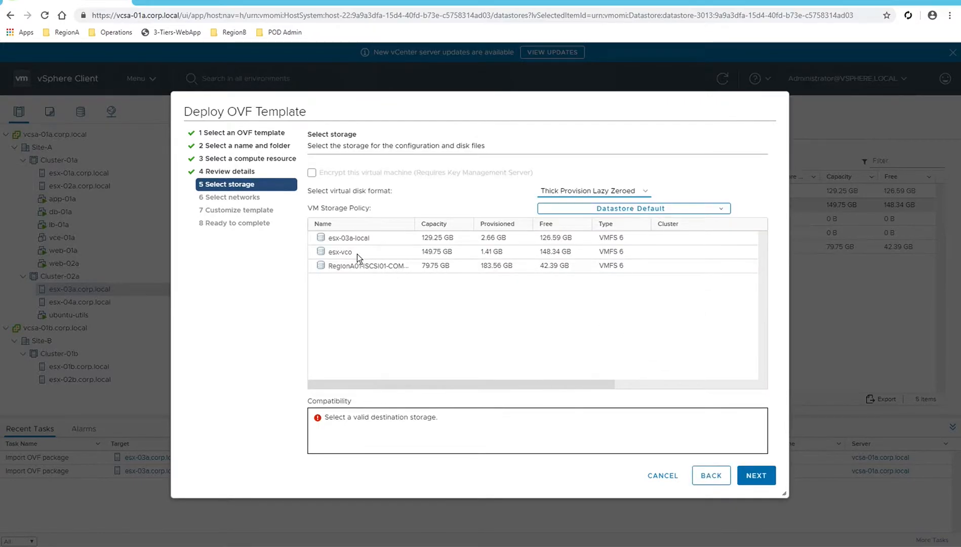
left_click(356, 254)
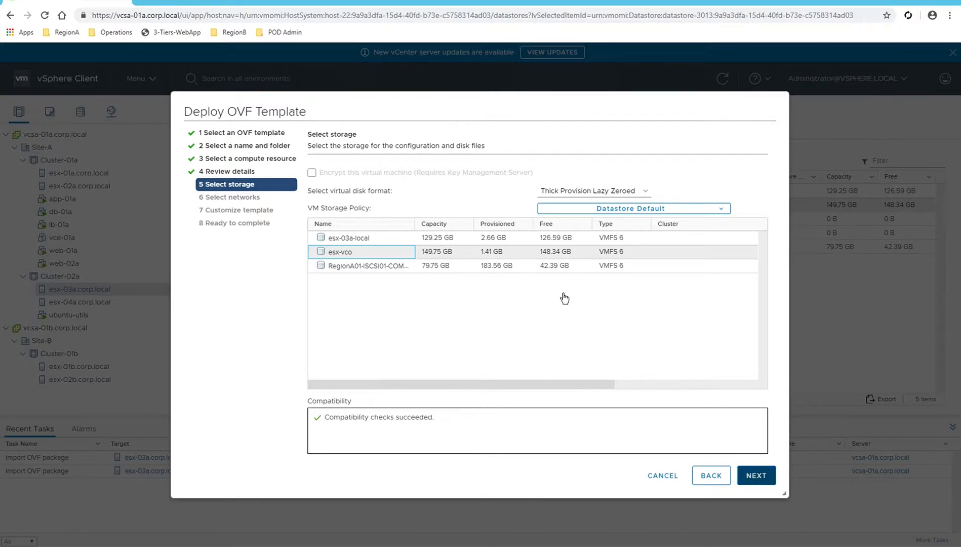
left_click(598, 192)
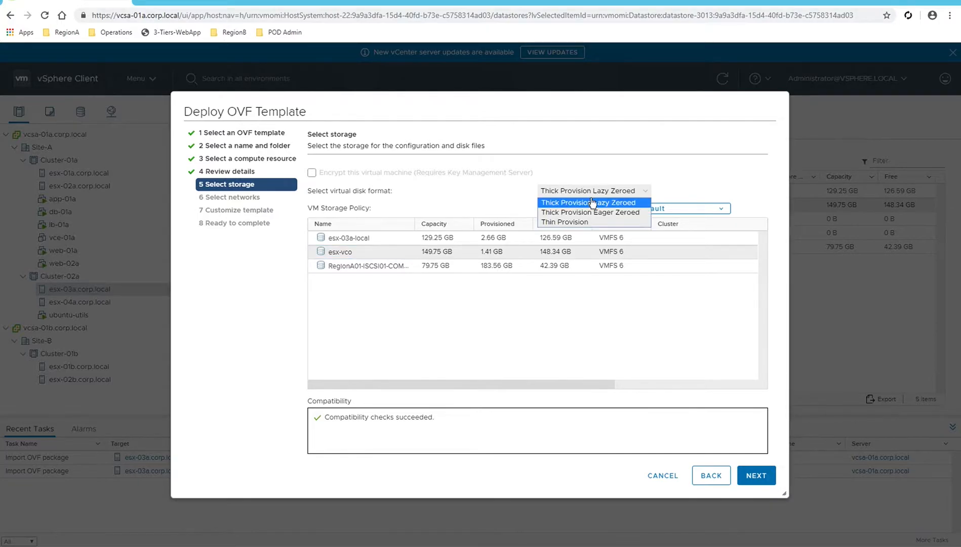
left_click(571, 223)
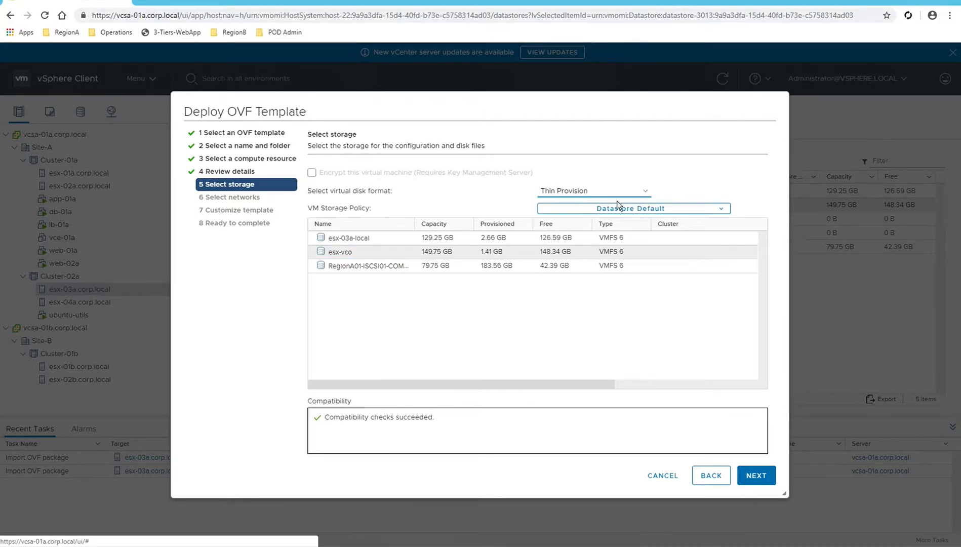
Map the bridged network to SiteA-vDS-02-Mgmt and continue.
left_click(754, 478)
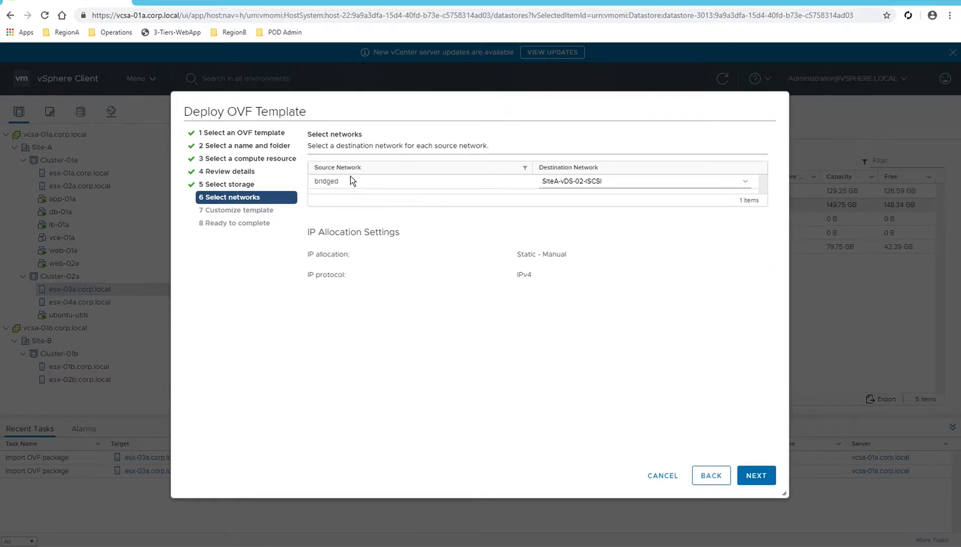
left_click(577, 183)
left_click(570, 201)
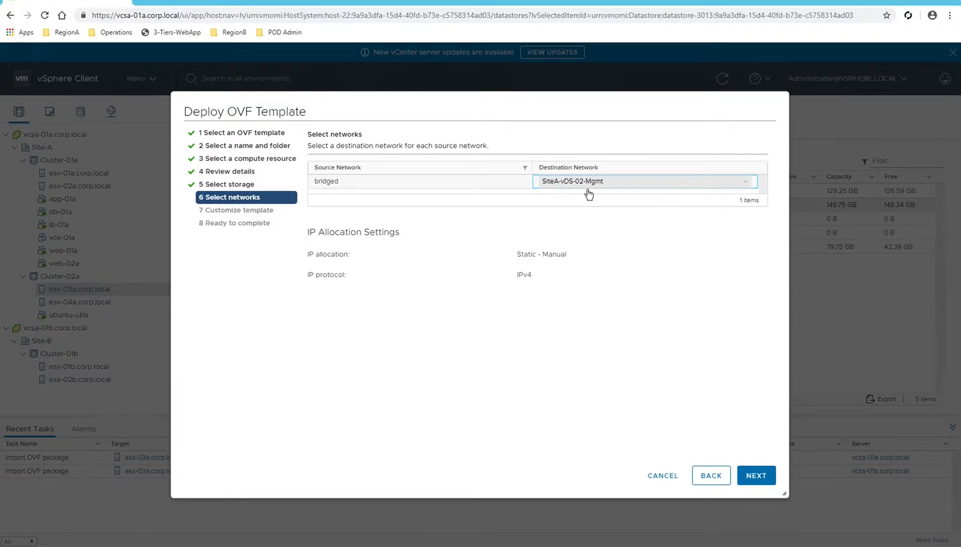
left_click(753, 476)
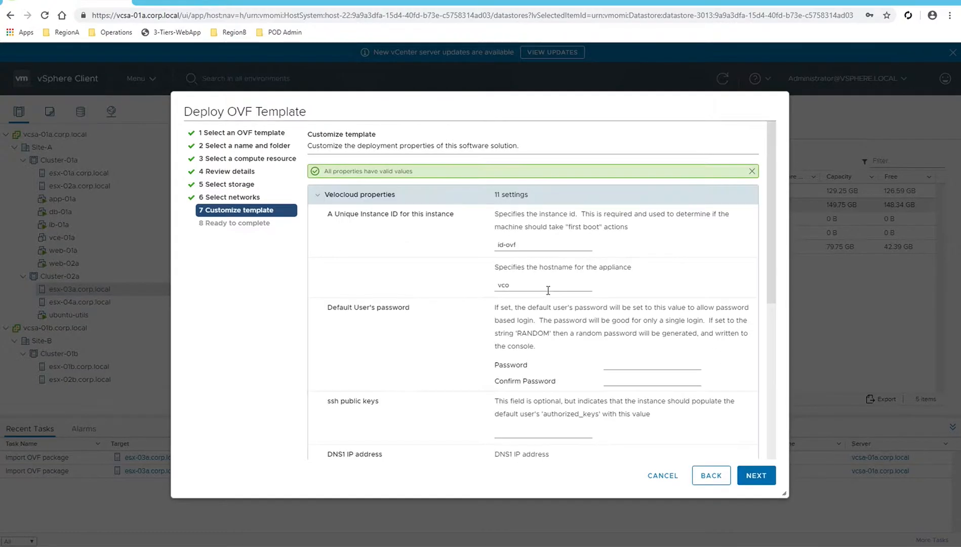
Set the instance ID to vco01 and the hostname to vco-01.
left_click(495, 247)
triple_click(494, 247)
key("ctrl+Left")
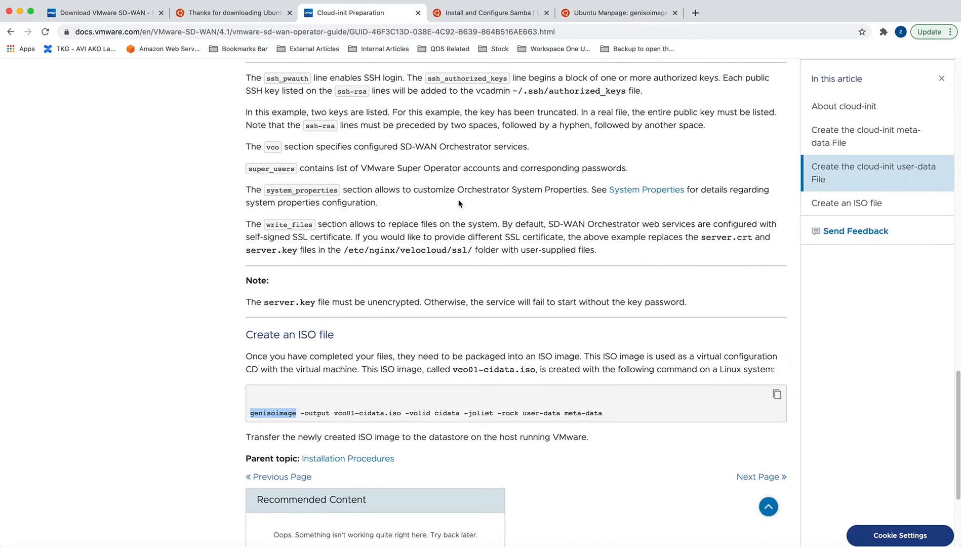
scroll(458, 203, "up", 15)
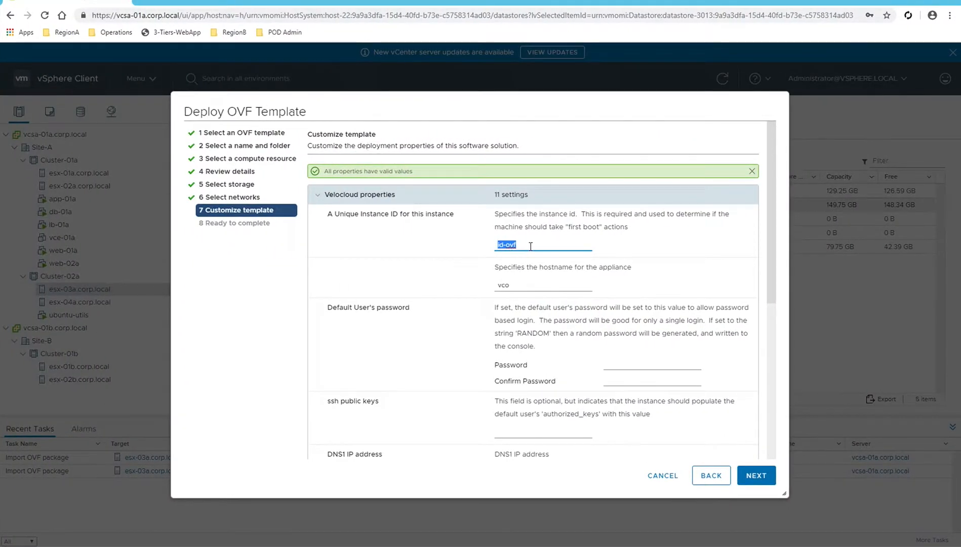
type("vco01")
key("Tab")
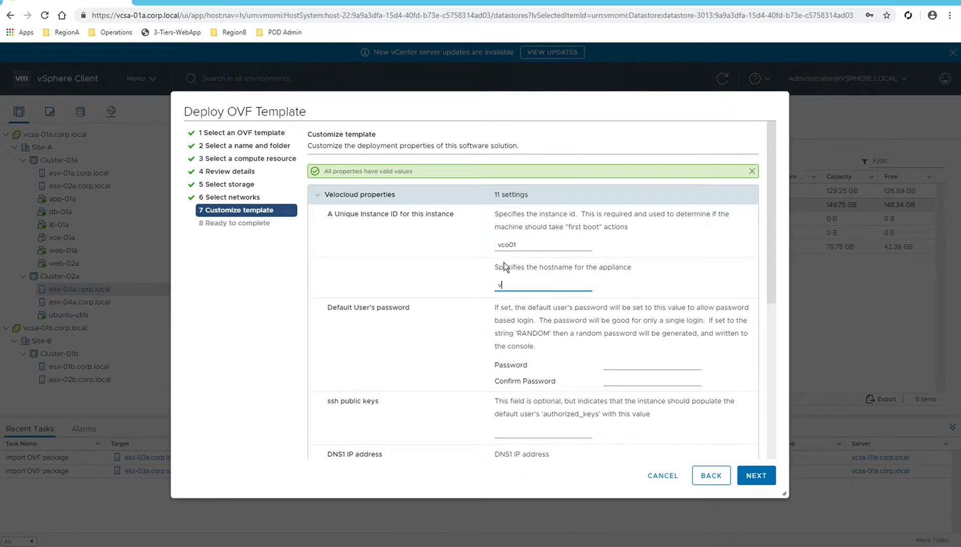
type("vco-01")
Replace DNS1 8.8.8.8 with 192.168.110.10 and set eth0 allocation to STATIC.
left_click_drag(770, 201, 774, 296)
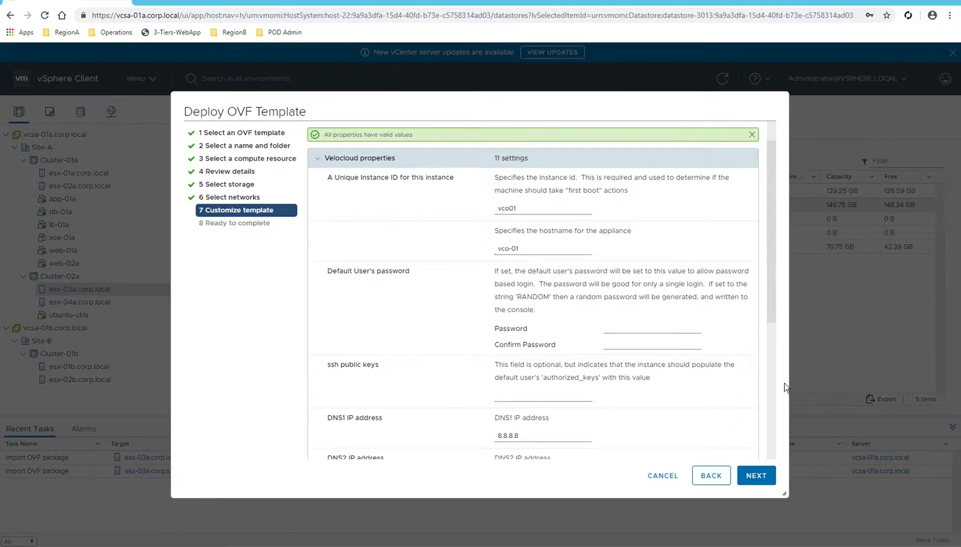
left_click(510, 329)
scroll(538, 329, "down", 3)
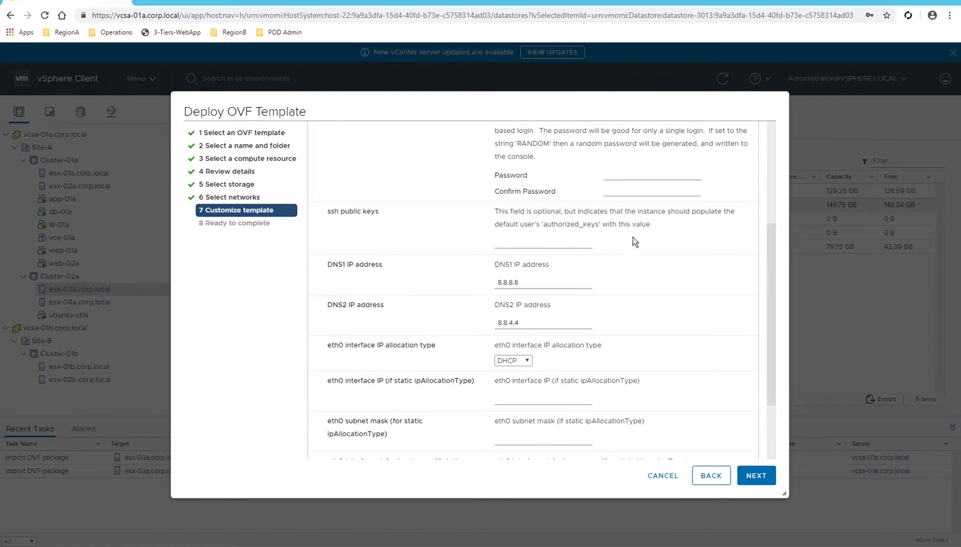
left_click(520, 282)
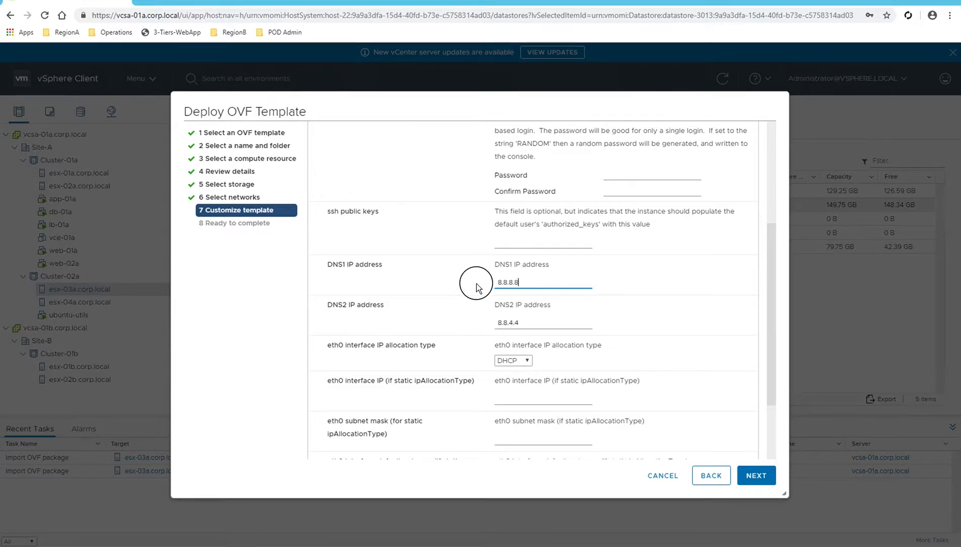
double_click(506, 282)
type("192.168.110.10")
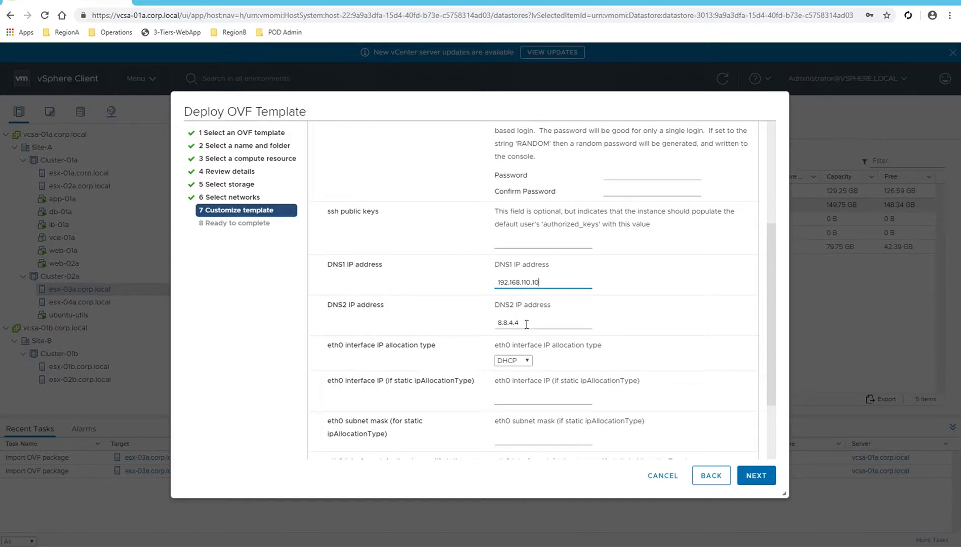
left_click(513, 360)
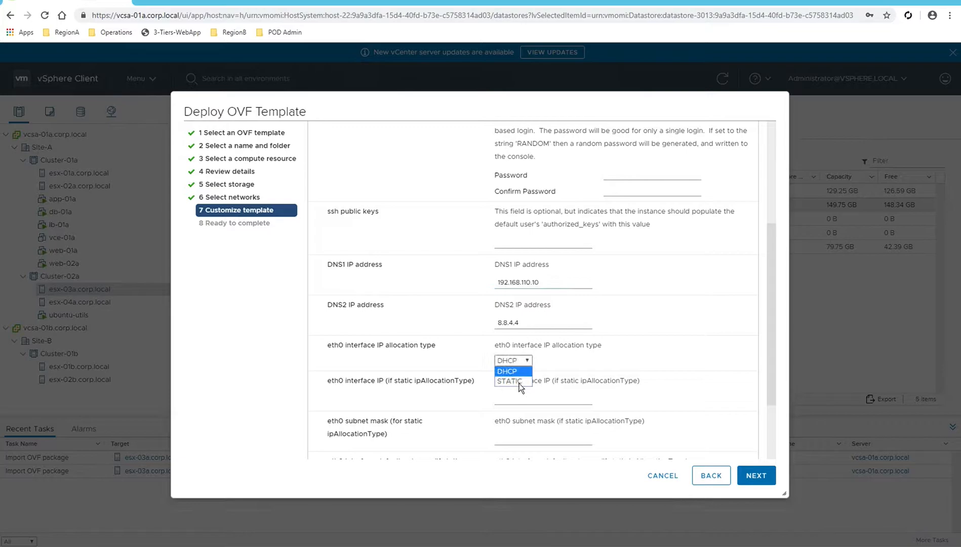
left_click(505, 371)
left_click(756, 479)
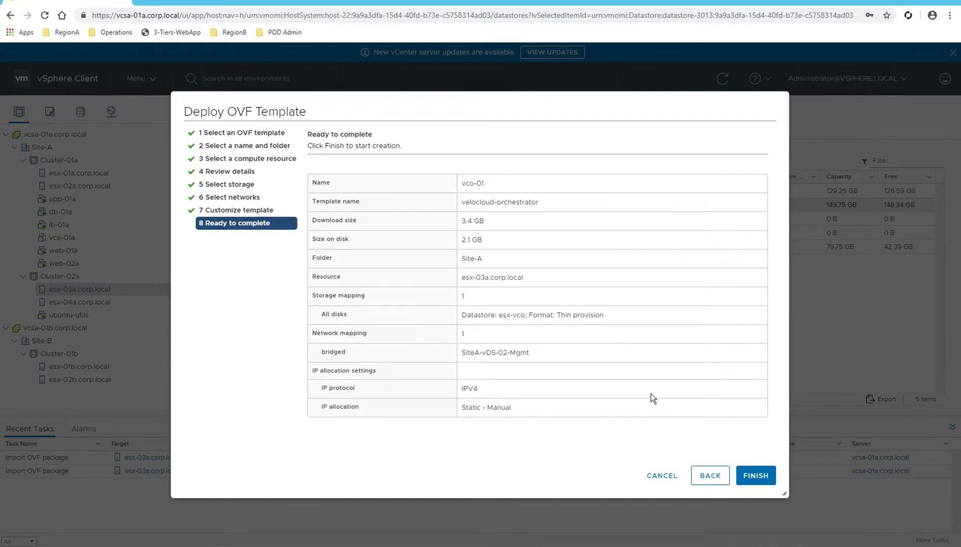
Finish the Deploy OVF Template wizard to start deploying vco-01.
left_click(756, 477)
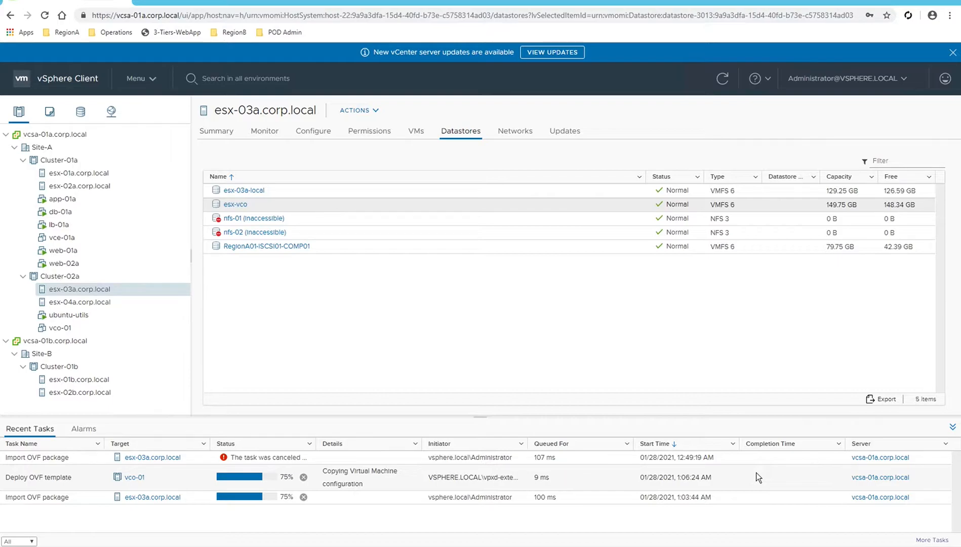
Check the docs' Create an ISO file section, noting the ISO is built on Linux.
key("ctrl+Left")
key("ctrl+Left")
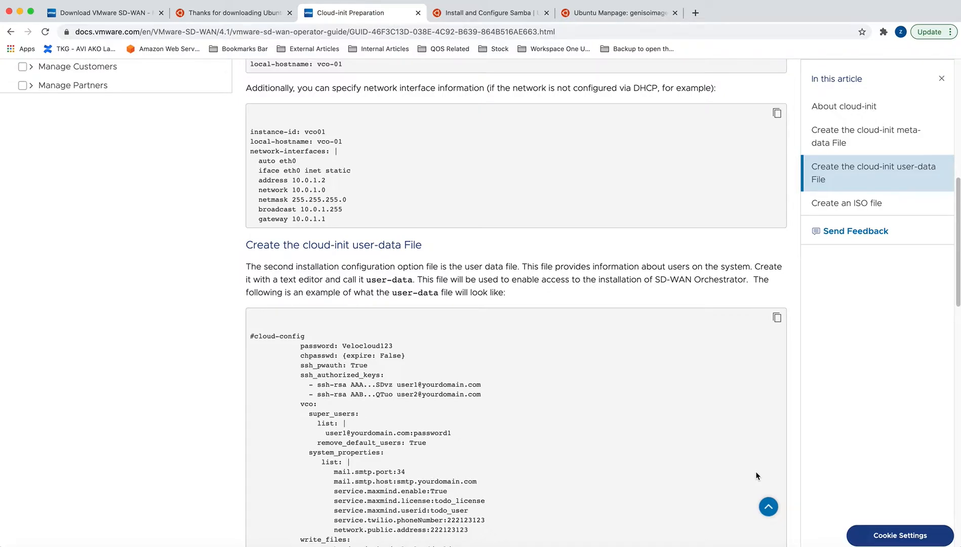
scroll(548, 385, "down", 10)
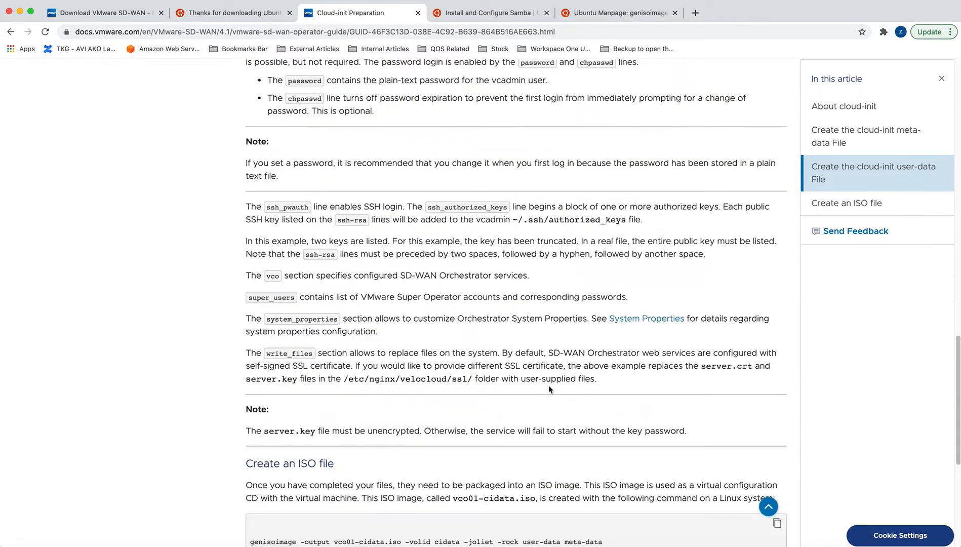
scroll(547, 385, "down", 5)
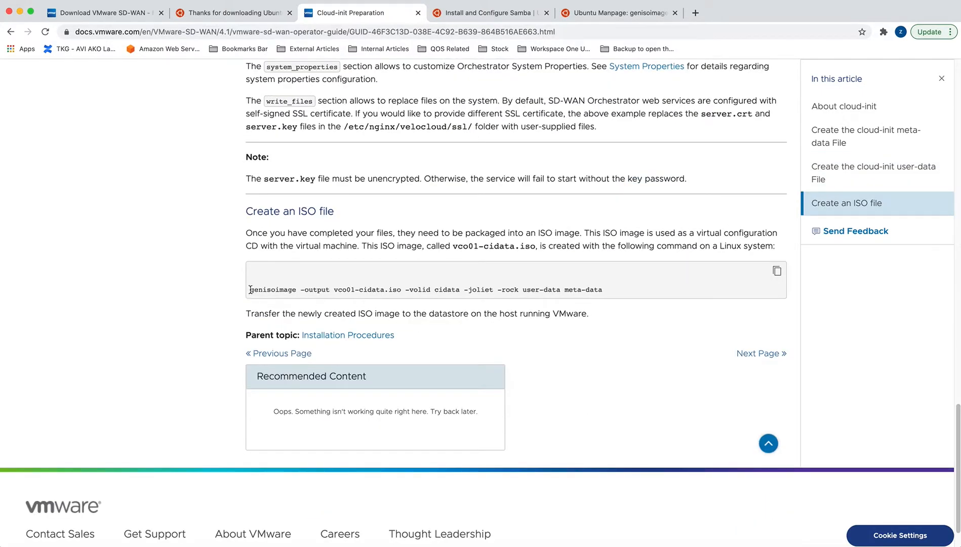
left_click_drag(718, 246, 777, 246)
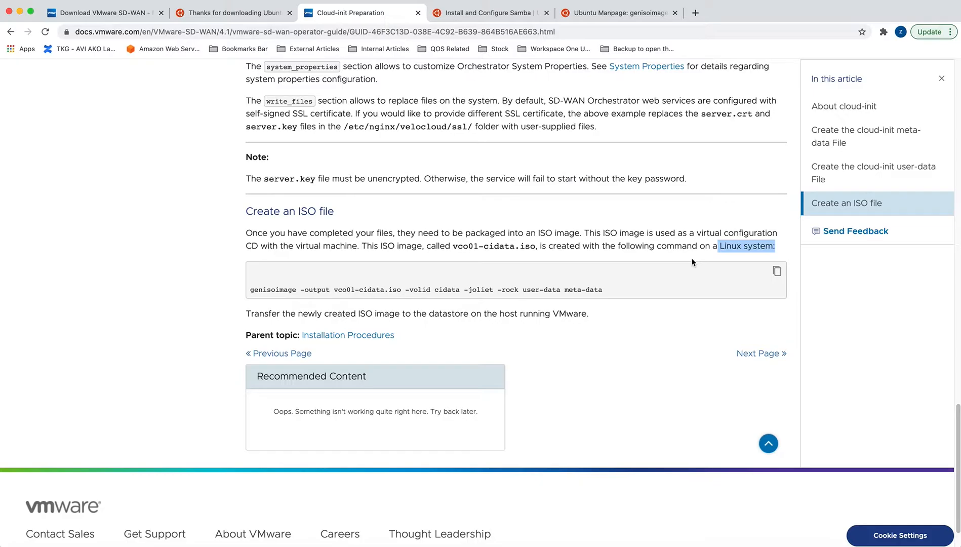
key("ctrl+Right")
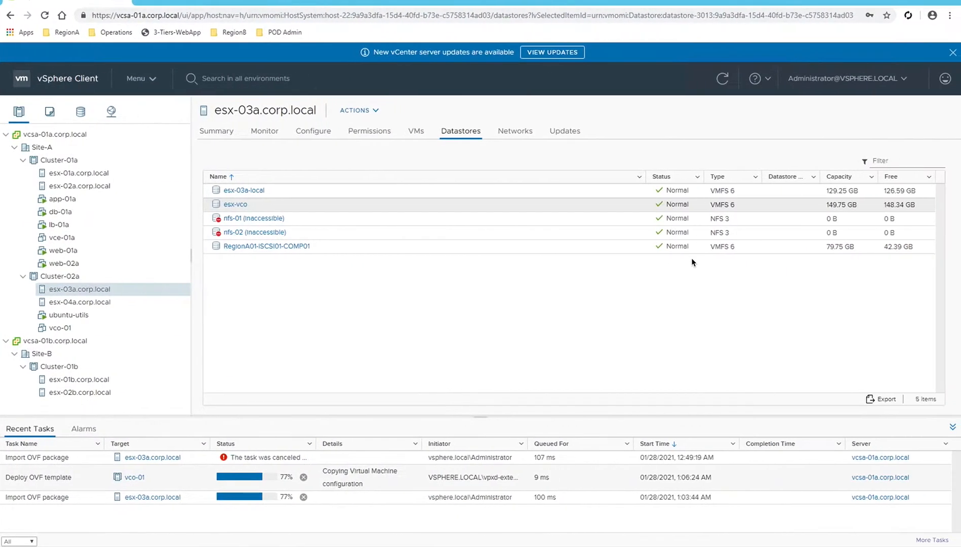
Unlock the Ubuntu VM by entering the account password.
key("ctrl+Right")
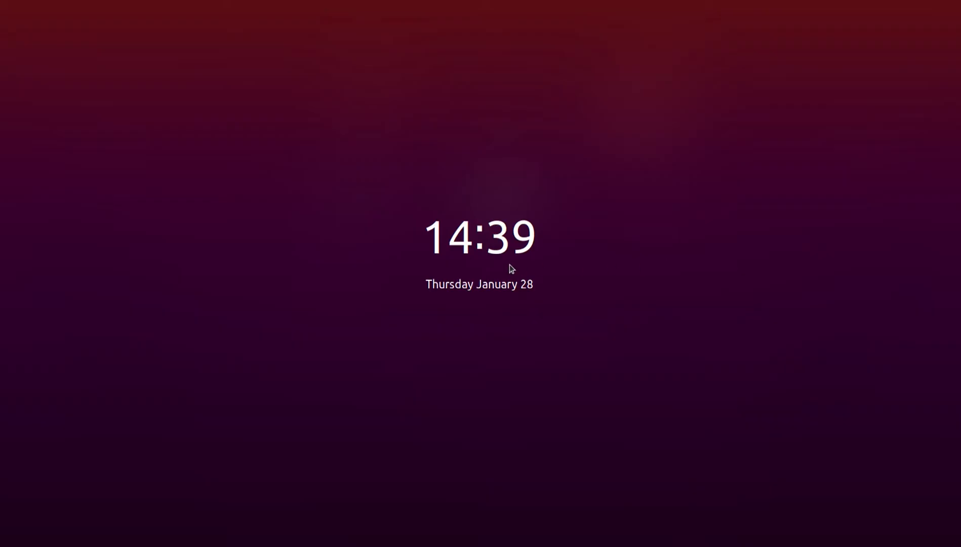
left_click(475, 288)
type("test")
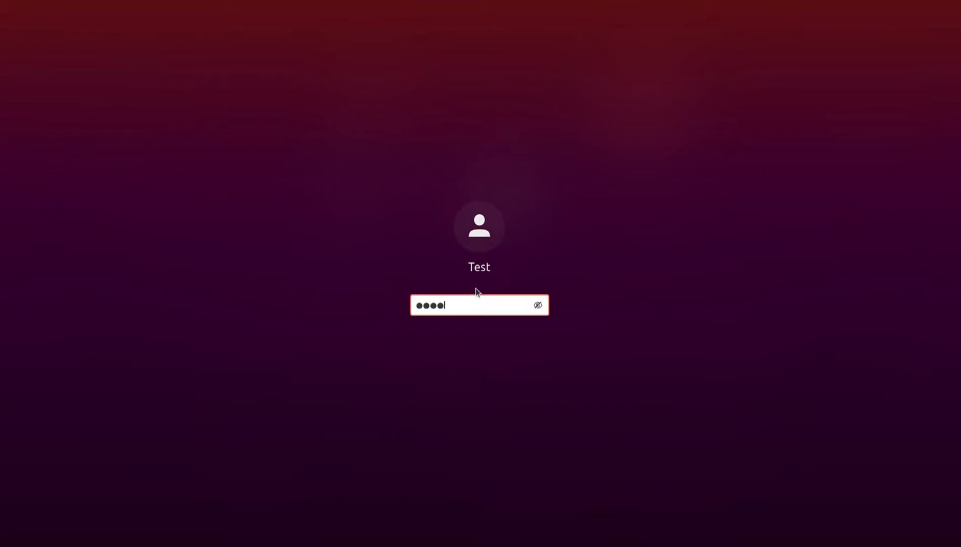
key("Return")
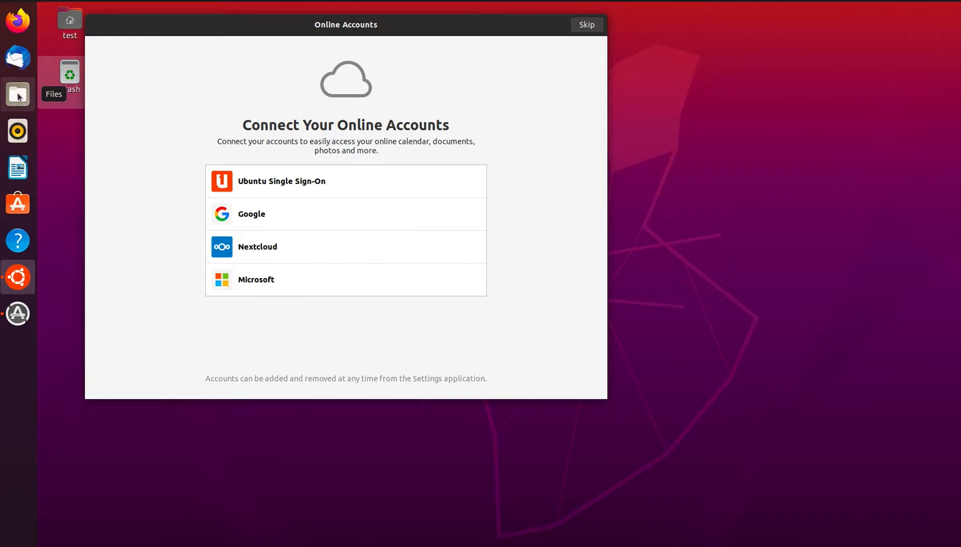
In Files, go to Home > Desktop, create a new folder named ISO, and open it.
left_click(17, 94)
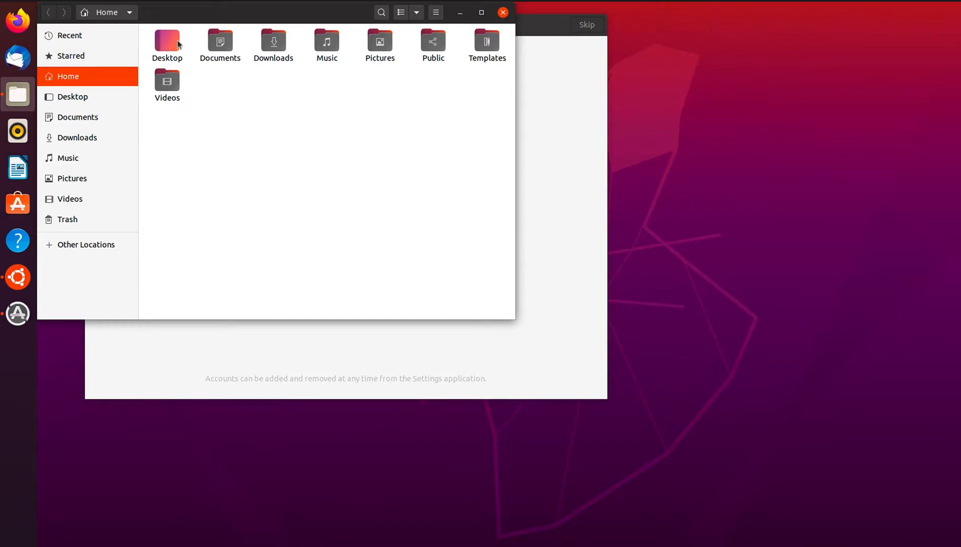
double_click(153, 40)
right_click(185, 55)
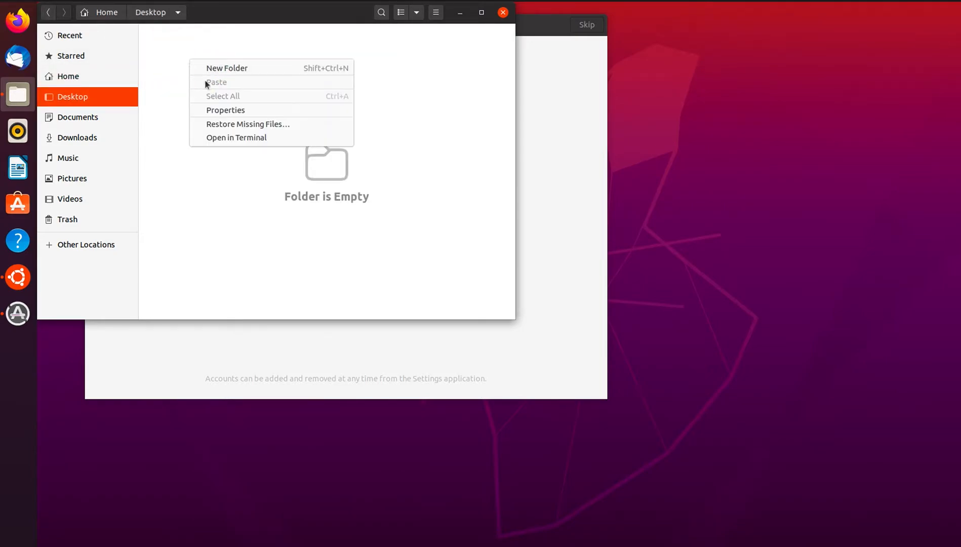
left_click(206, 69)
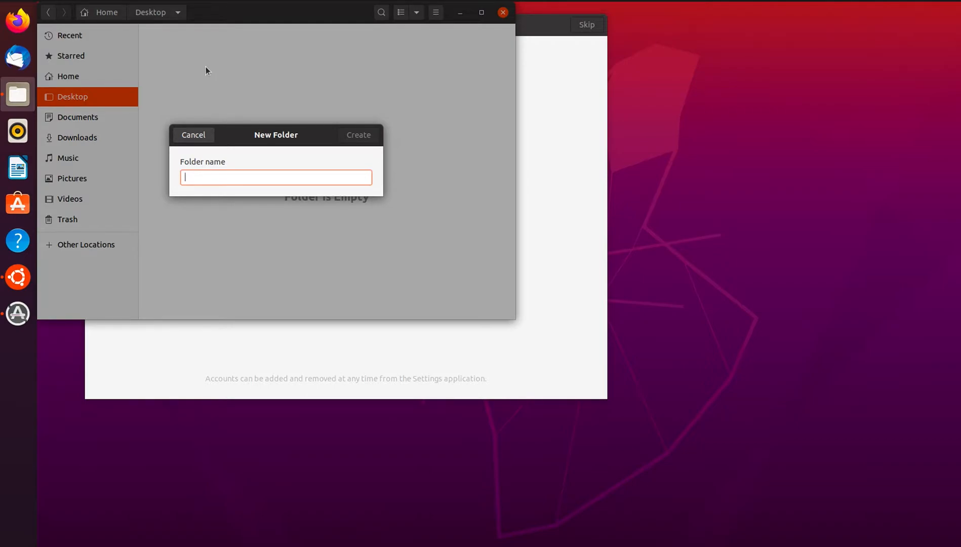
type("ISO")
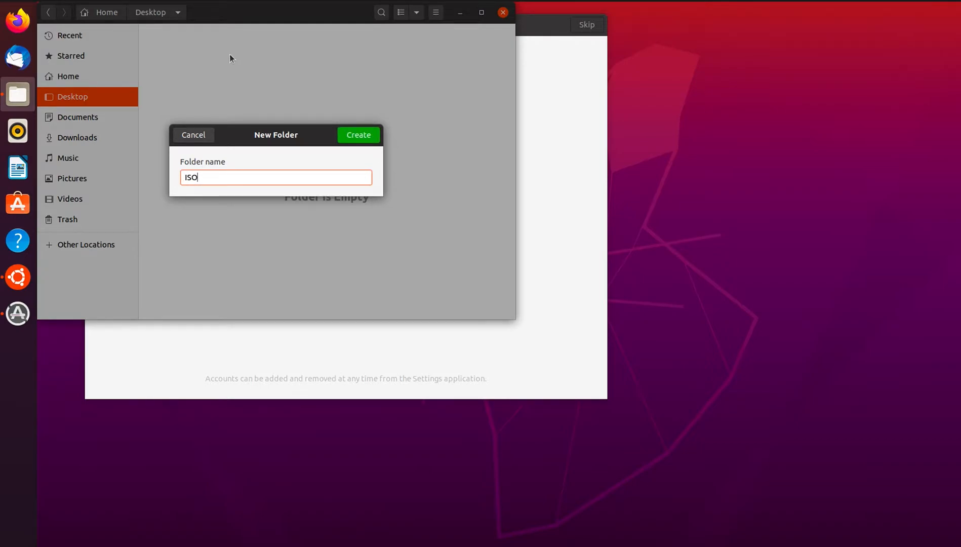
left_click(354, 135)
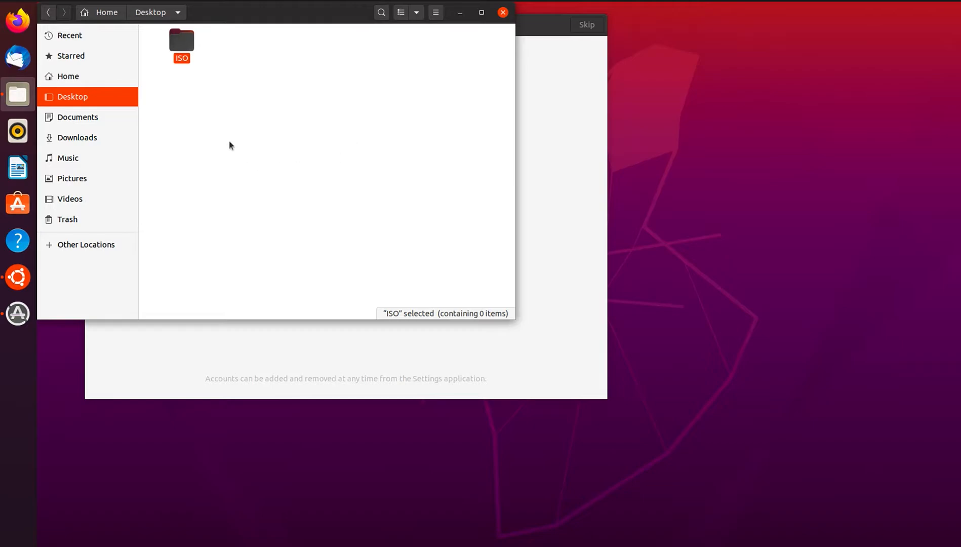
double_click(184, 39)
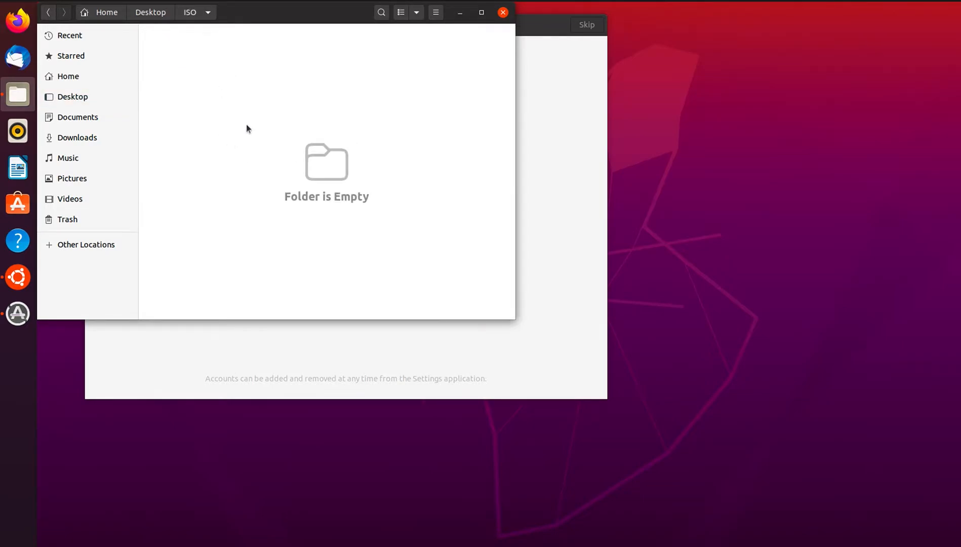
left_click(18, 545)
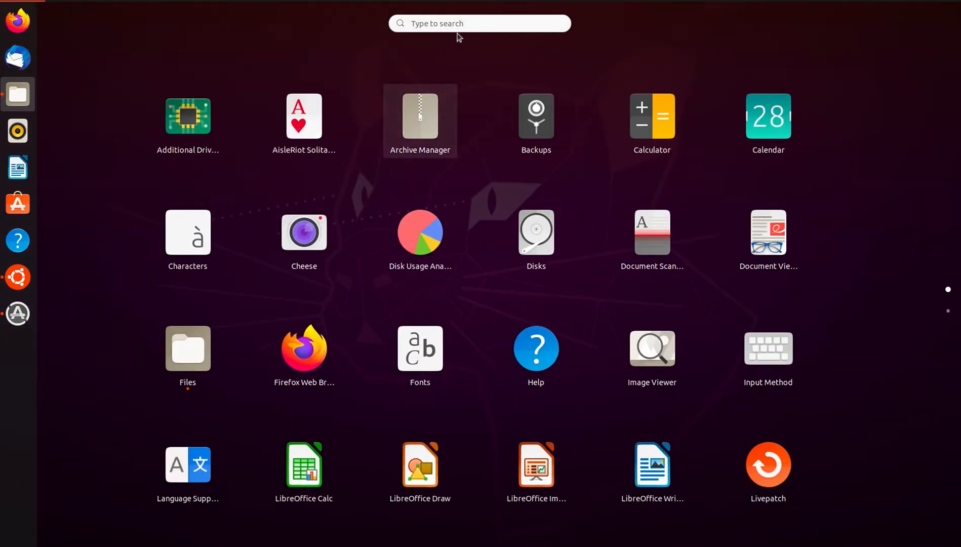
Search applications for 'text', launch Text Editor, and move its window to the right.
left_click(426, 18)
type("test")
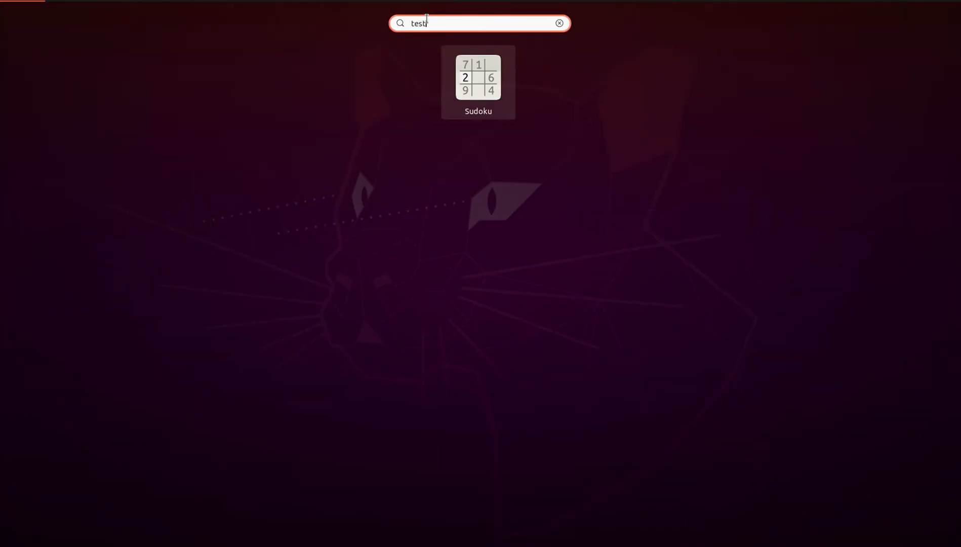
key("BackSpace")
key("BackSpace")
type("l")
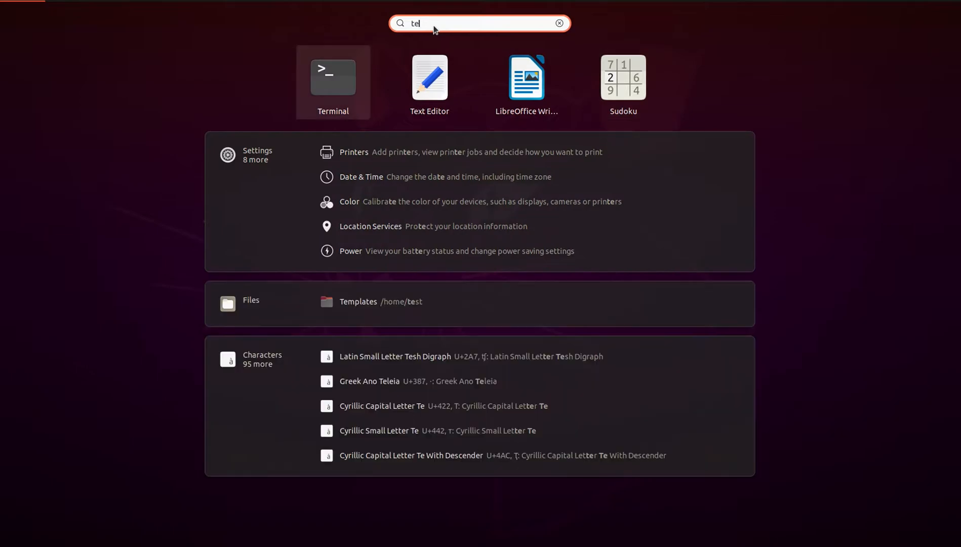
key("BackSpace")
type("xt")
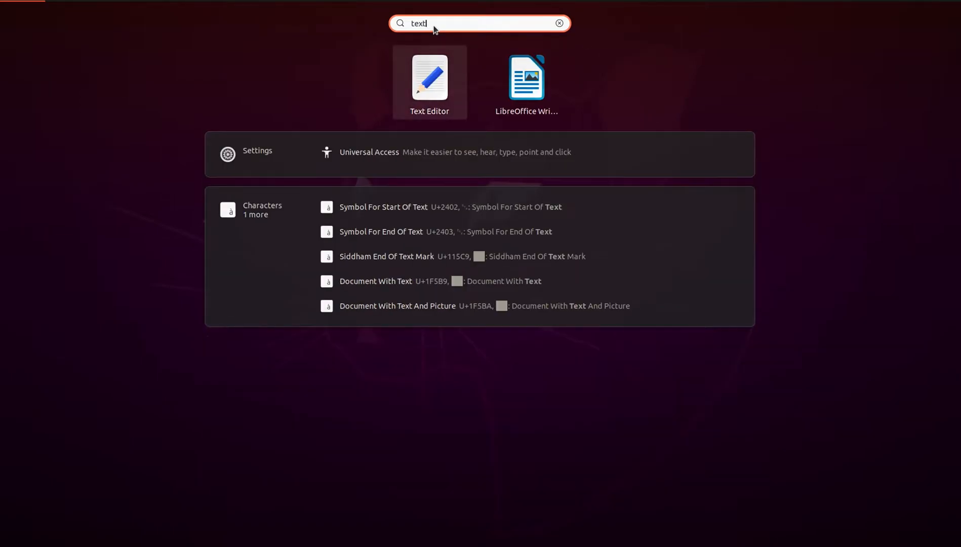
left_click_drag(430, 78, 13, 145)
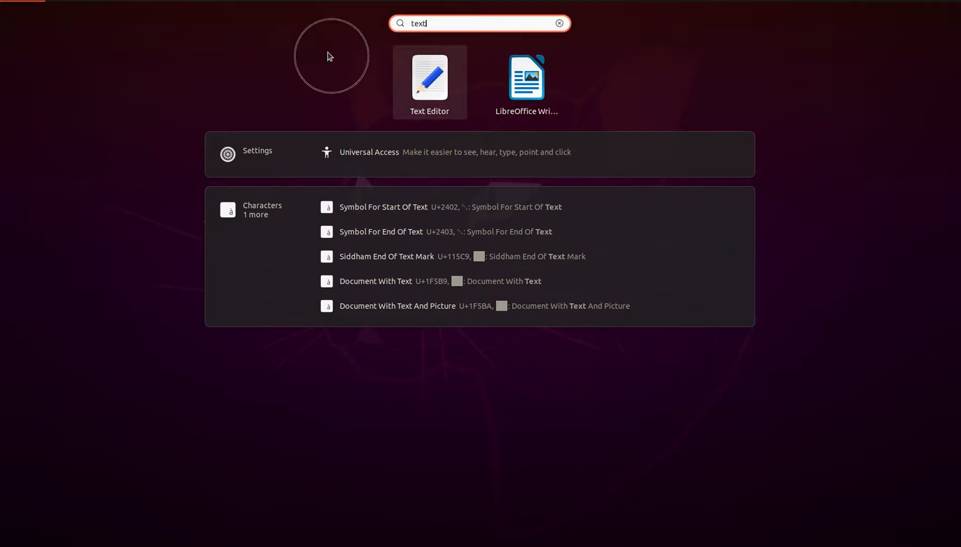
left_click(559, 23)
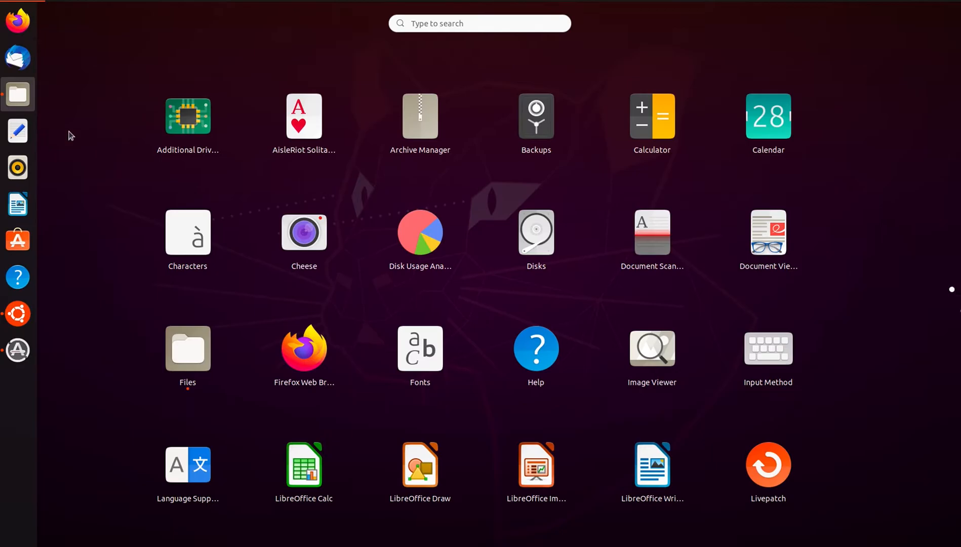
left_click(17, 131)
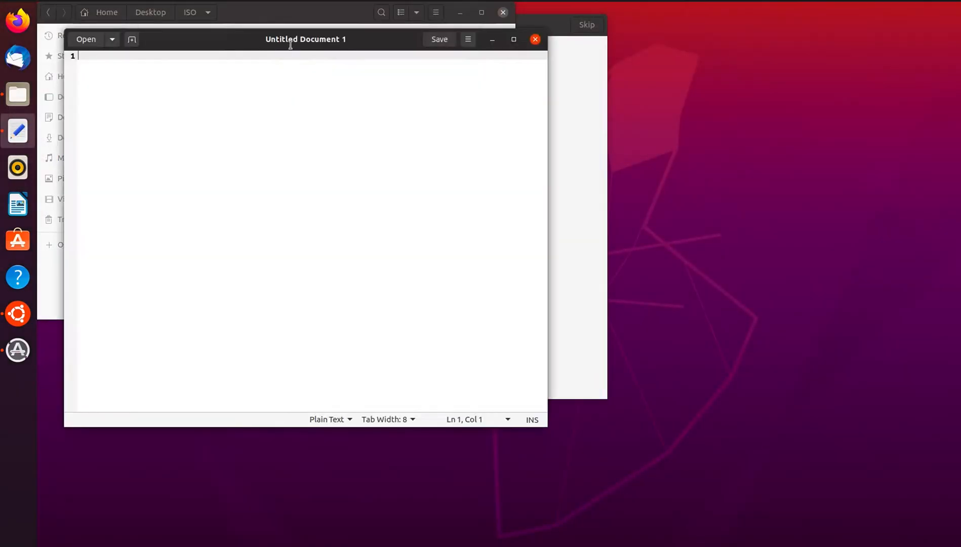
left_click_drag(276, 38, 587, 78)
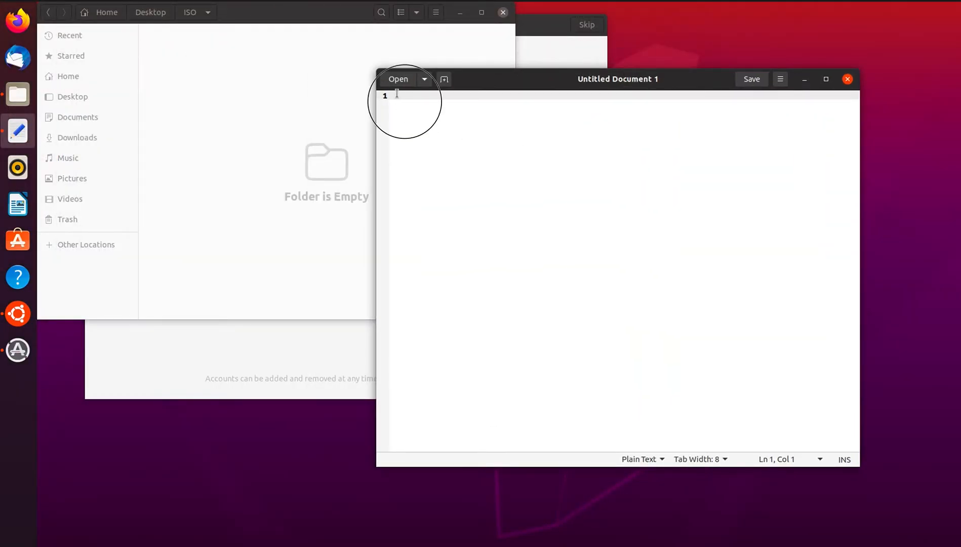
key("ctrl+Left")
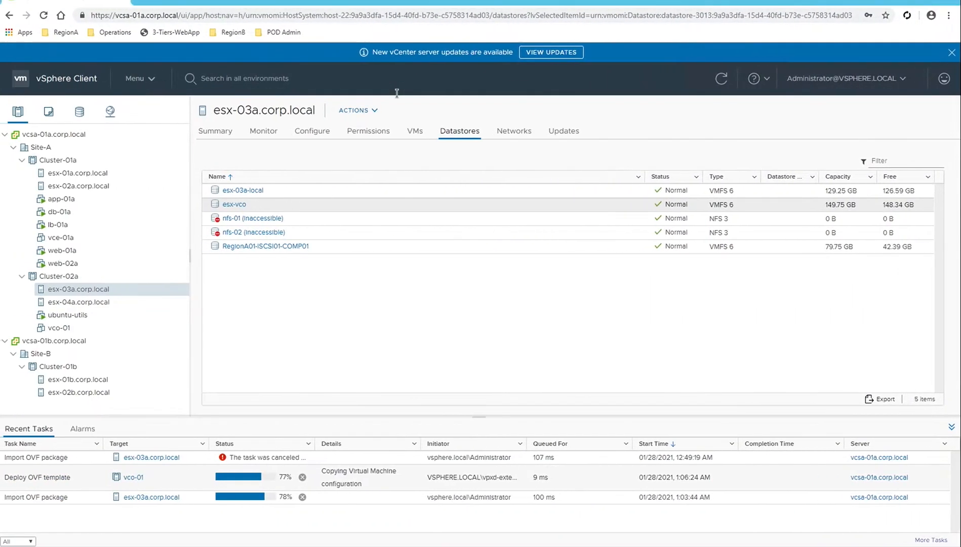
Copy the network-interfaces meta-data example from VMware Docs and return to the Ubuntu VM.
key("ctrl+Left")
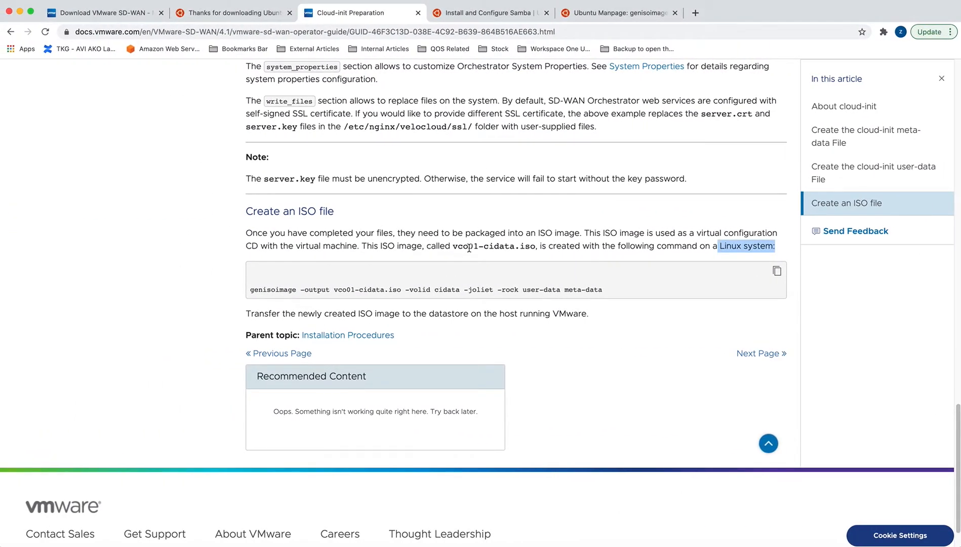
scroll(469, 248, "up", 20)
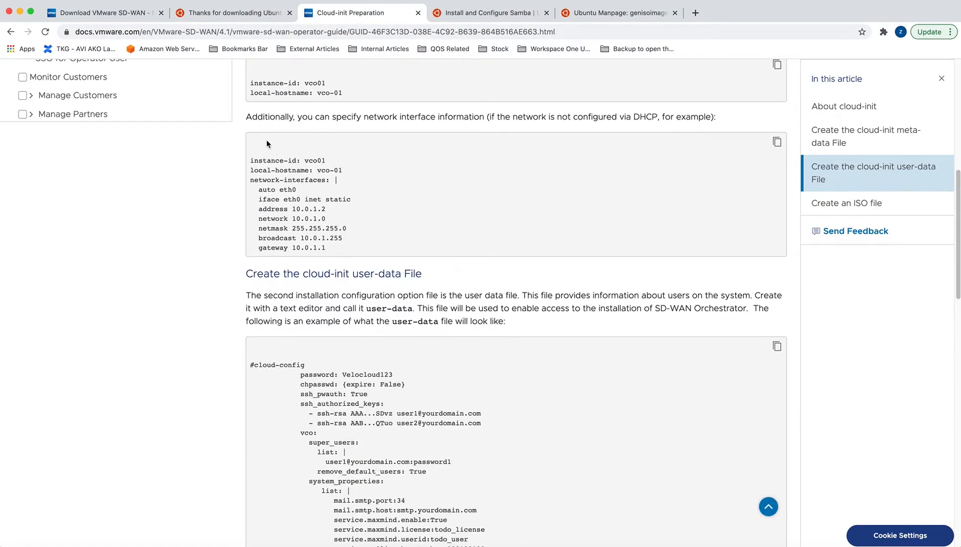
left_click_drag(250, 157, 338, 248)
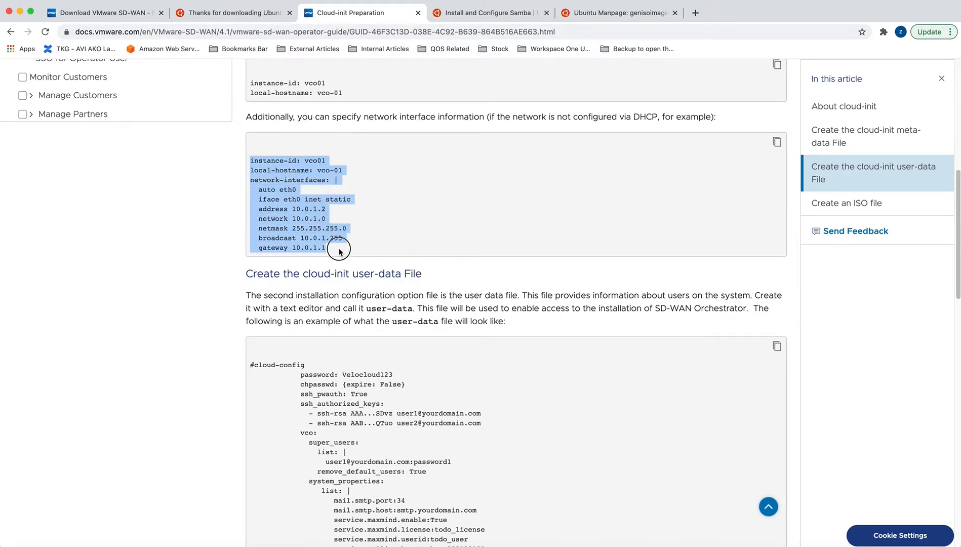
right_click(315, 220)
left_click(334, 243)
key("ctrl+Right")
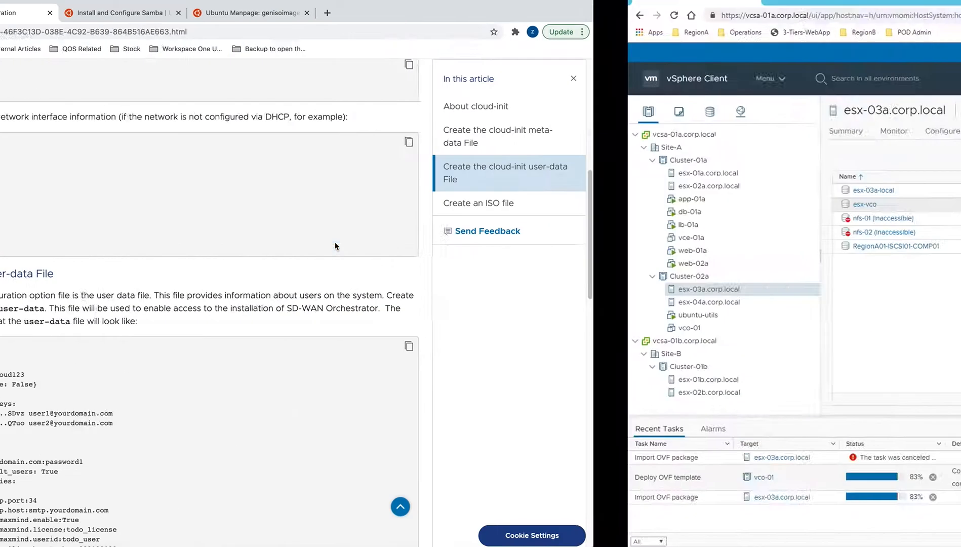
key("ctrl+Right")
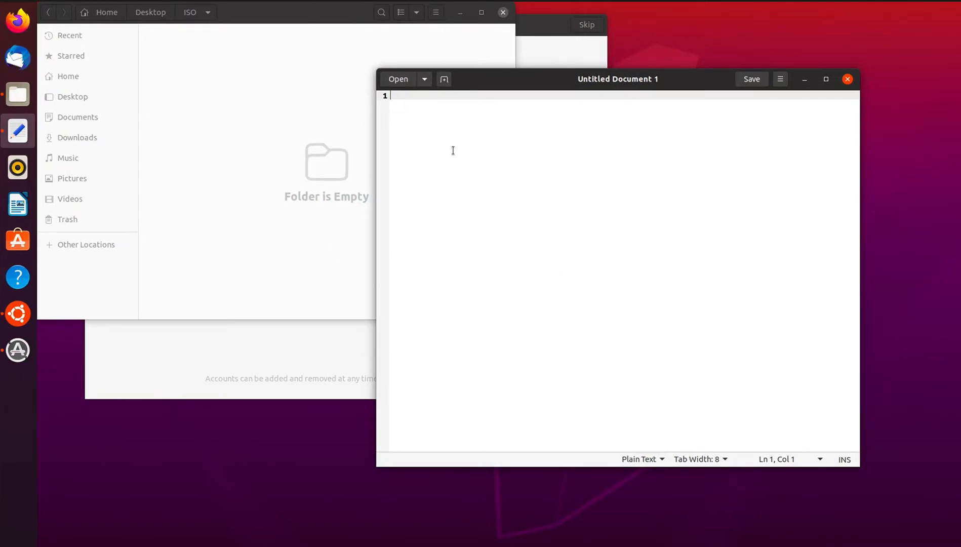
Paste the copied network config and set the address to 192.168.110.19.
right_click(442, 133)
left_click(471, 197)
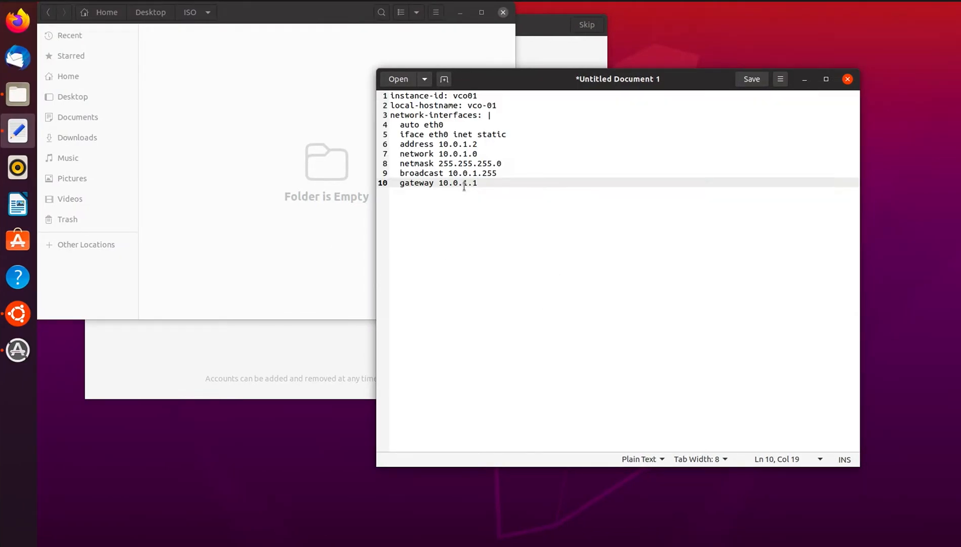
left_click_drag(439, 144, 478, 144)
type("192.168")
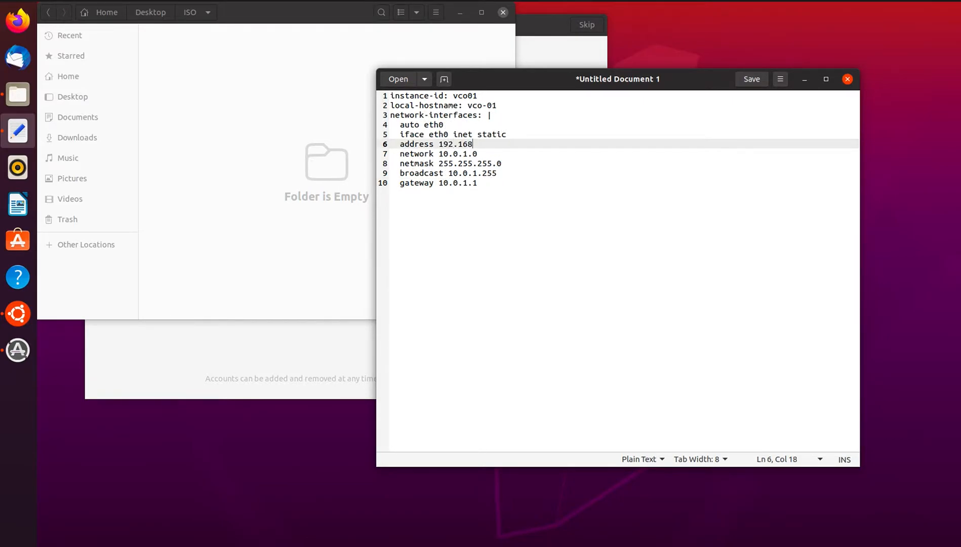
type(".110.19")
Copy the 192.168.110 prefix and use it to replace the network value's prefix.
left_click_drag(443, 154, 487, 142)
left_click(475, 152)
right_click(485, 141)
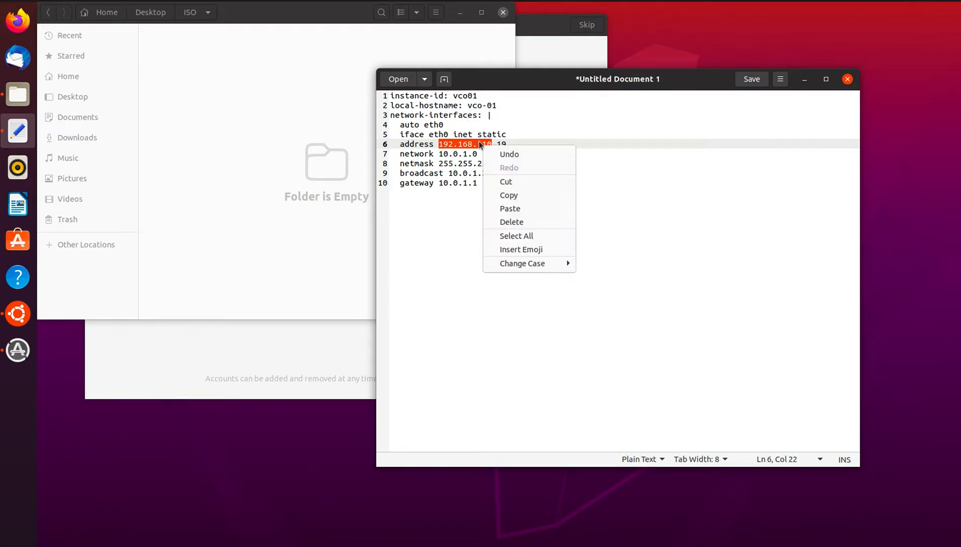
left_click(514, 195)
left_click_drag(438, 154, 467, 154)
right_click(462, 155)
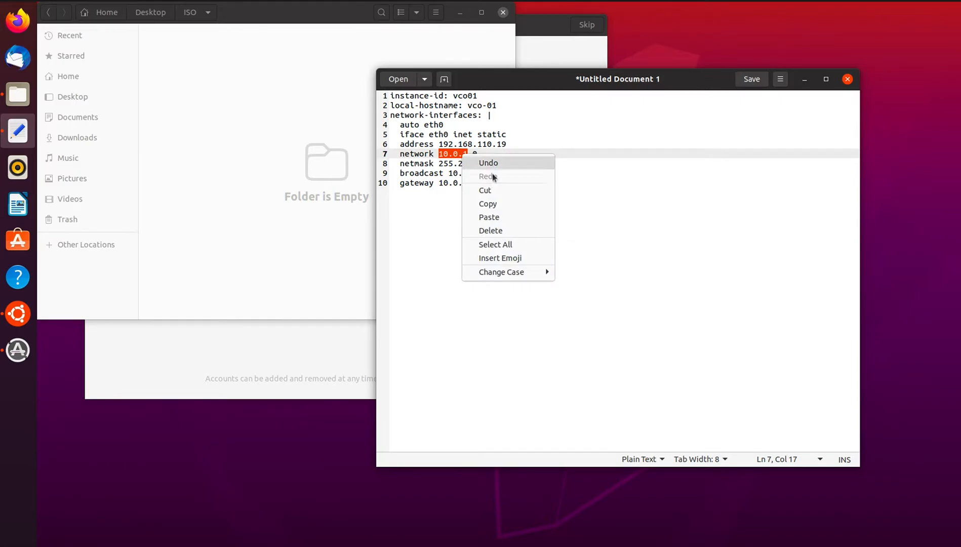
left_click(489, 216)
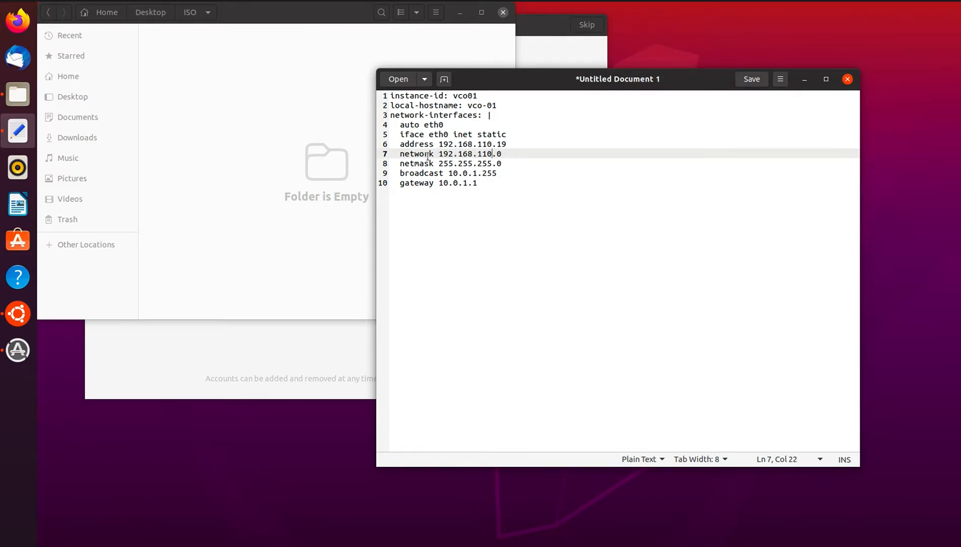
Change the broadcast and gateway prefixes to 192.168.110.
left_click_drag(438, 163, 501, 164)
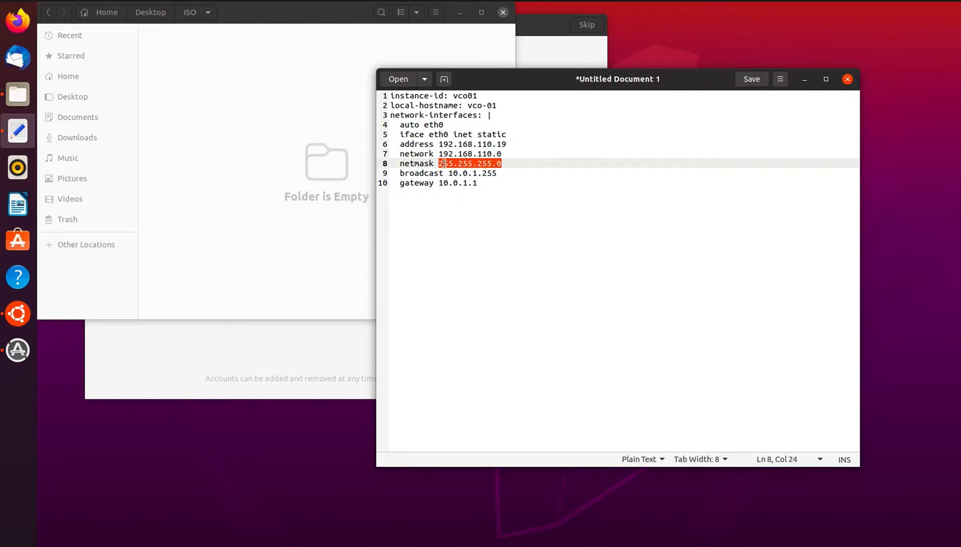
left_click_drag(447, 173, 497, 173)
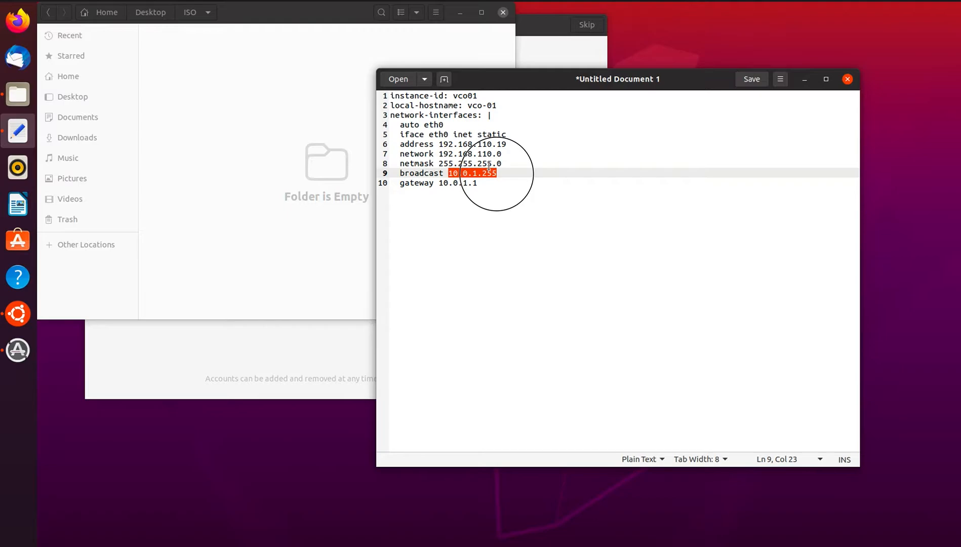
left_click(472, 173)
left_click_drag(451, 173, 472, 173)
left_click(470, 173)
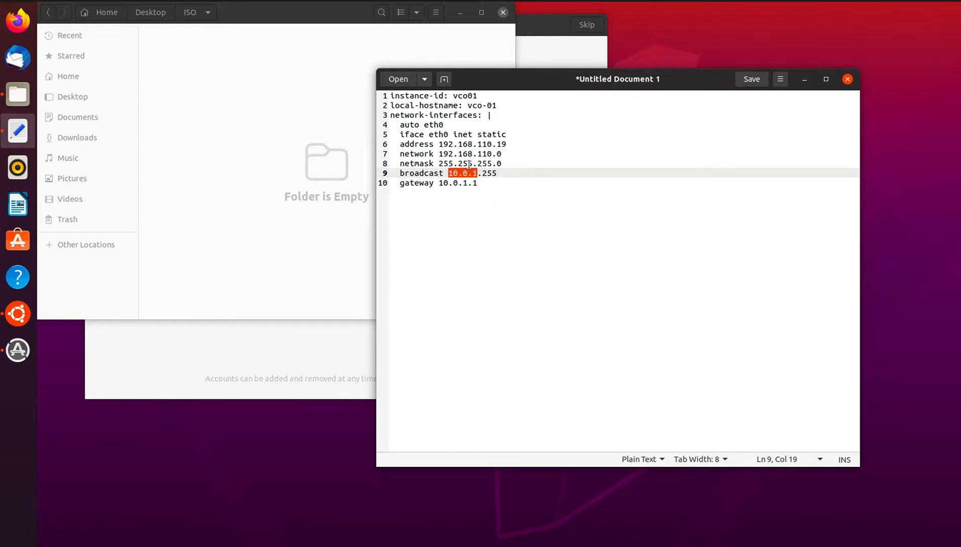
right_click(474, 173)
left_click(503, 234)
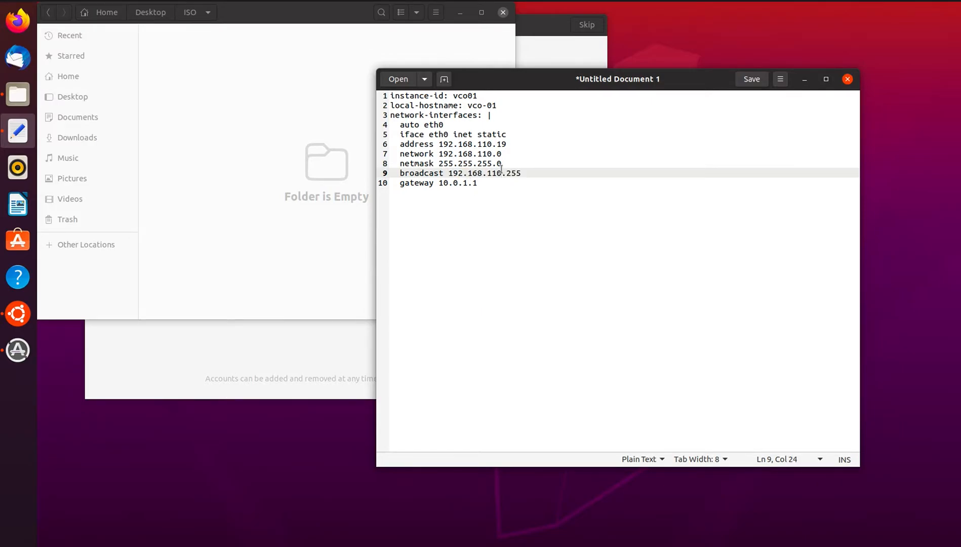
left_click_drag(438, 182, 465, 182)
right_click(460, 184)
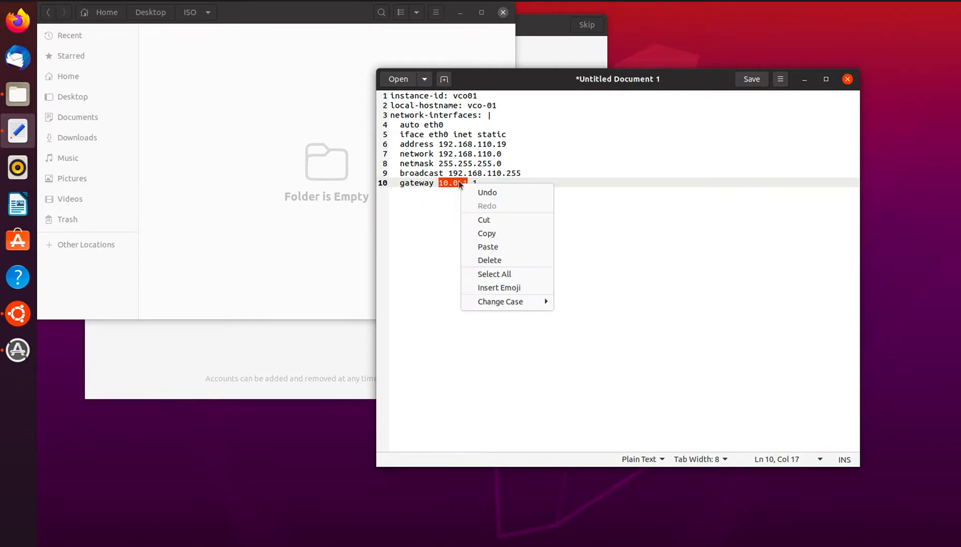
left_click(488, 246)
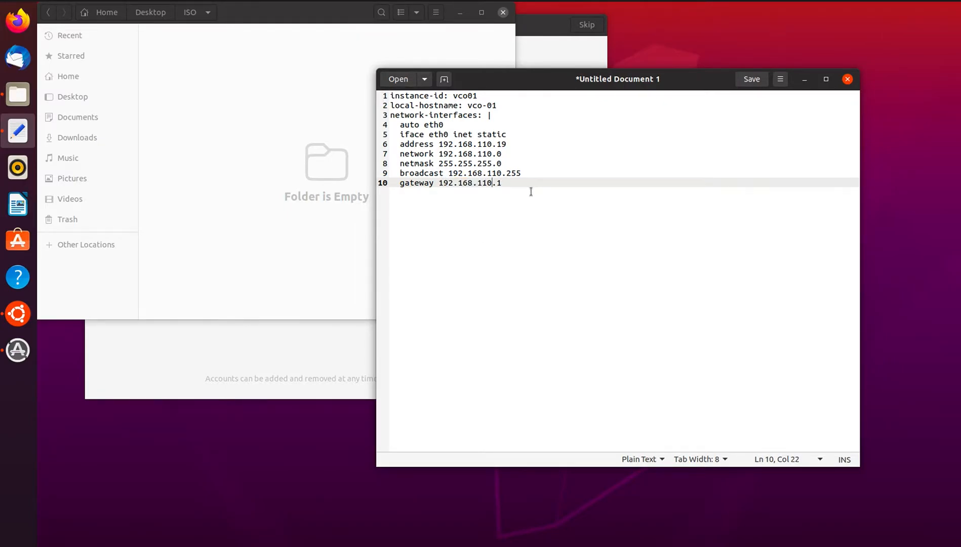
left_click(780, 79)
Start Save As in the Desktop folder and copy the name 'meta-data' from the docs.
left_click(739, 149)
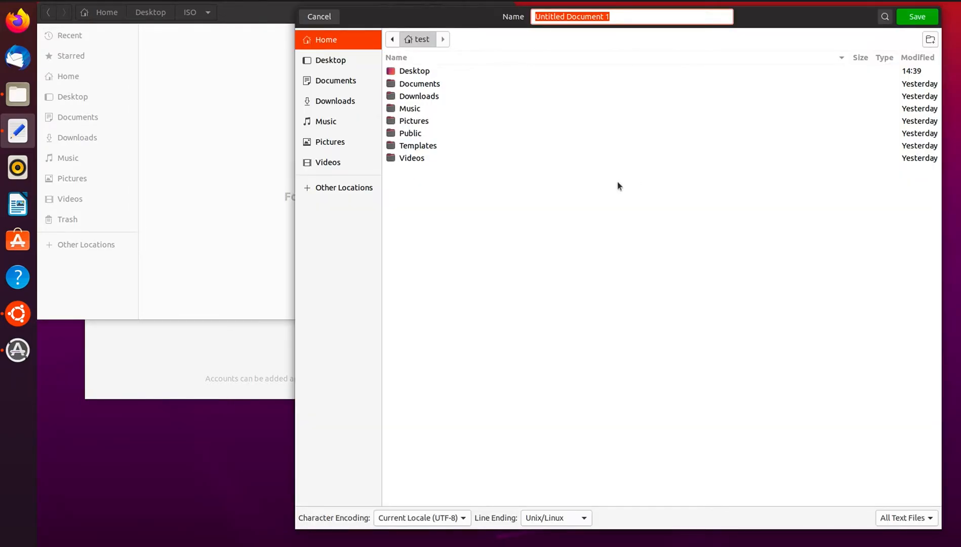
double_click(409, 71)
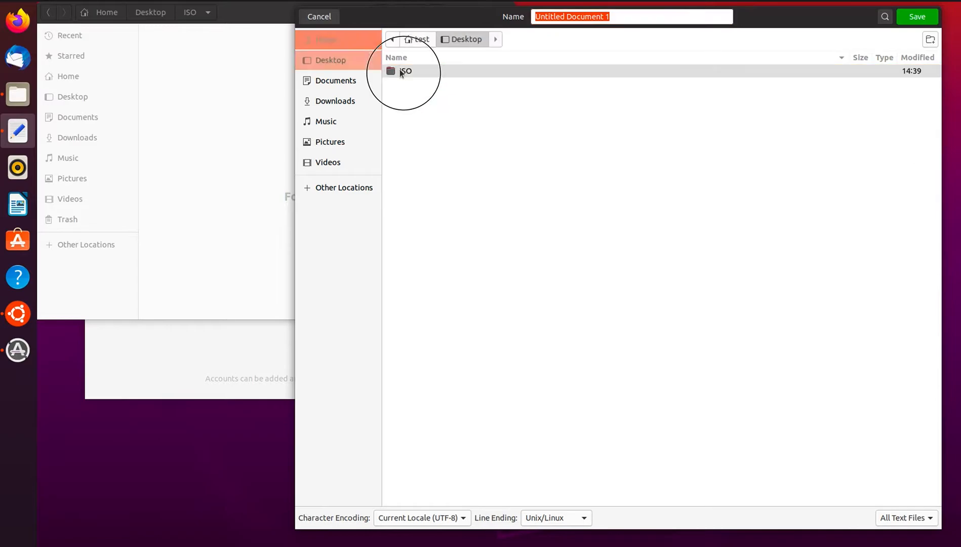
left_click(408, 74)
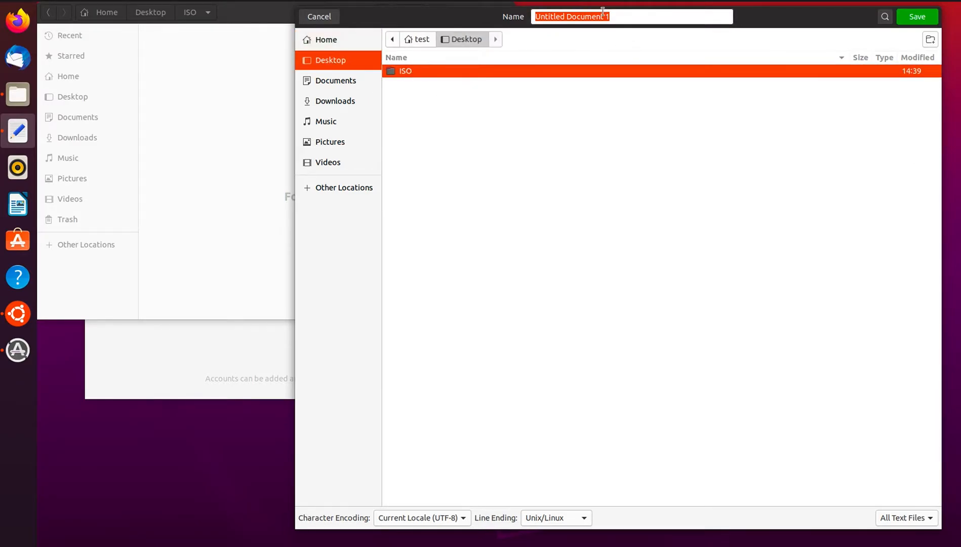
key("ctrl+Left")
key("ctrl+Left")
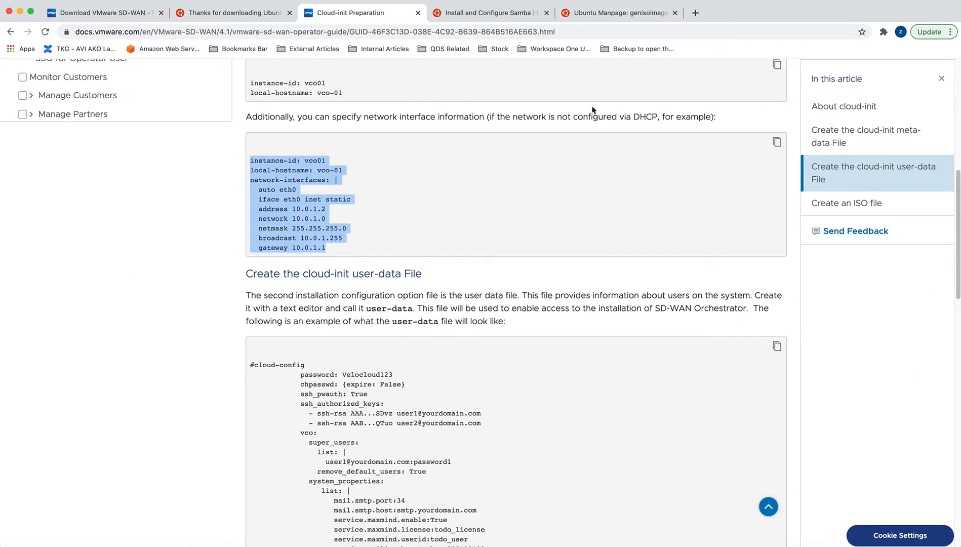
scroll(554, 140, "up", 5)
left_click_drag(522, 283, 558, 285)
right_click(558, 285)
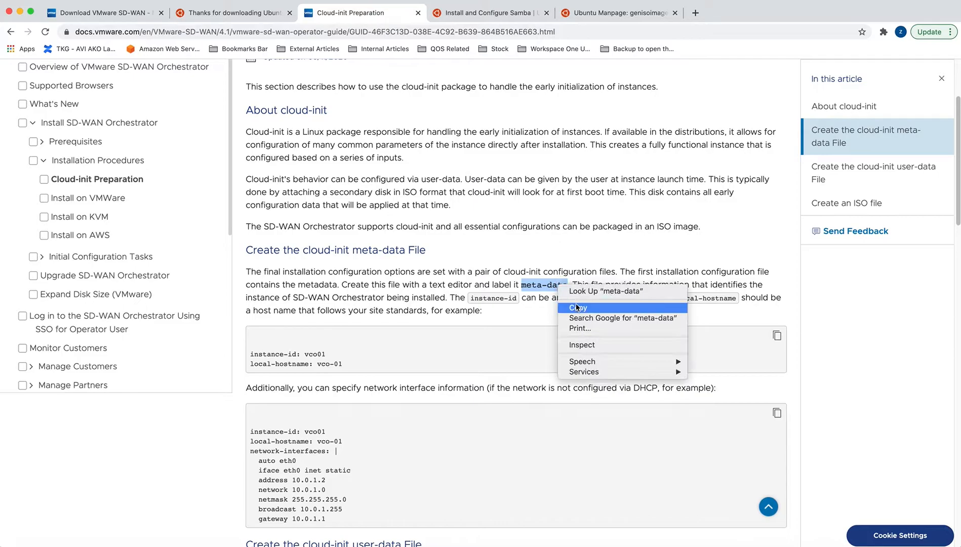
left_click(576, 306)
Name the file meta-data and save it on the Desktop.
key("ctrl+Right")
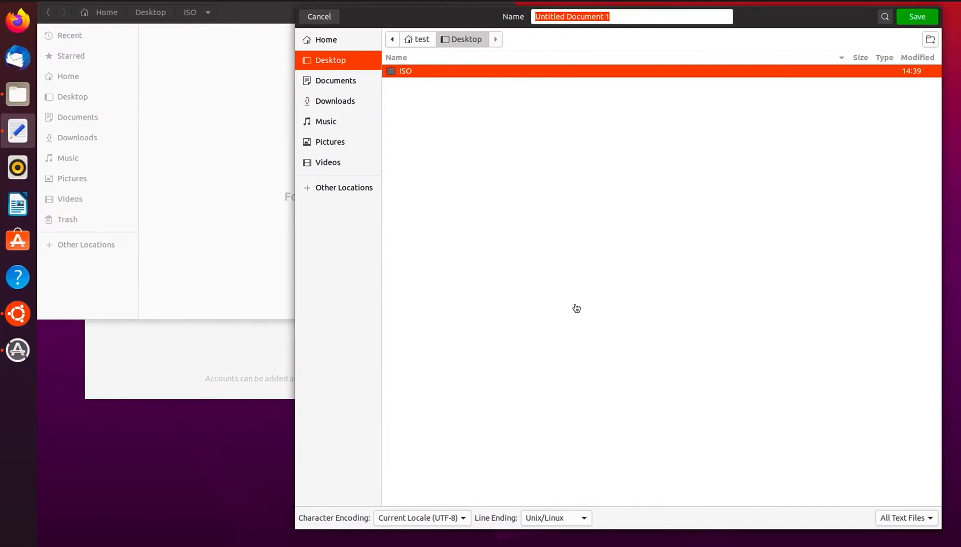
double_click(582, 16)
left_click(561, 11)
left_click_drag(531, 11, 607, 10)
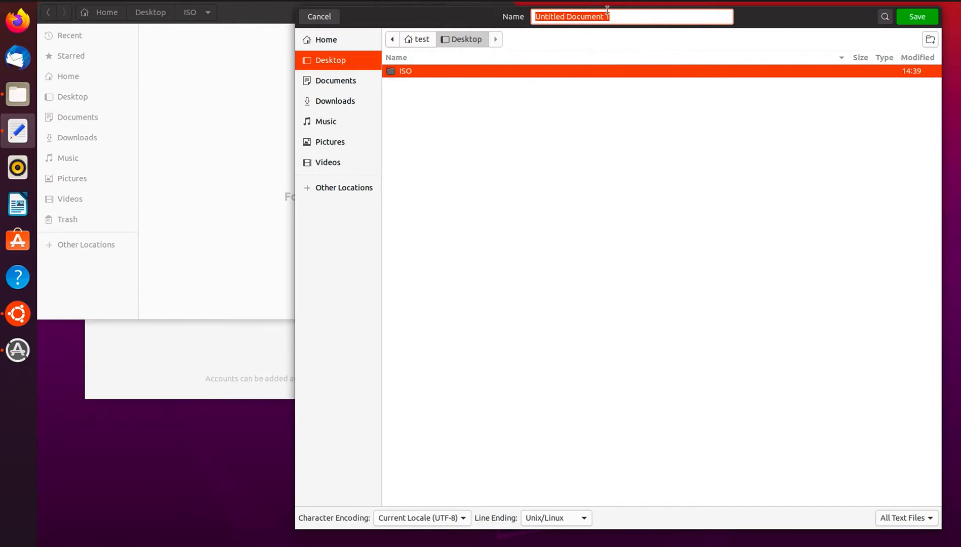
type("meta-data")
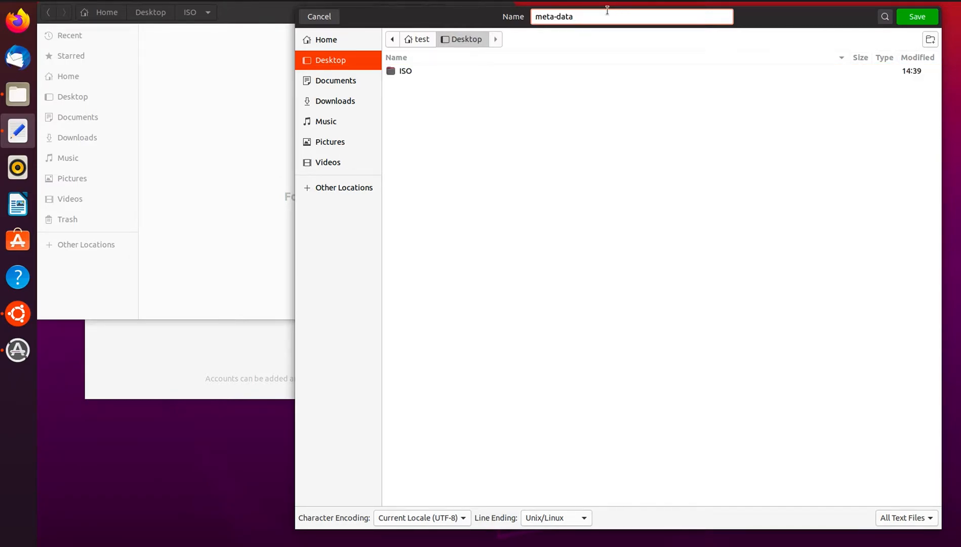
left_click(917, 16)
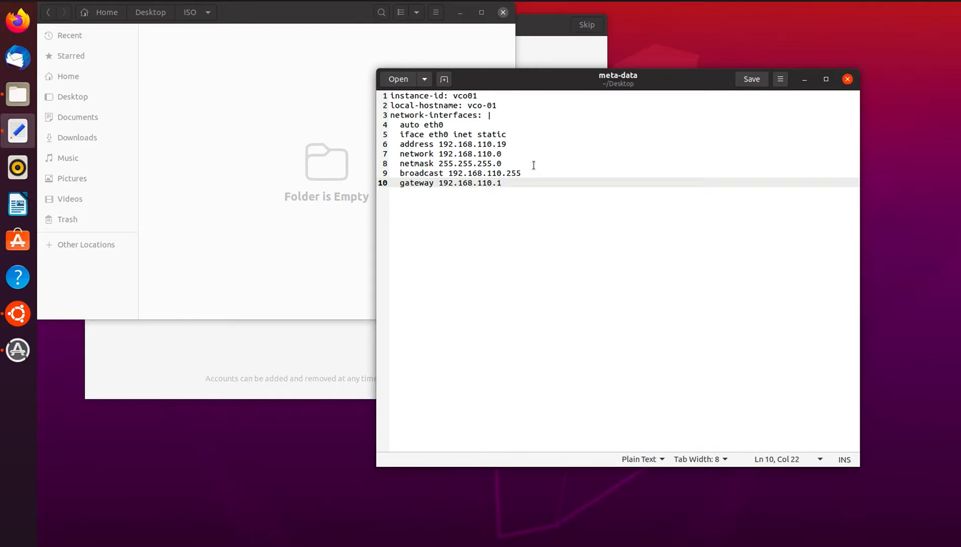
Start a new blank document in Text Editor.
left_click(425, 80)
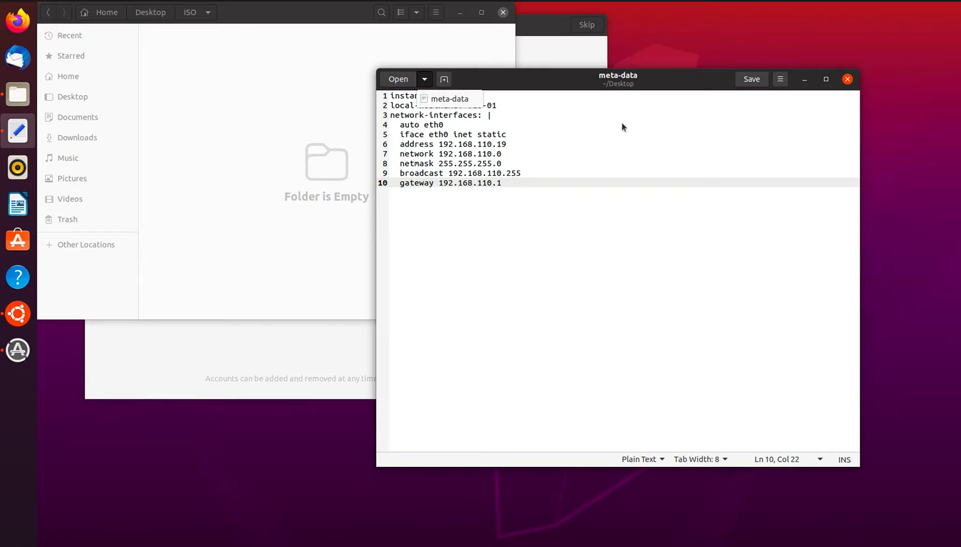
left_click(424, 80)
left_click(444, 79)
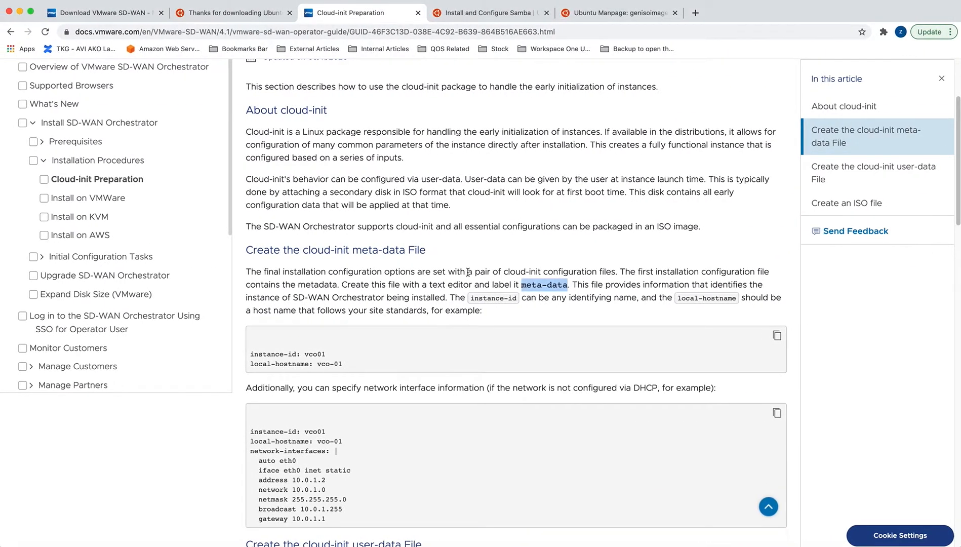
Copy the user-data sample from #cloud-config through remove_default_users in the docs.
scroll(458, 353, "down", 5)
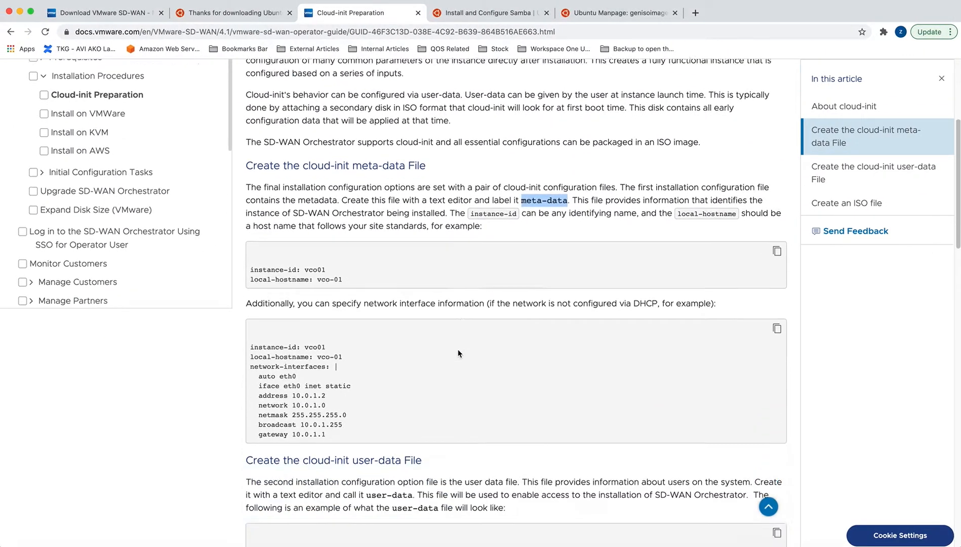
scroll(458, 353, "down", 3)
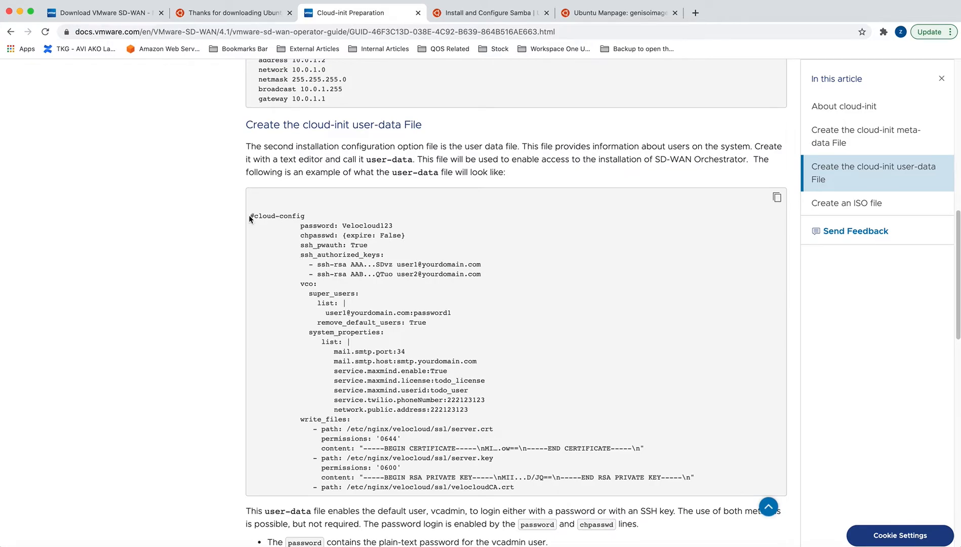
left_click_drag(251, 216, 446, 323)
right_click(407, 310)
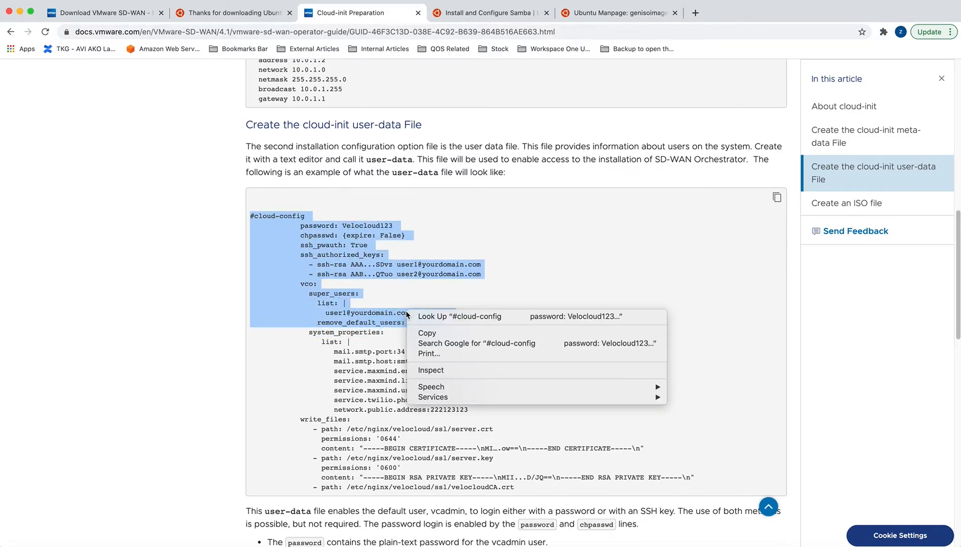
left_click(424, 337)
key("ctrl+Right")
key("ctrl+Right")
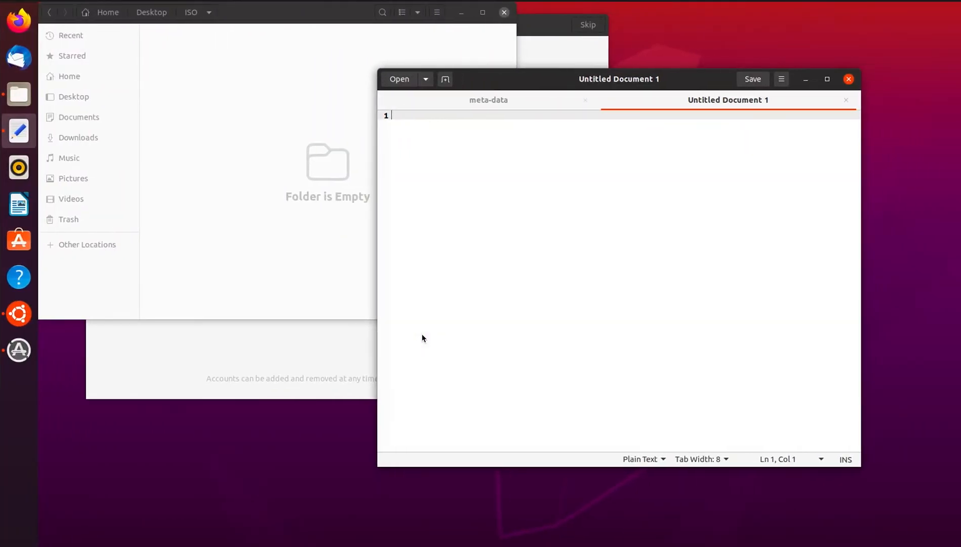
Paste the cloud-config, replace the line 2 password, and delete the ssh_pwauth and SSH key lines.
right_click(441, 157)
left_click(457, 216)
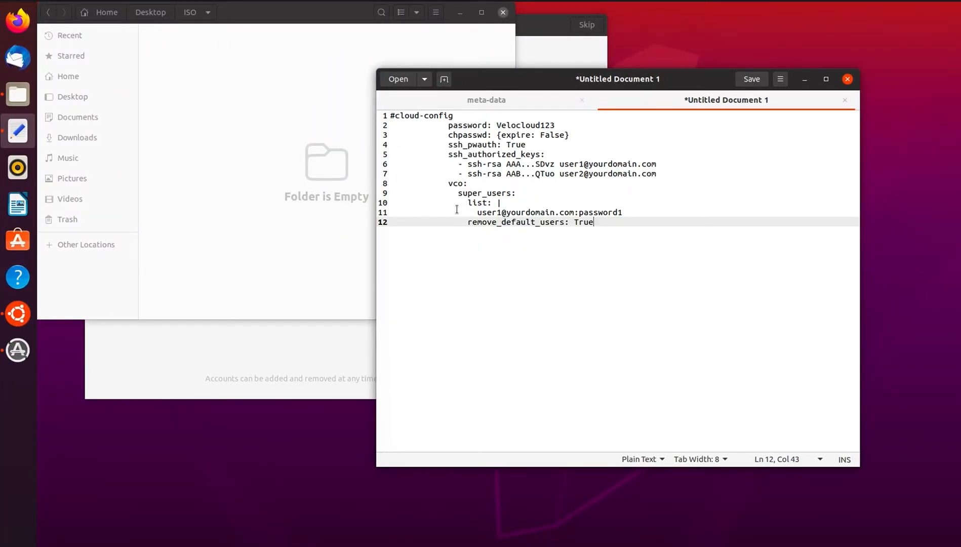
double_click(547, 124)
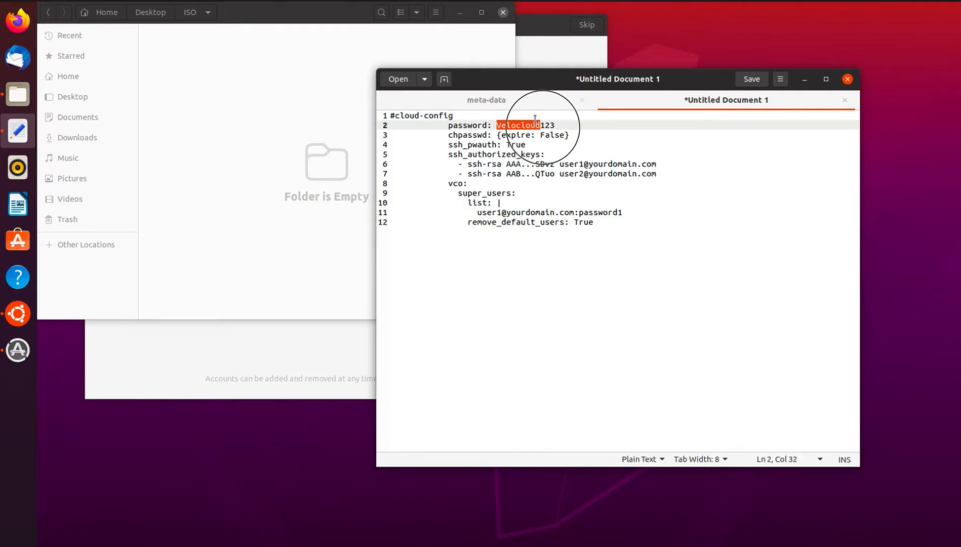
type("are1!")
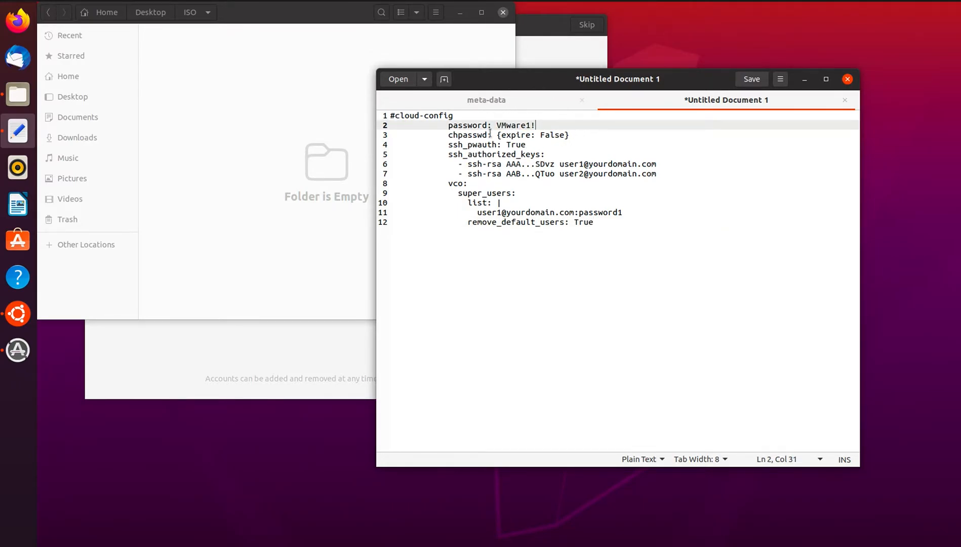
left_click_drag(569, 134, 662, 169)
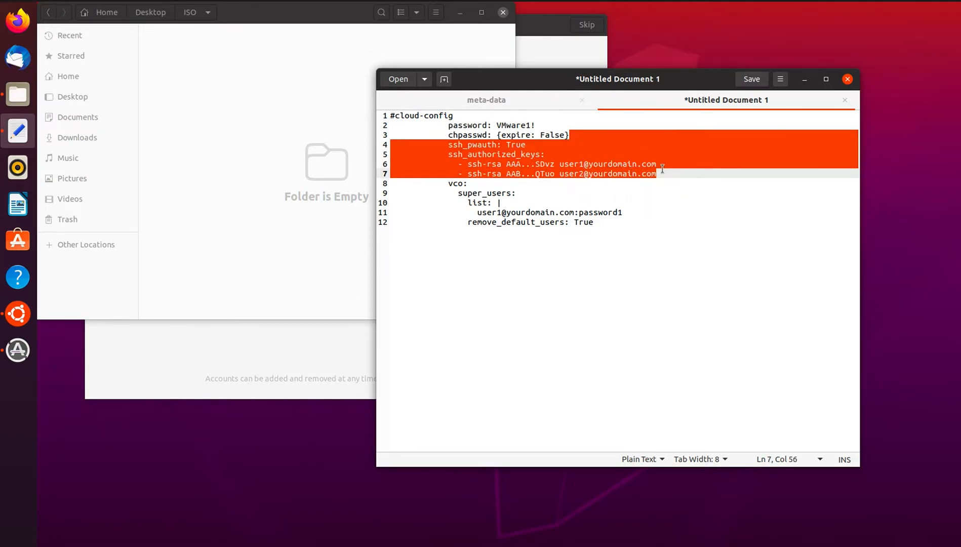
key("Delete")
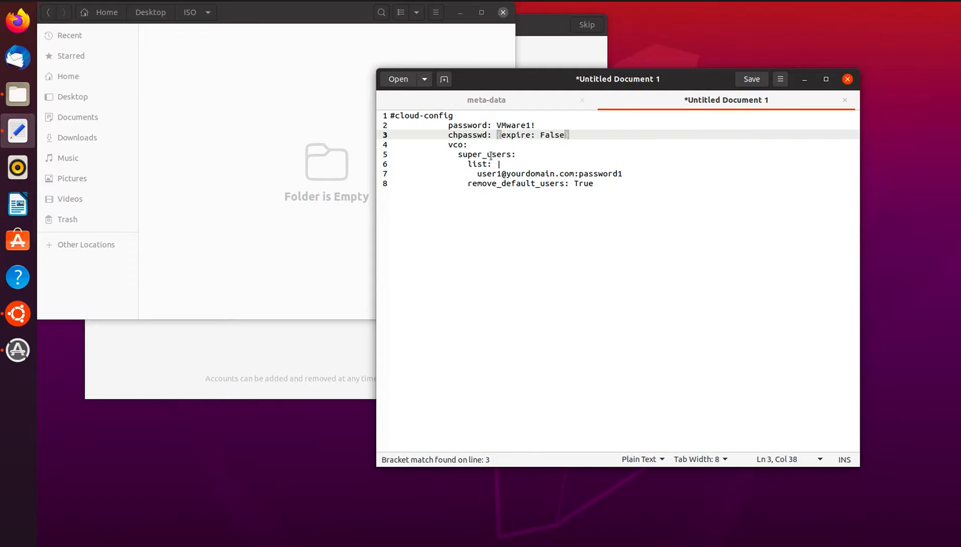
Replace the super_users e-mail with the operator's corp.local address and set its password.
left_click_drag(477, 173, 566, 168)
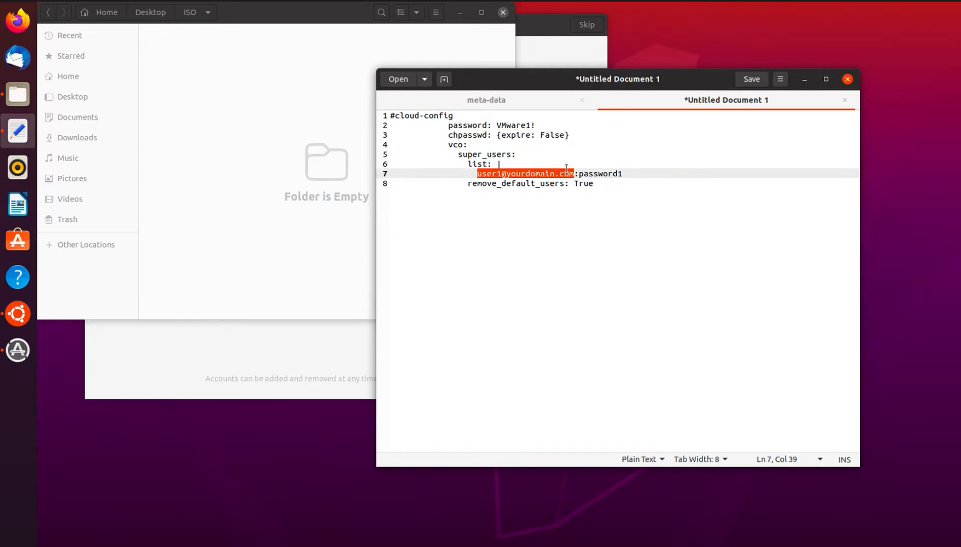
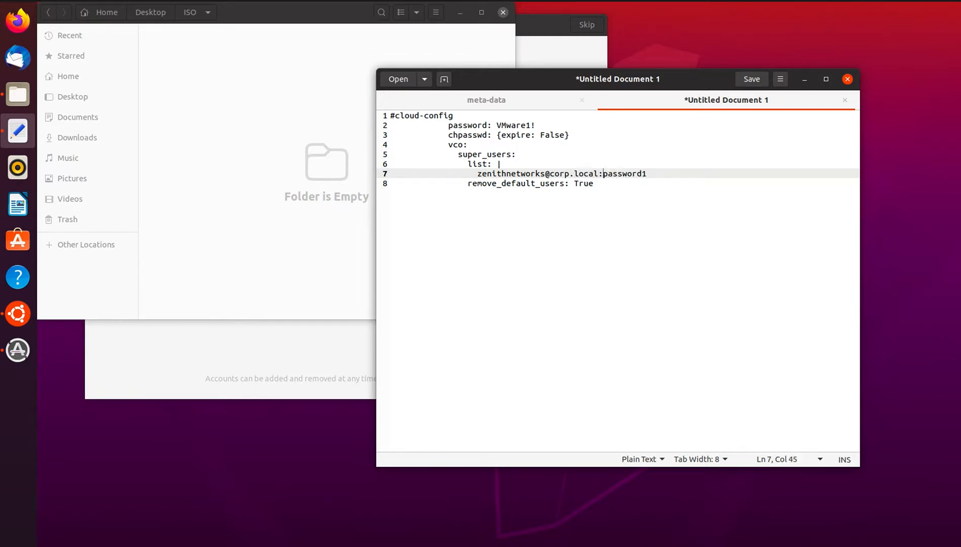
key("shift+Right")
key("shift+Right")
key("shift+Right")
key("shift+Right")
key("shift+Right")
key("shift+Right")
key("shift+Right")
key("shift+Right")
key("shift+Right")
type("VMware1")
left_click(780, 79)
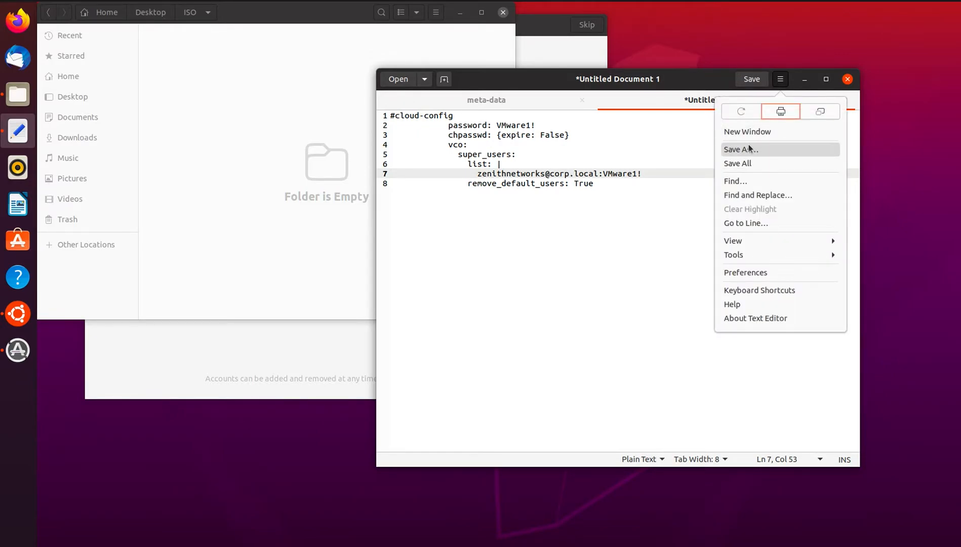
Save the cloud-config document as user-data inside the Desktop's ISO folder.
left_click(748, 148)
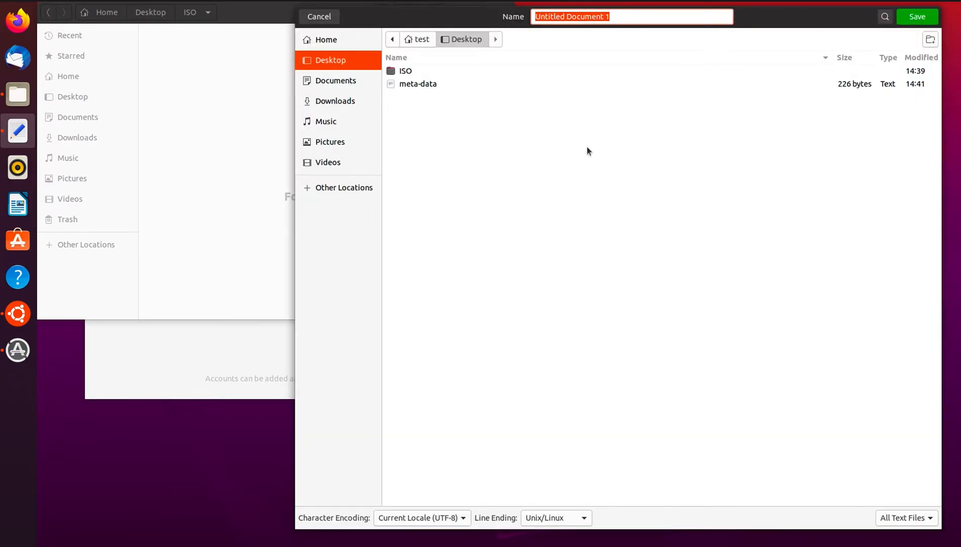
double_click(405, 71)
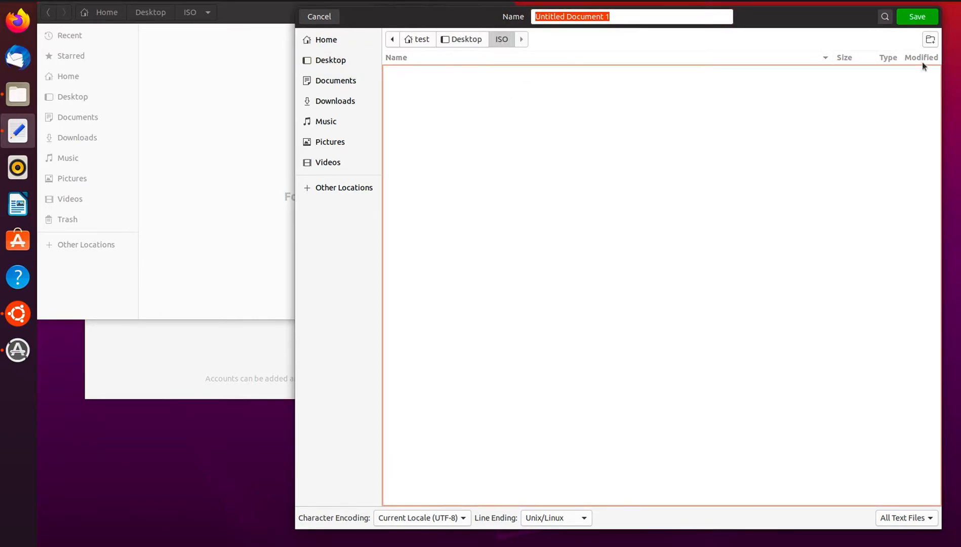
left_click(627, 14)
left_click_drag(610, 14, 507, 18)
type("user-data")
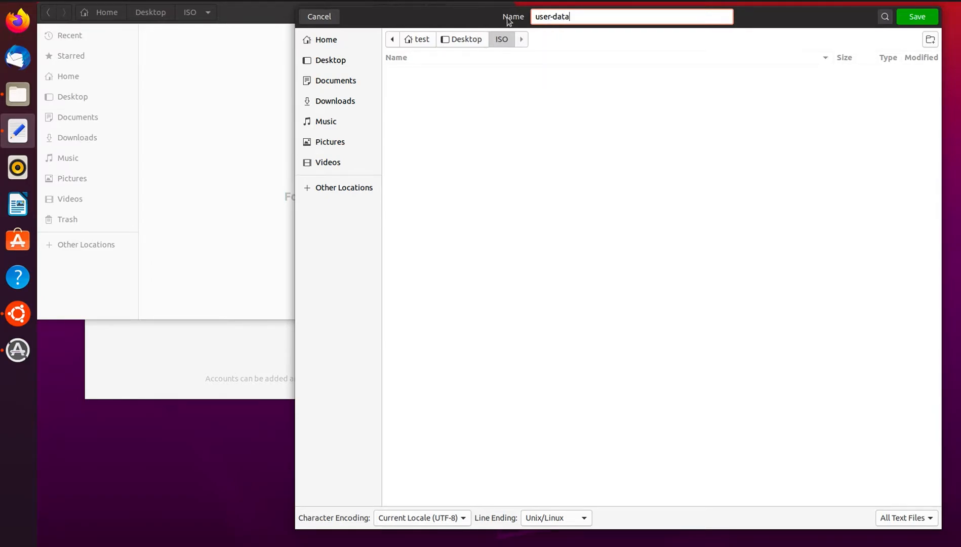
key("ctrl+Left")
key("ctrl+Left")
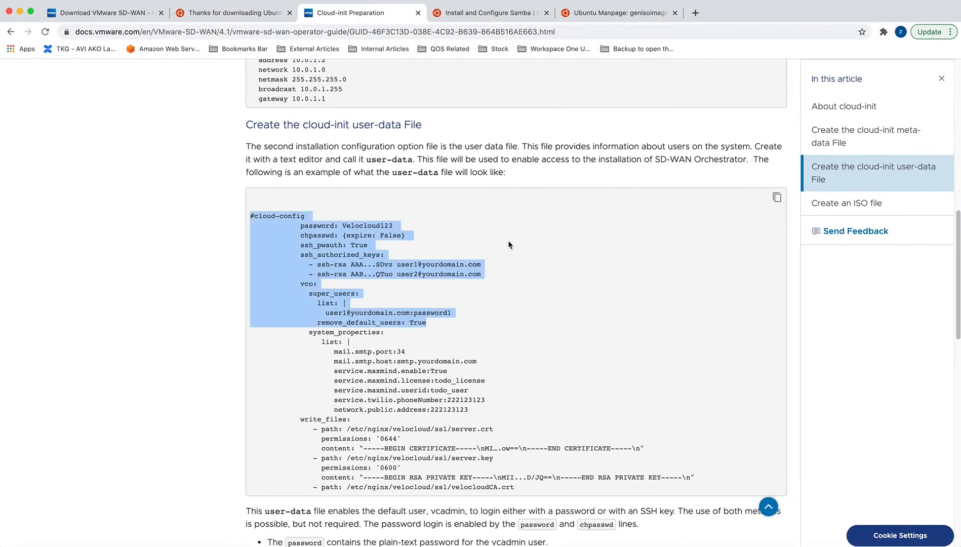
left_click_drag(365, 156, 410, 158)
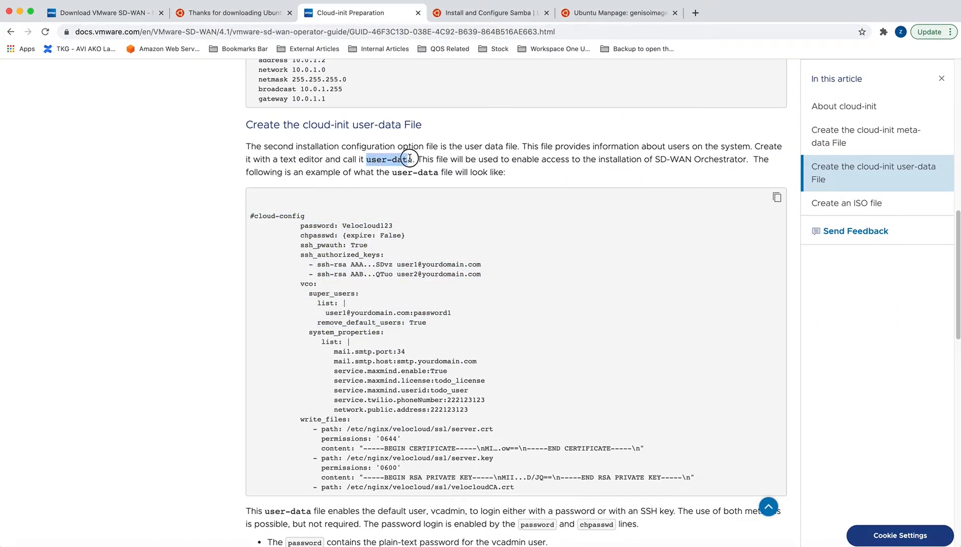
key("ctrl+Right")
key("ctrl+Right")
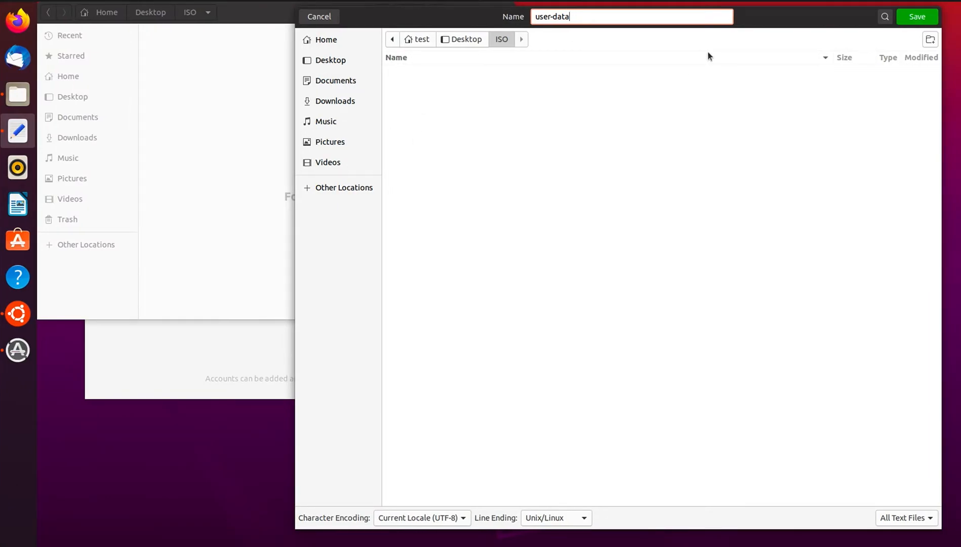
left_click(916, 18)
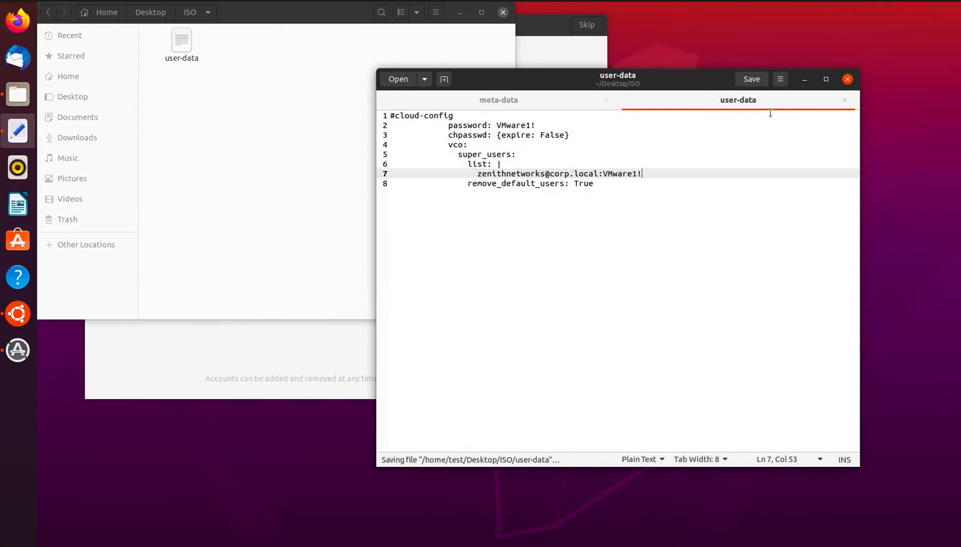
In Files, drag meta-data from the Desktop onto the ISO folder beside user-data.
left_click(221, 56)
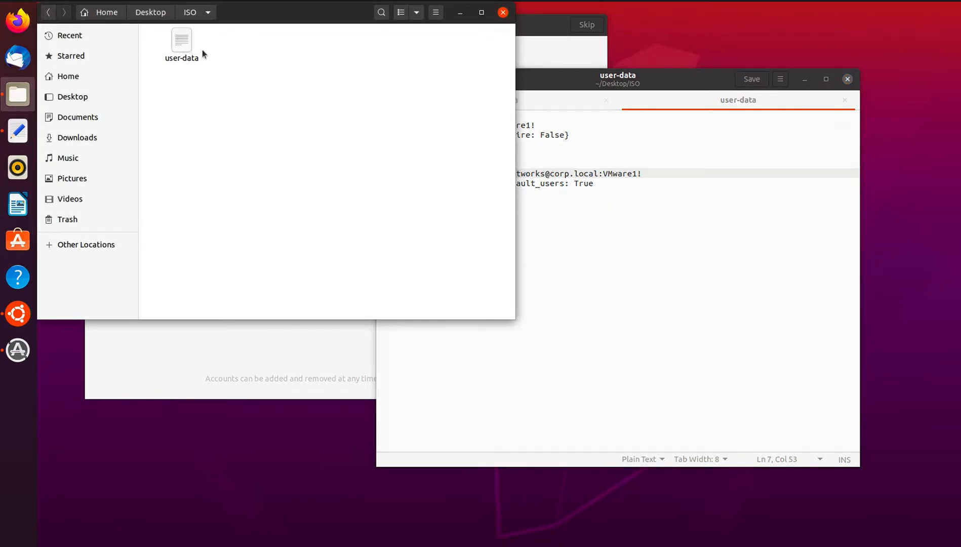
left_click(152, 12)
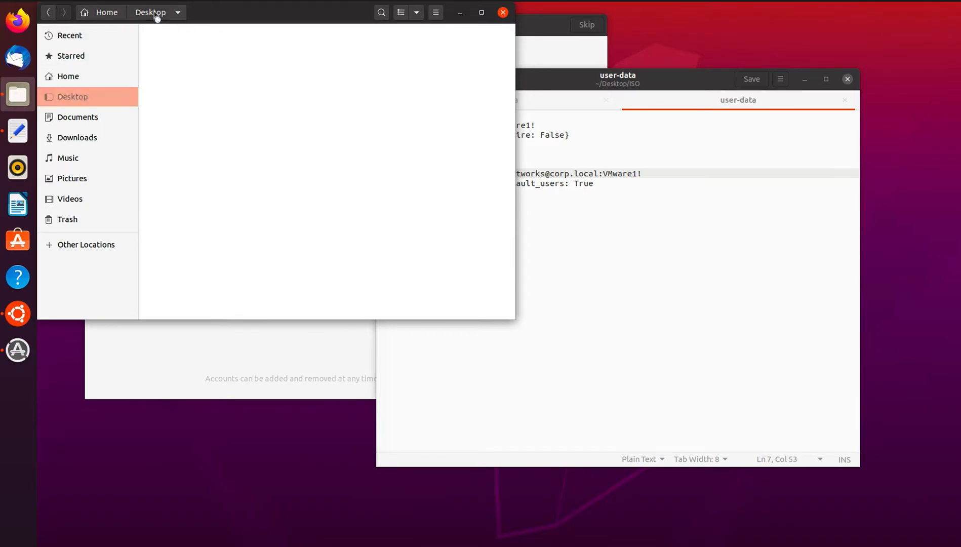
left_click(191, 56)
left_click_drag(233, 56, 175, 41)
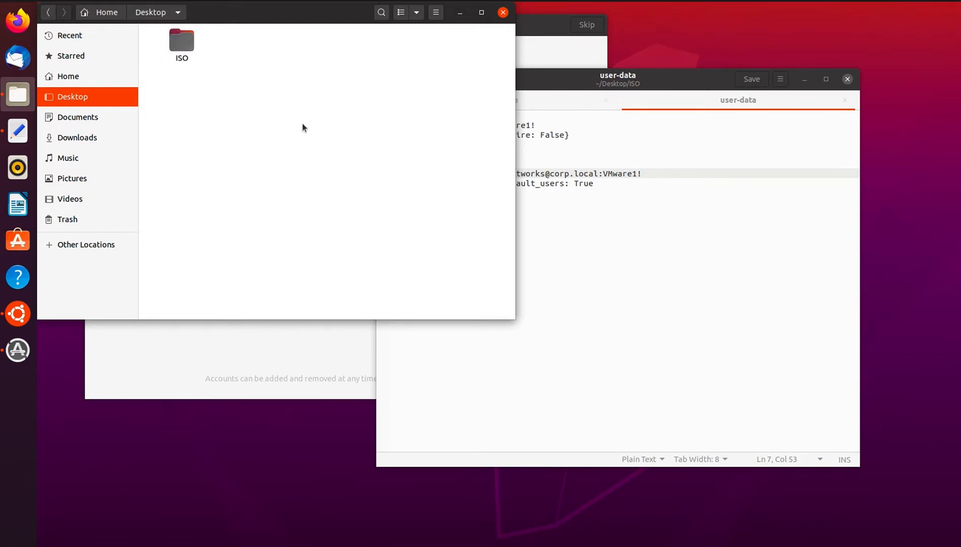
left_click_drag(271, 9, 322, 48)
left_click(680, 71)
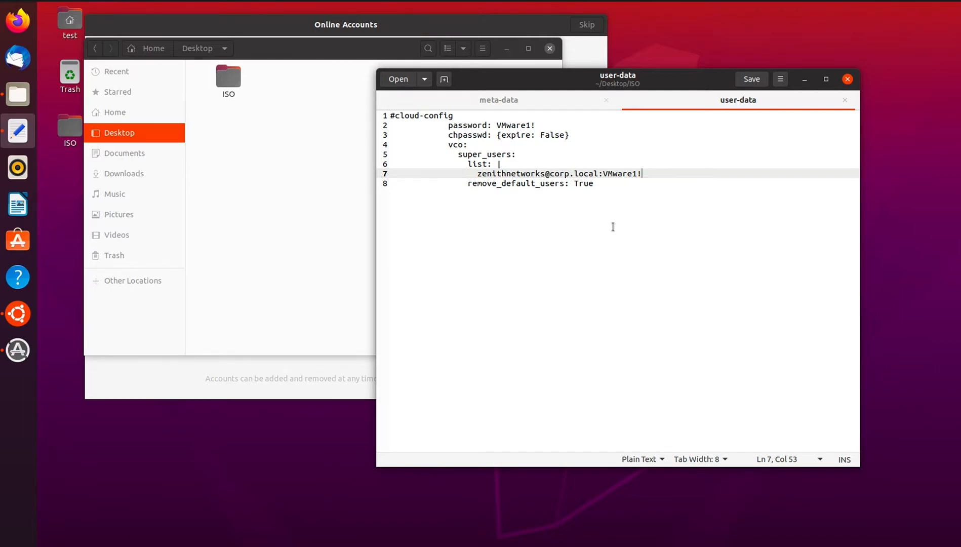
Launch Terminal through an application search for 'terminal' and centre its window.
left_click(18, 538)
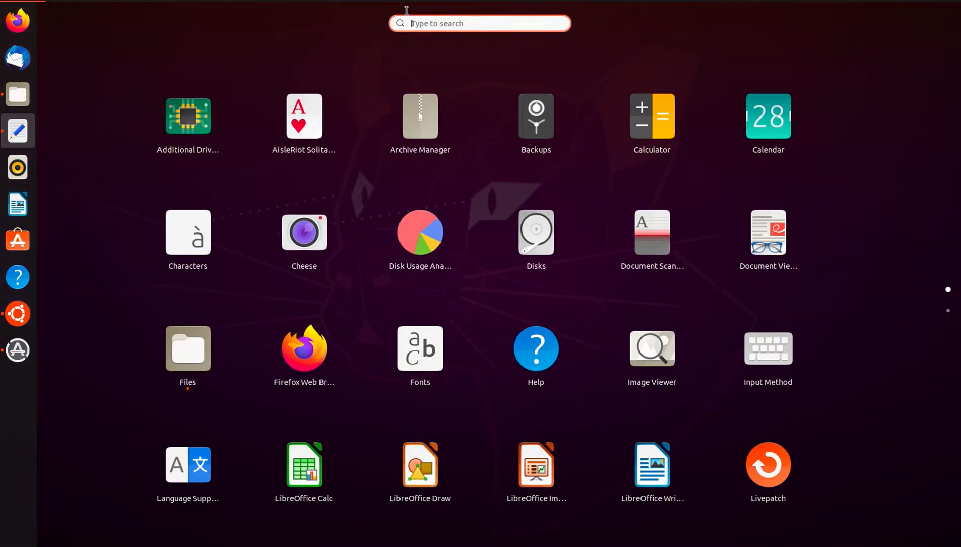
type("terminal")
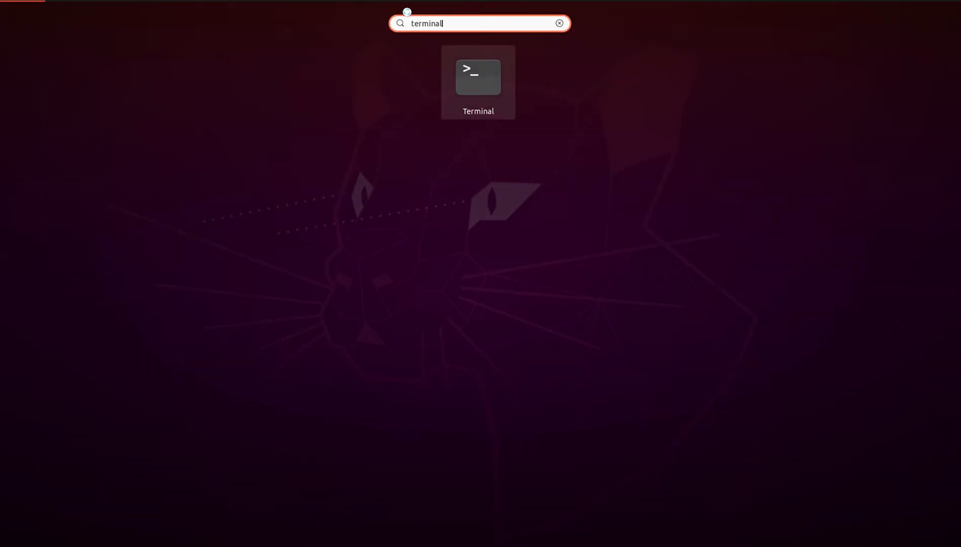
key("Return")
left_click_drag(242, 9, 484, 133)
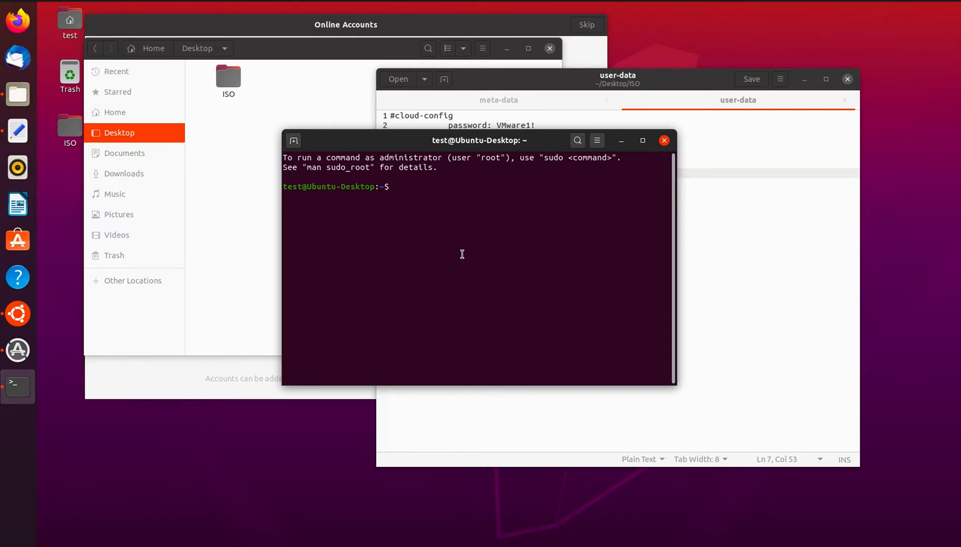
Move from the home folder into Desktop and list its contents.
type("cd ISO")
key("Return")
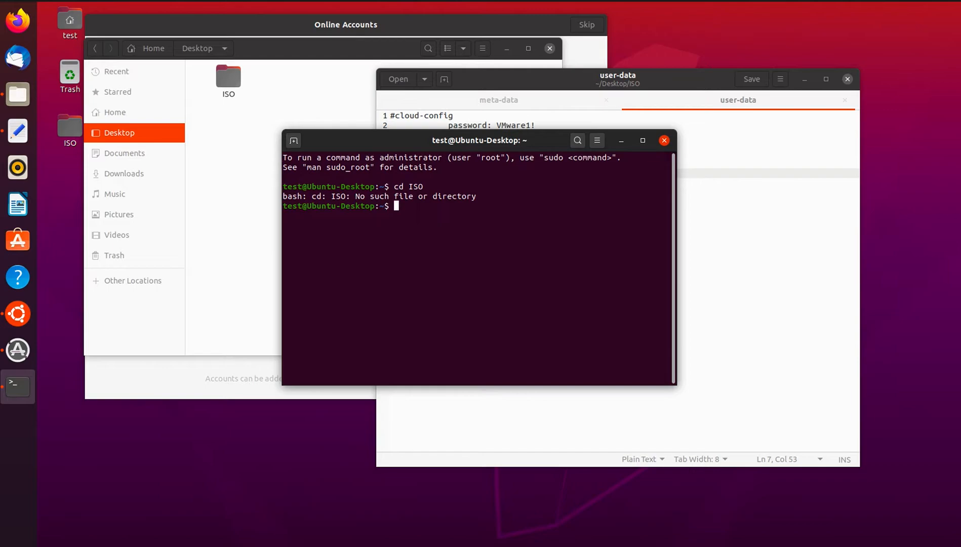
type("dir")
key("Return")
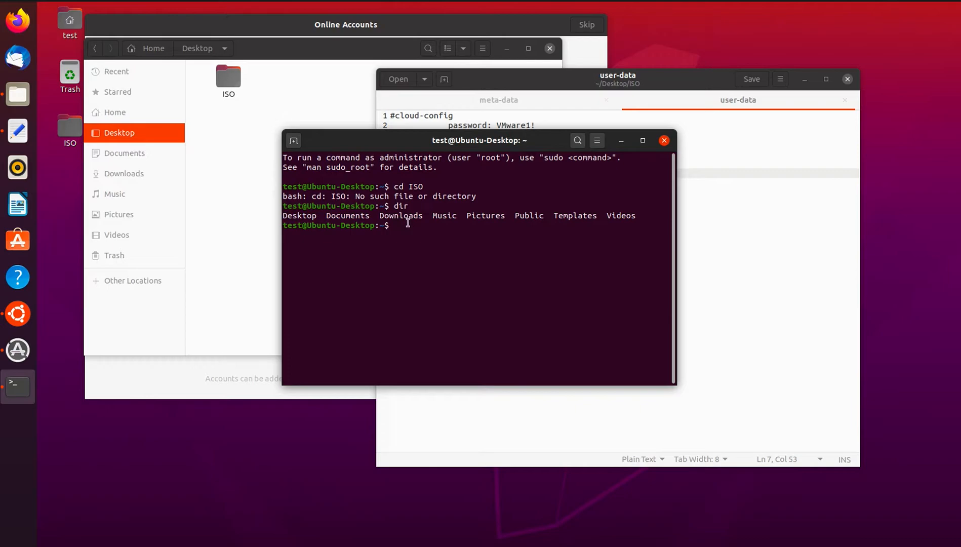
type("cd Desktop")
key("Return")
type("dir")
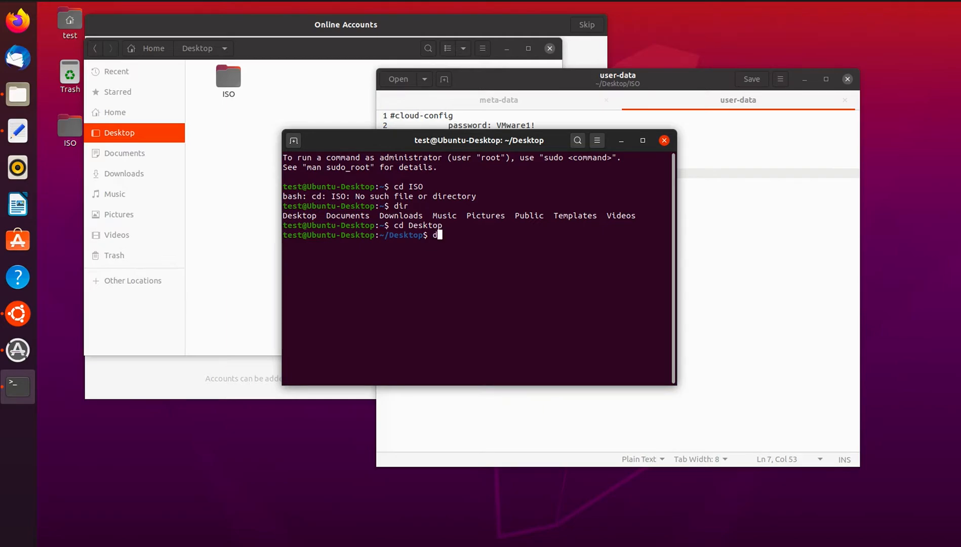
key("BackSpace")
key("BackSpace")
key("BackSpace")
type("lis")
key("Return")
type("ls")
key("Return")
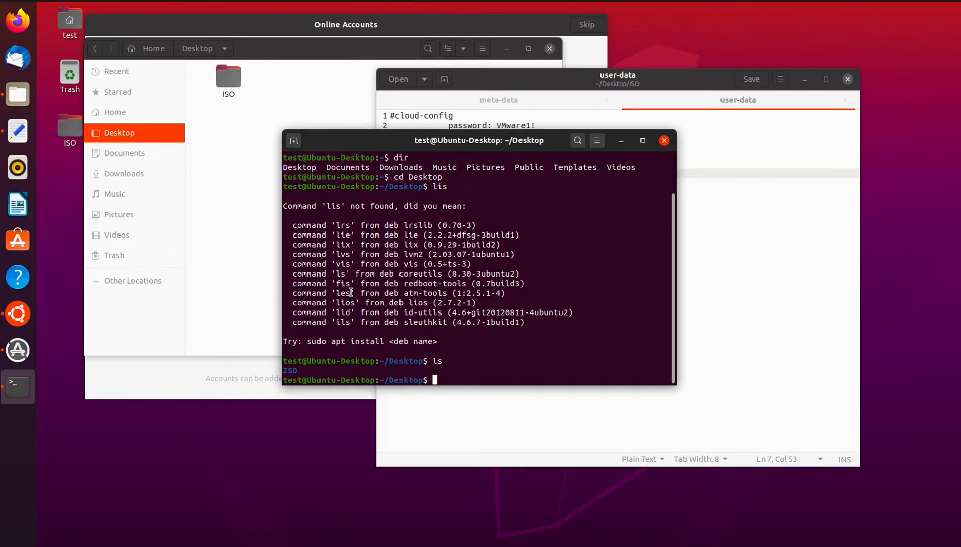
Enter the ISO folder and list it, showing meta-data and user-data.
type("ls")
key("Return")
type("cd ISO")
key("Return")
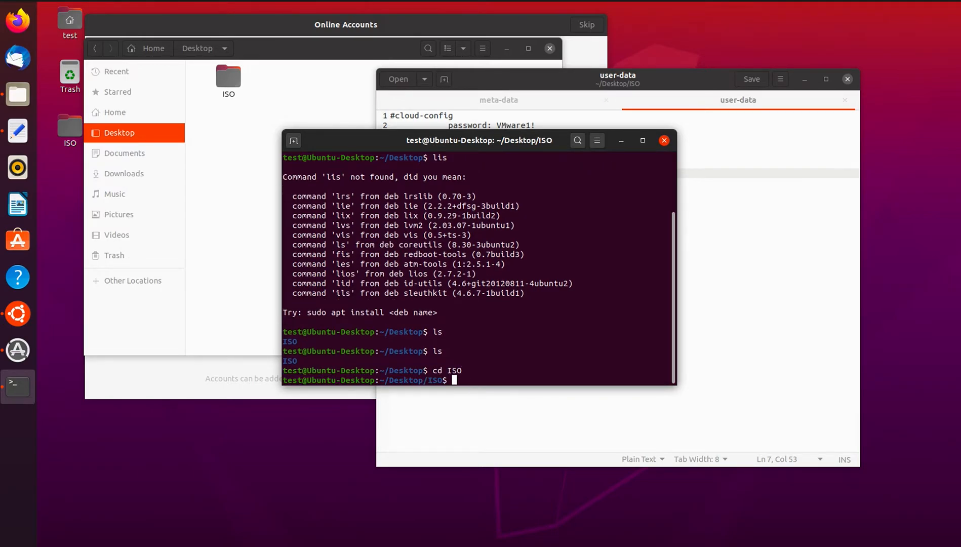
type("ls")
key("Return")
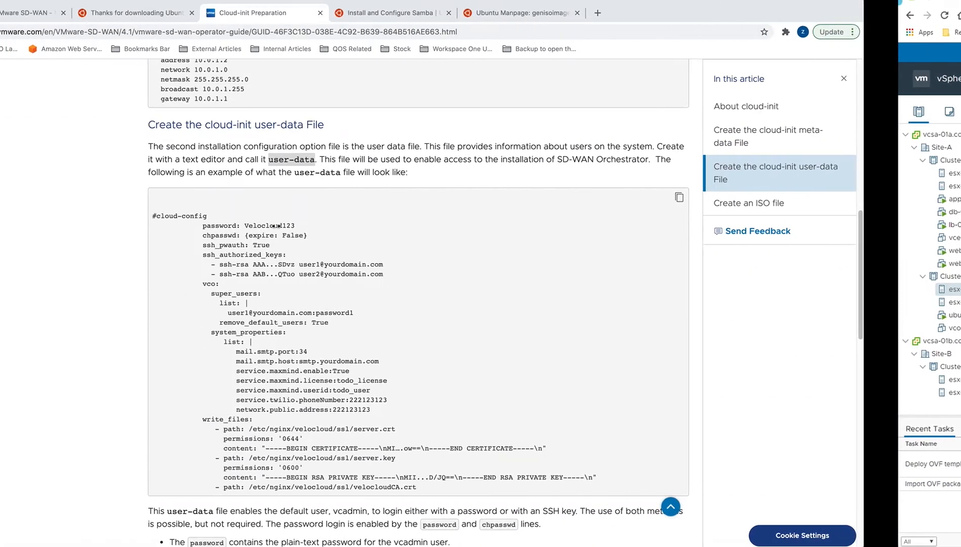
Copy the genisoimage command that builds vco01-cidata.iso from user-data and meta-data.
scroll(360, 352, "down", 5)
scroll(360, 352, "down", 6)
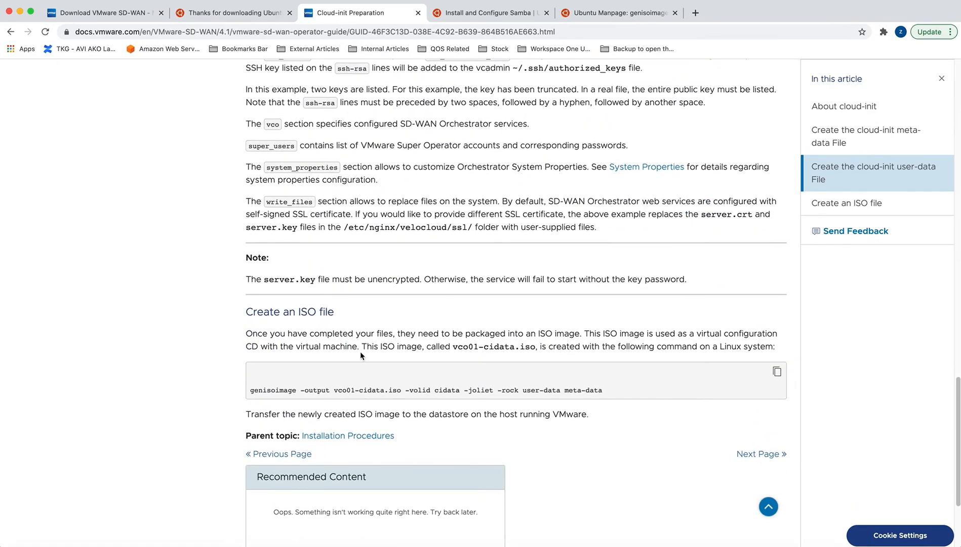
scroll(359, 351, "up", 1)
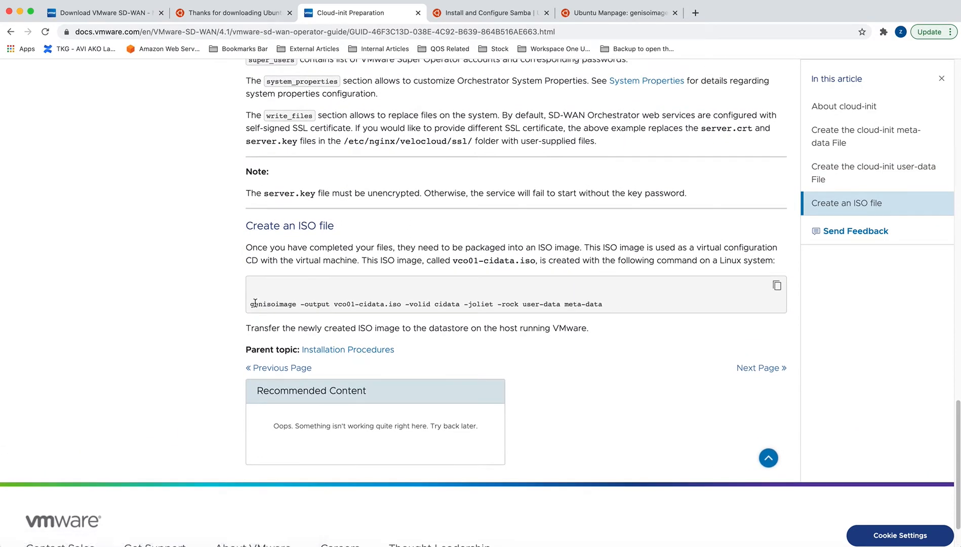
left_click_drag(251, 303, 602, 305)
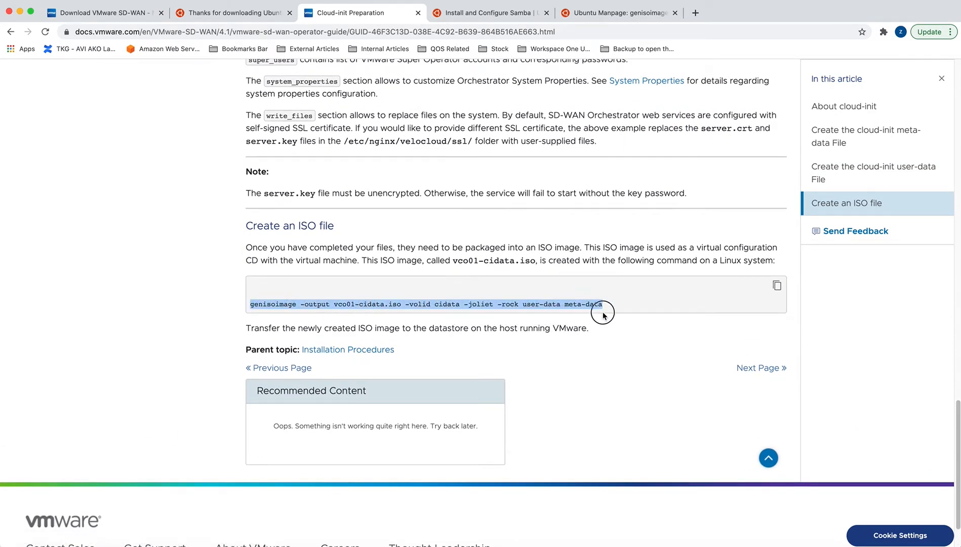
right_click(584, 303)
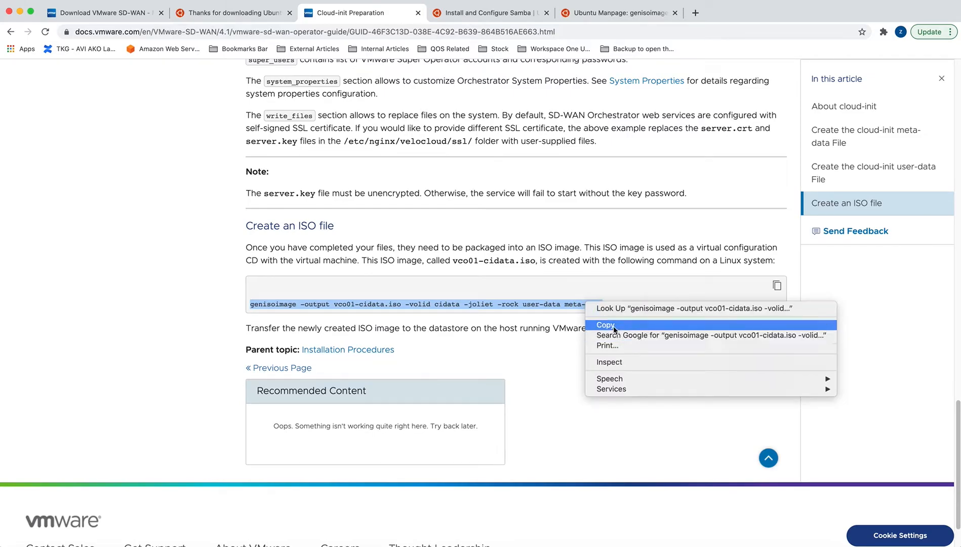
left_click(613, 326)
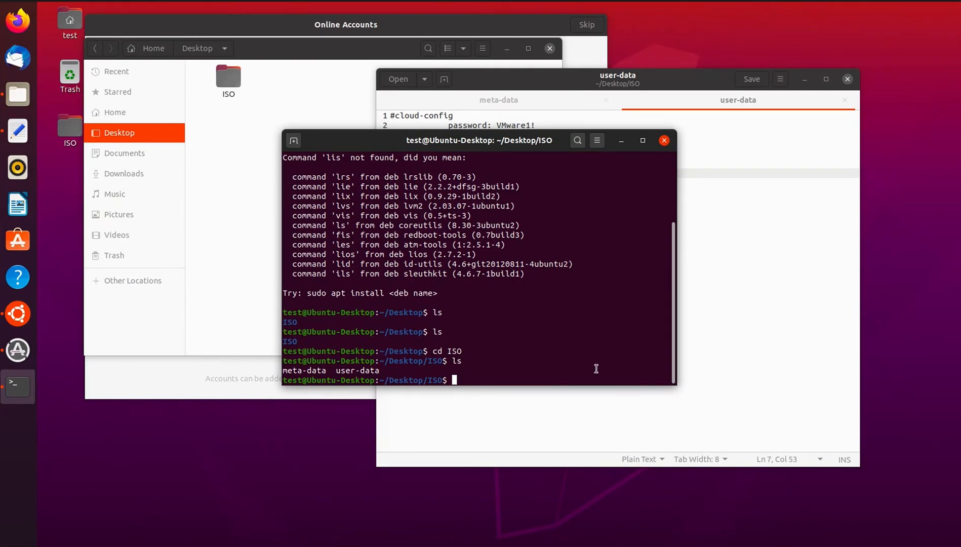
Paste and run the genisoimage command in ~/Desktop/ISO to create vco01-cidata.iso.
right_click(483, 374)
left_click(506, 411)
key("Return")
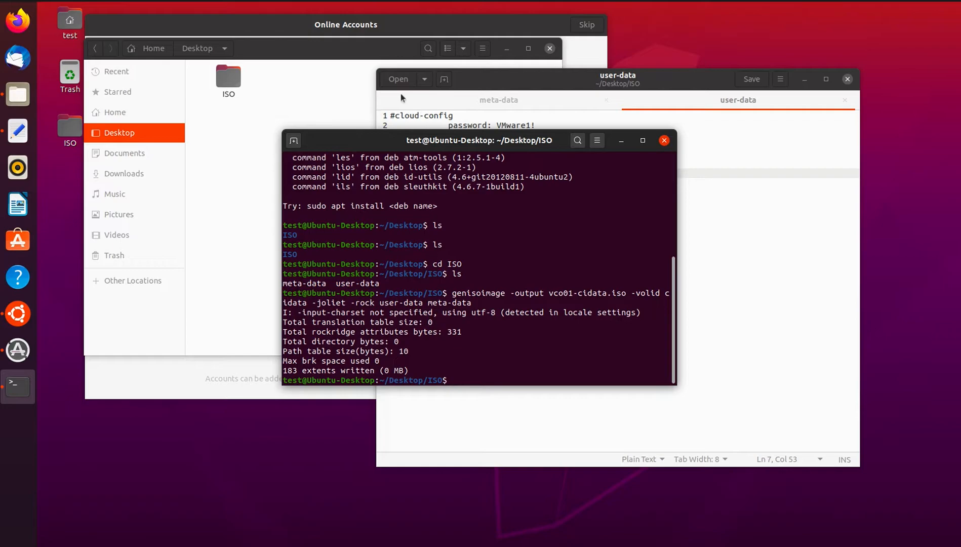
left_click(287, 88)
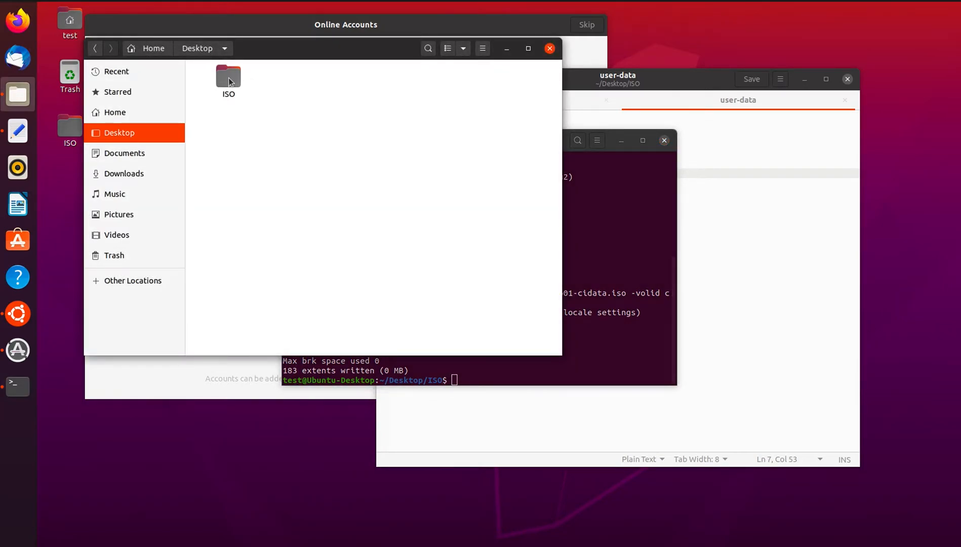
Check vco01-cidata.iso sits in the ISO folder, then go back up to Desktop.
double_click(228, 82)
left_click(368, 108)
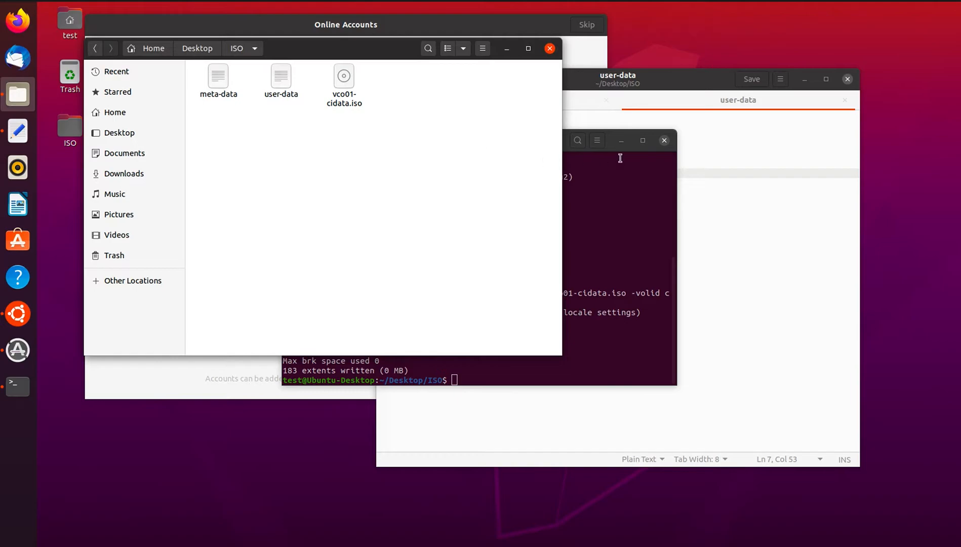
left_click(585, 167)
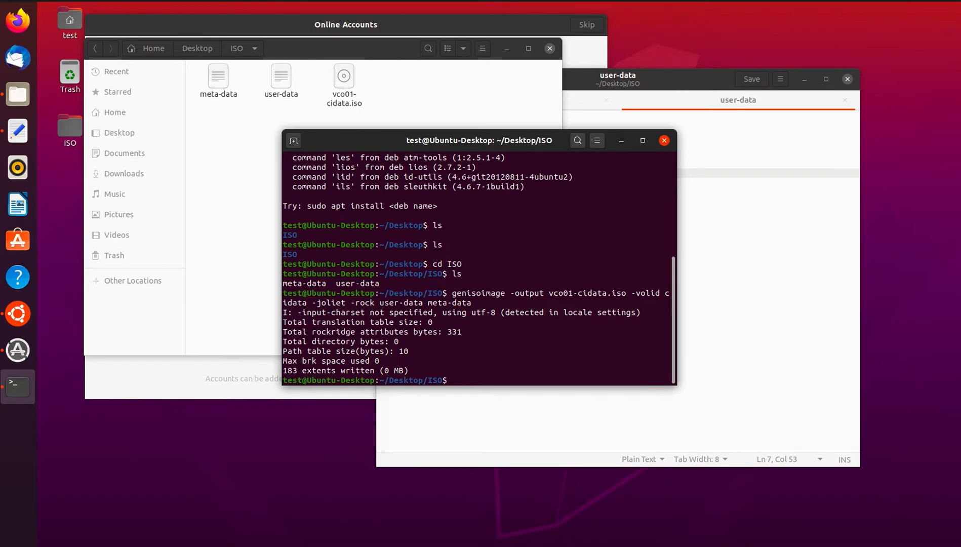
left_click(18, 94)
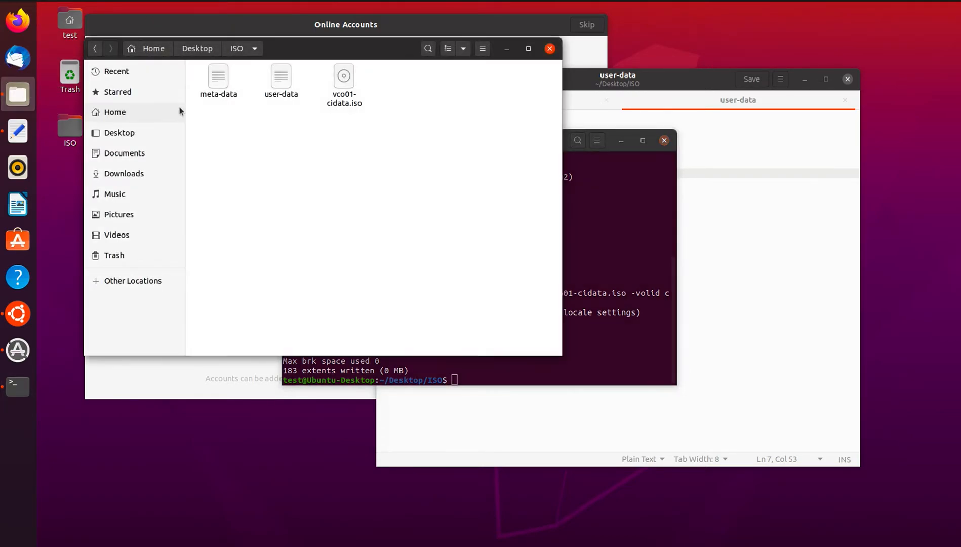
left_click(199, 49)
Install the sharing service, then share the ISO folder as 'ISO' with guest access.
right_click(228, 80)
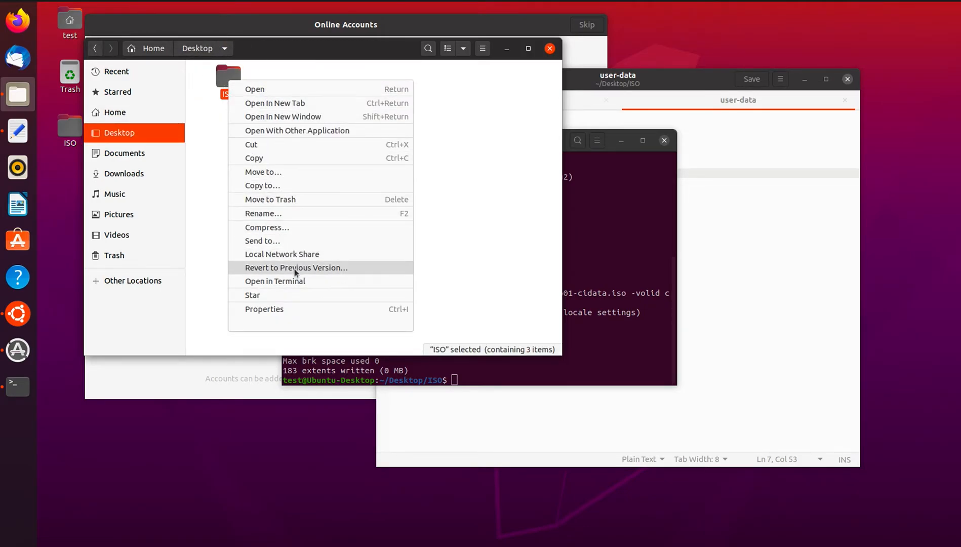
left_click(272, 254)
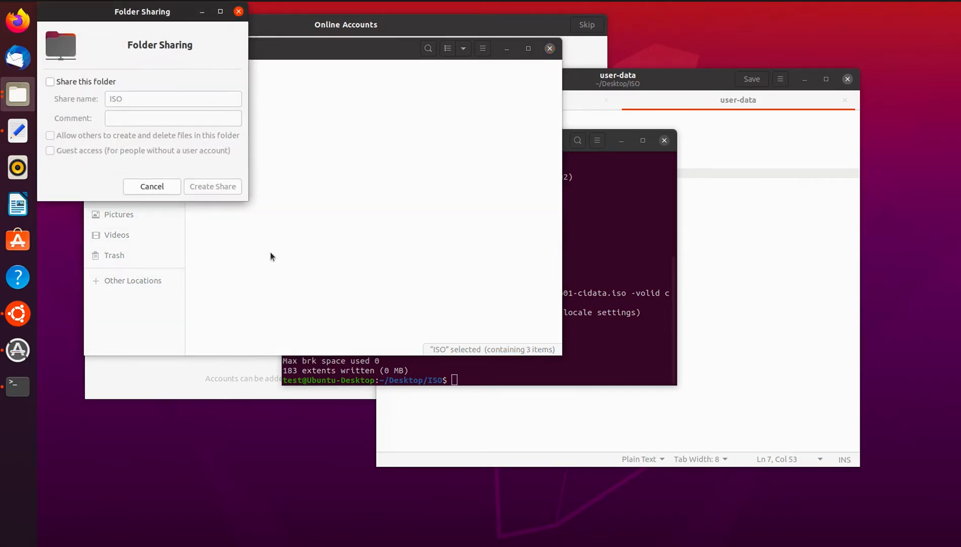
left_click(59, 83)
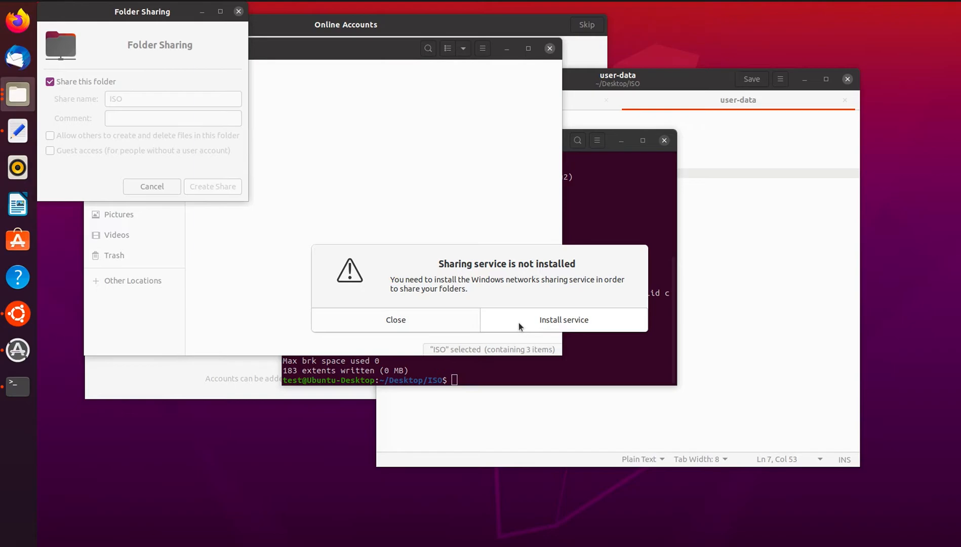
left_click(553, 321)
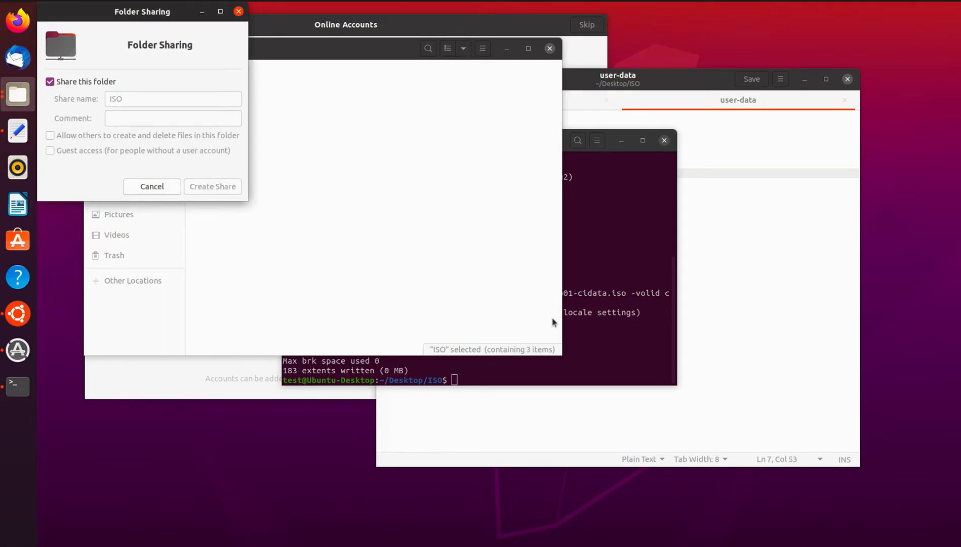
left_click(546, 329)
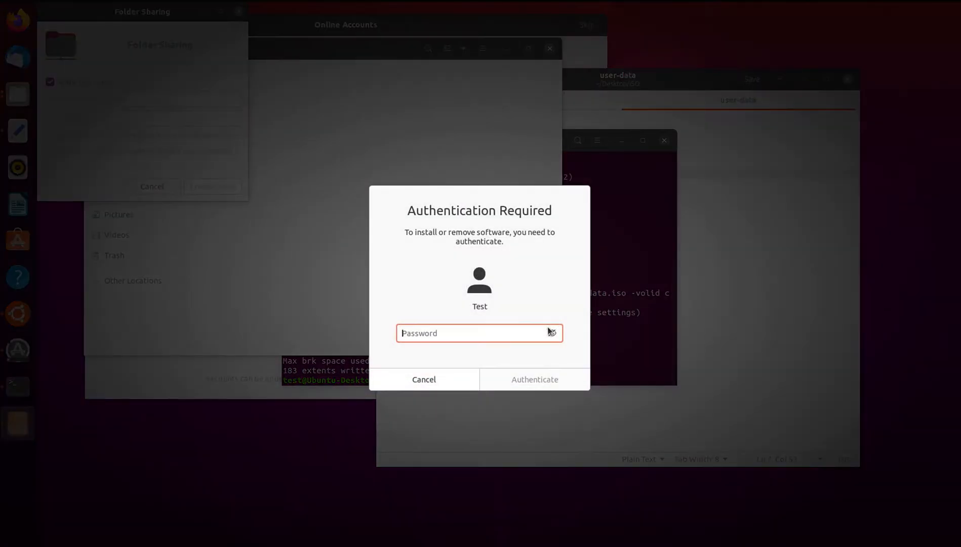
type("test")
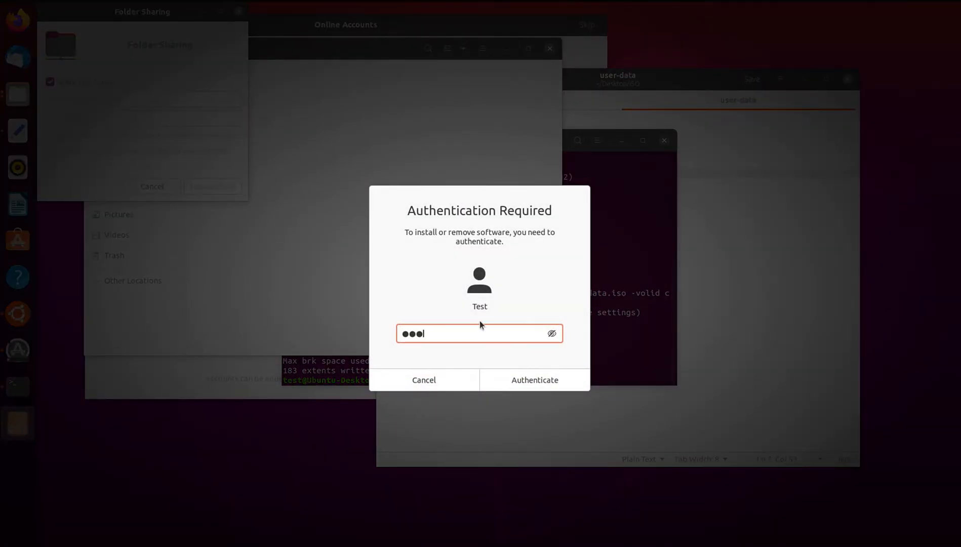
key("Return")
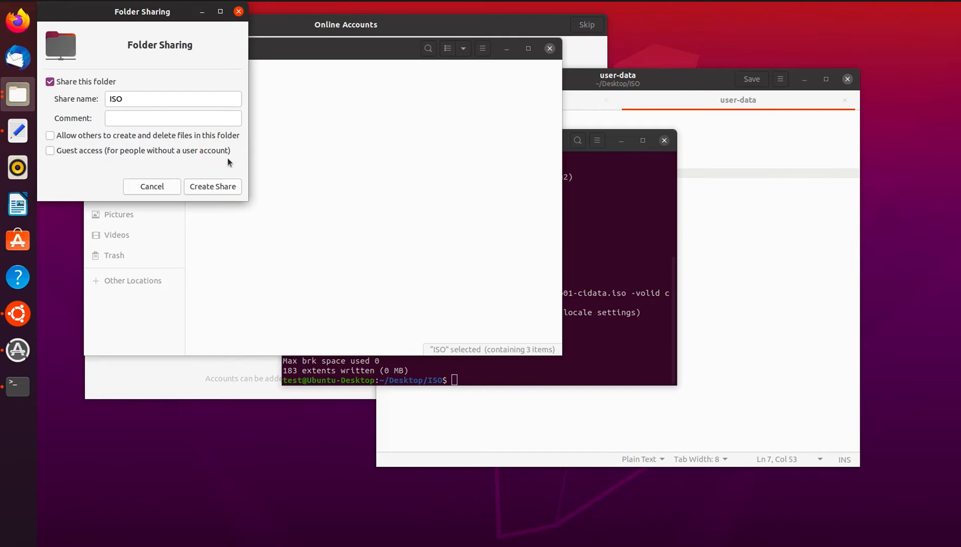
left_click(47, 149)
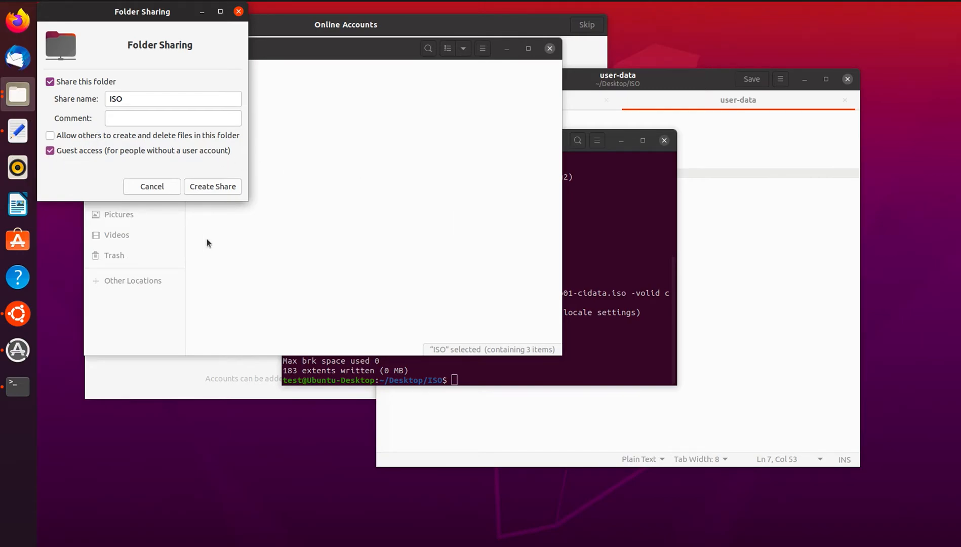
left_click(215, 186)
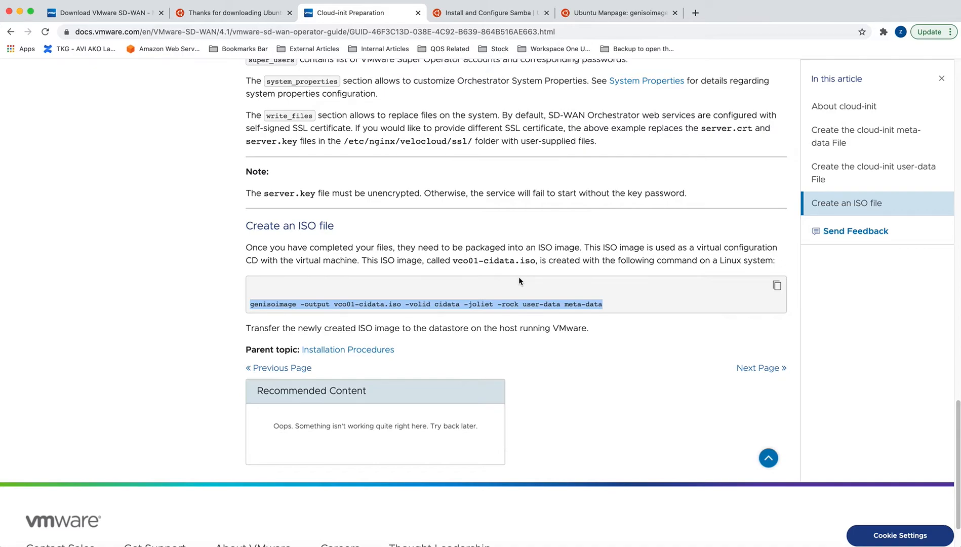
Bring up the Network location through Spotlight search for 'network'.
key("super+space")
type("n")
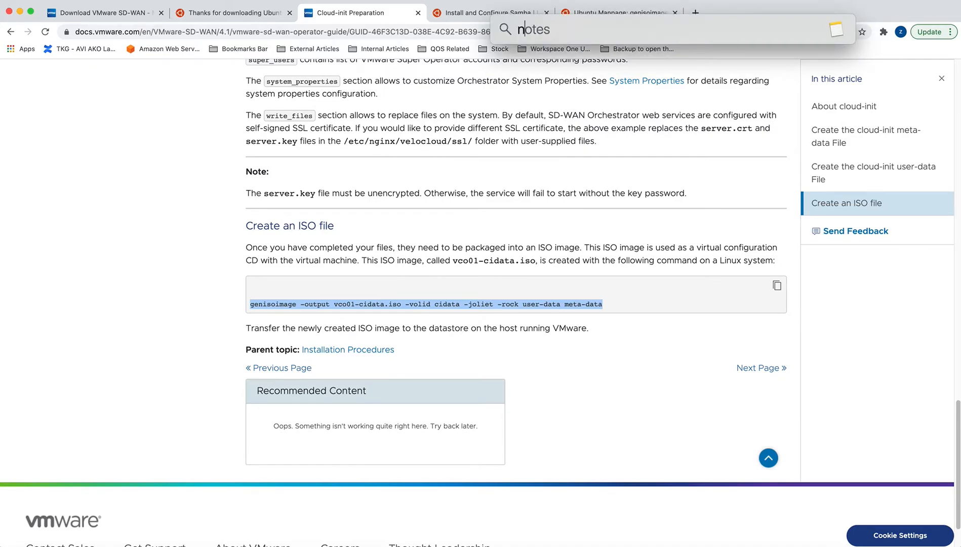
key("BackSpace")
key("BackSpace")
type("network")
key("Escape")
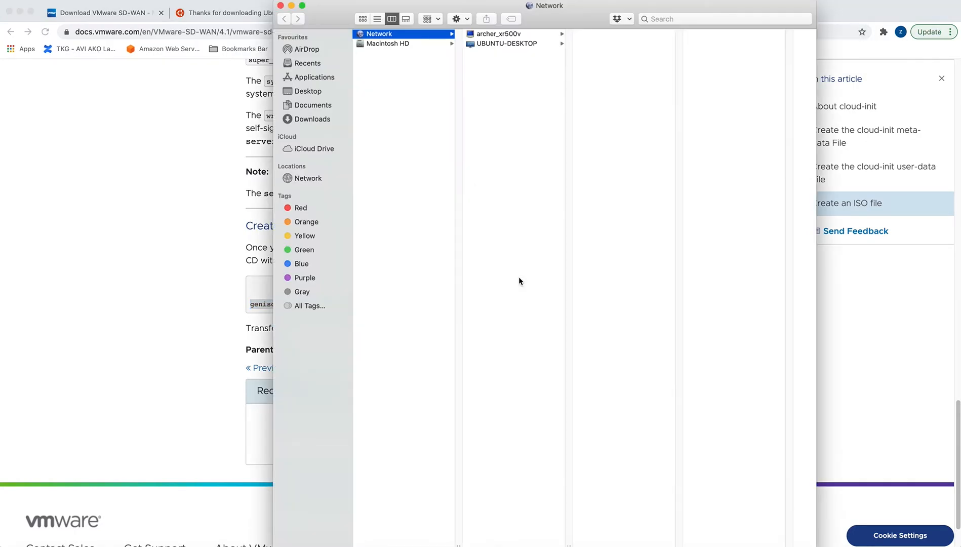
Connect to UBUNTU-DESKTOP's ISO share as guest and copy vco01-cidata.iso.
left_click(505, 45)
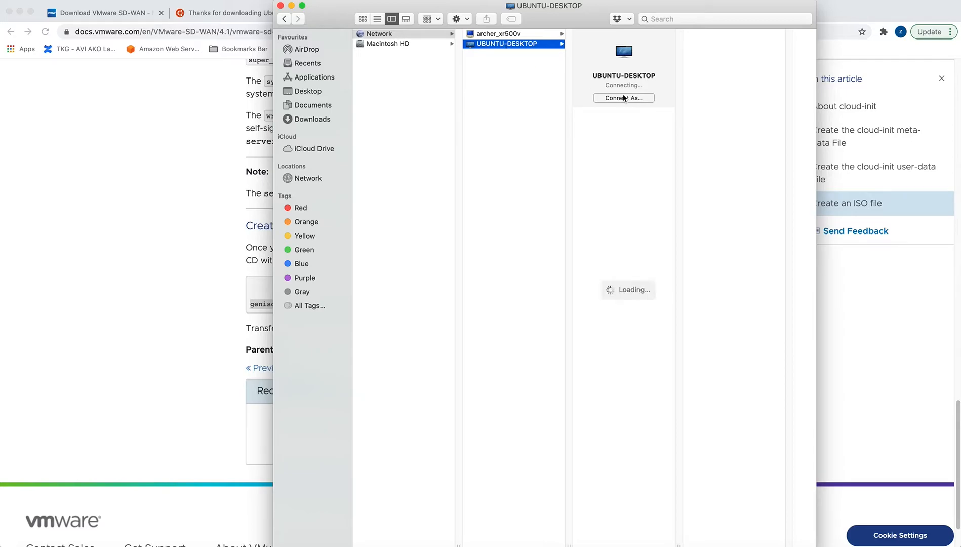
left_click(597, 114)
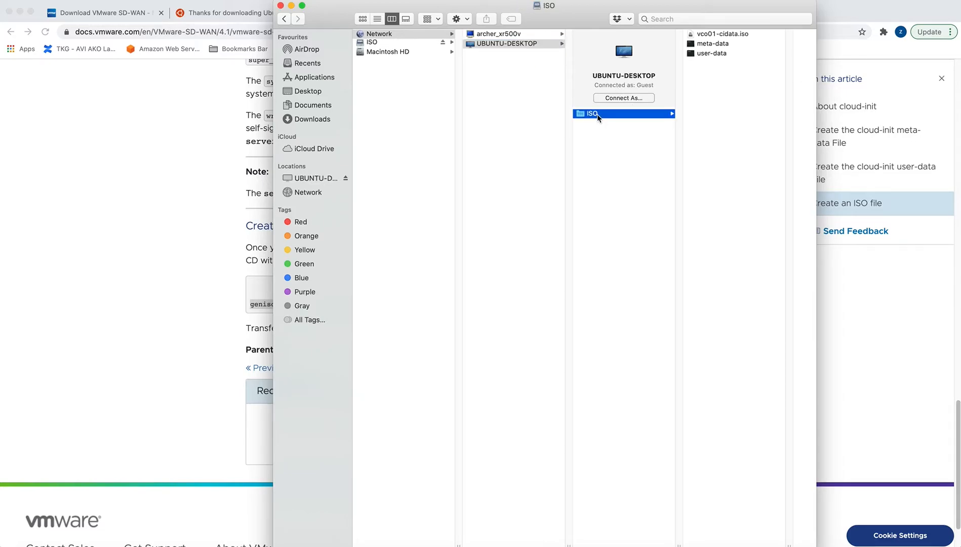
left_click(710, 35)
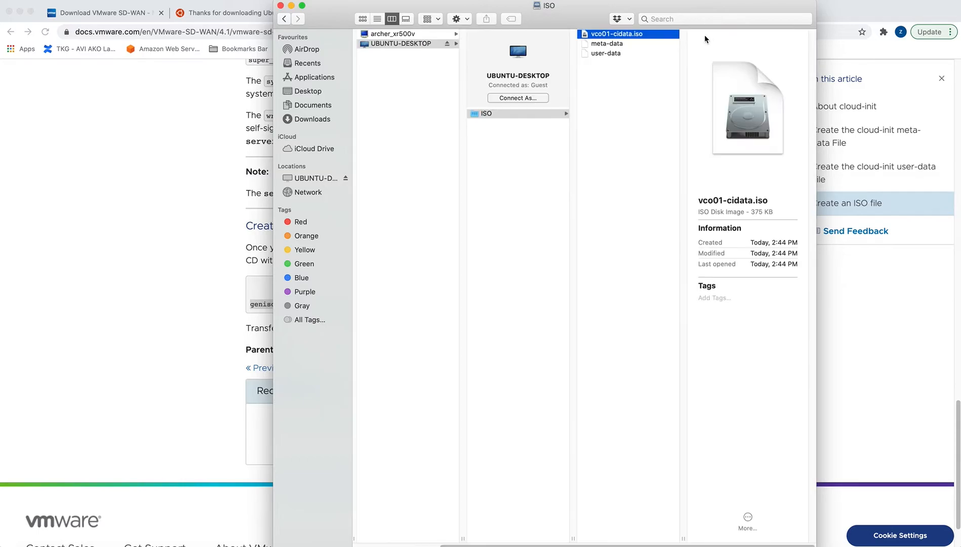
right_click(603, 37)
left_click(634, 136)
key("ctrl+Right")
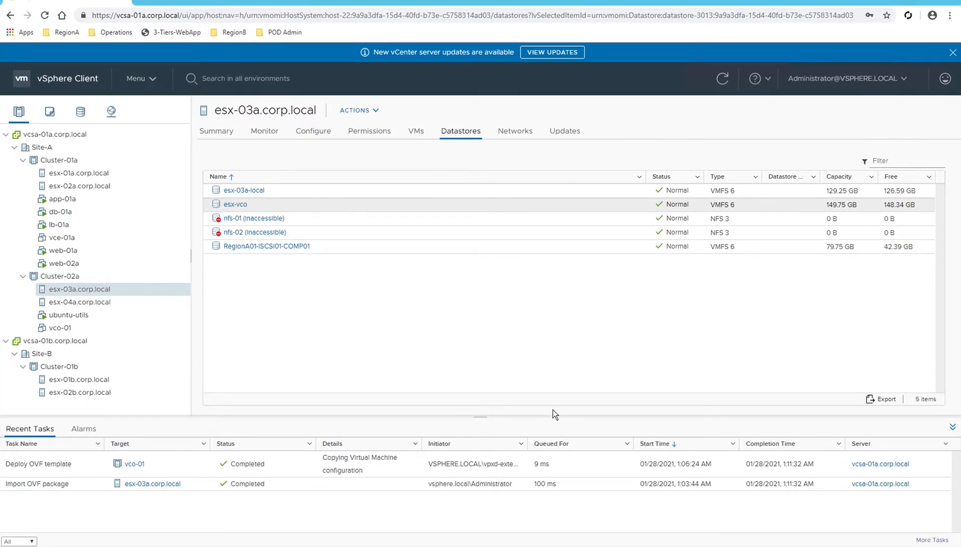
Delete the old vco01-cidata.iso and vco-cidata.iso from the Downloads folder.
left_click(109, 545)
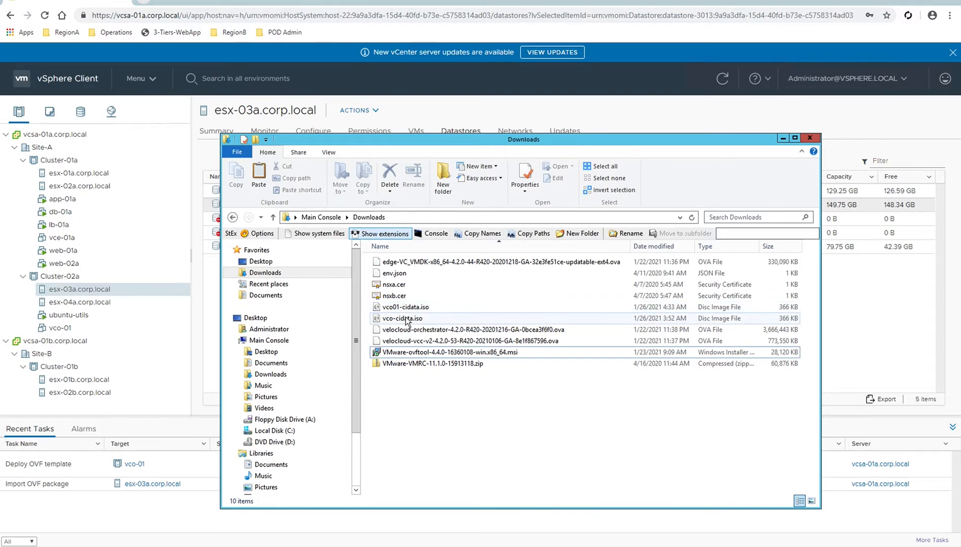
left_click(401, 314)
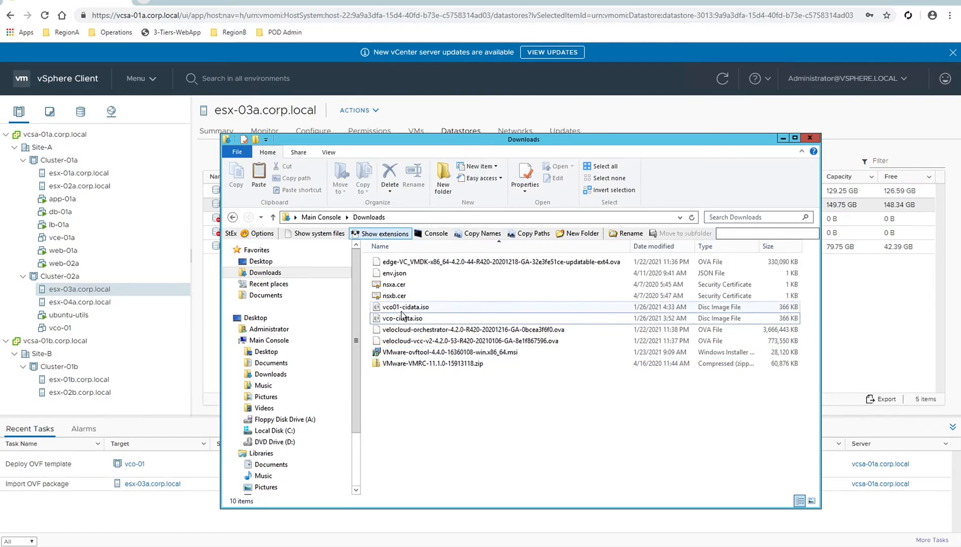
left_click(403, 309)
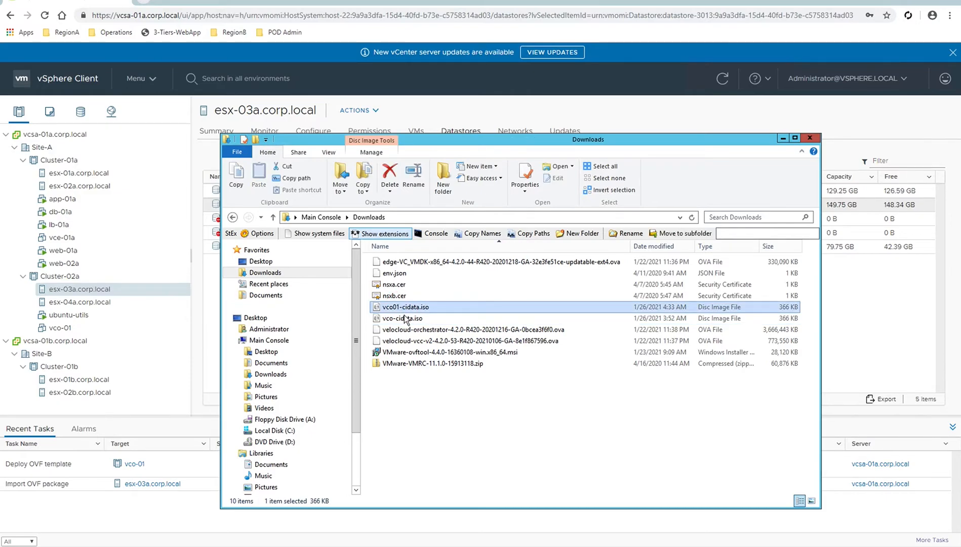
key("super")
left_click(404, 319)
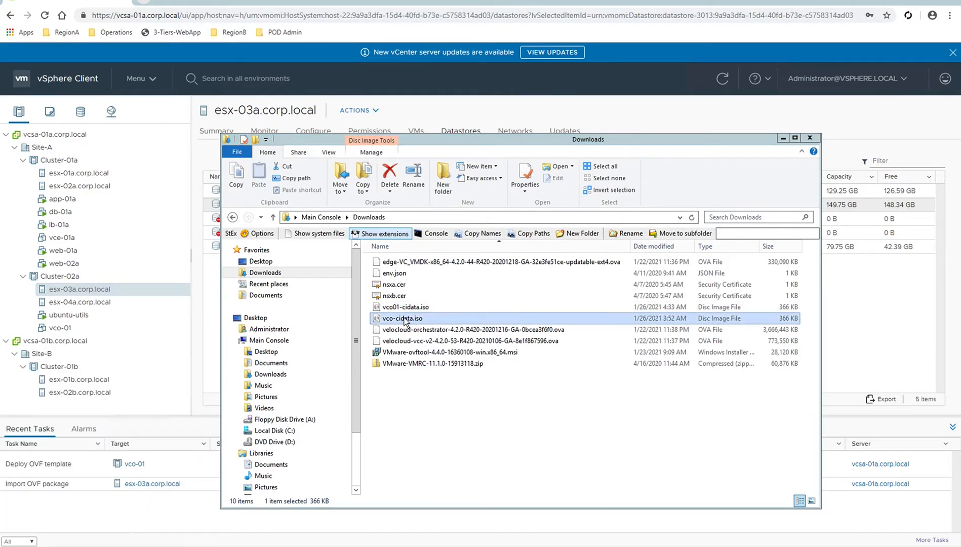
key("super")
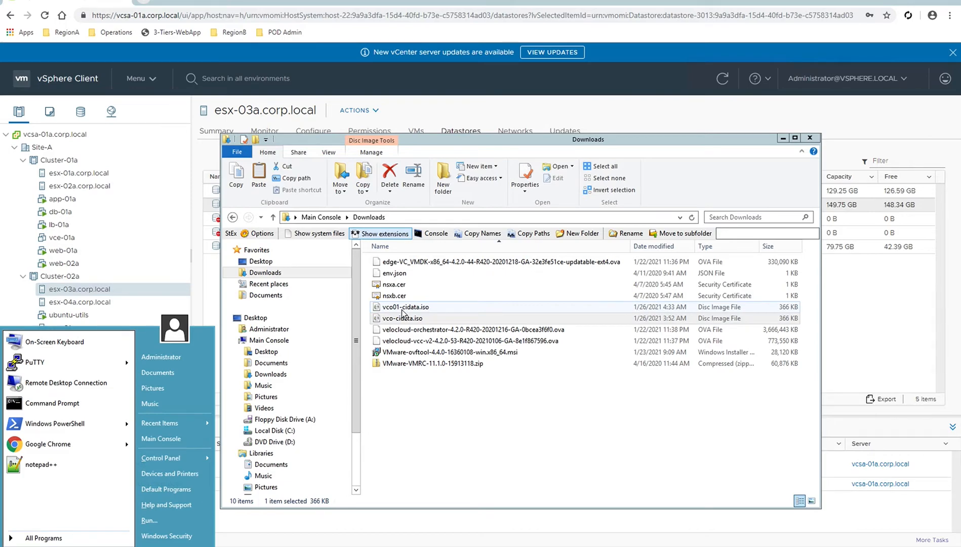
key("Escape")
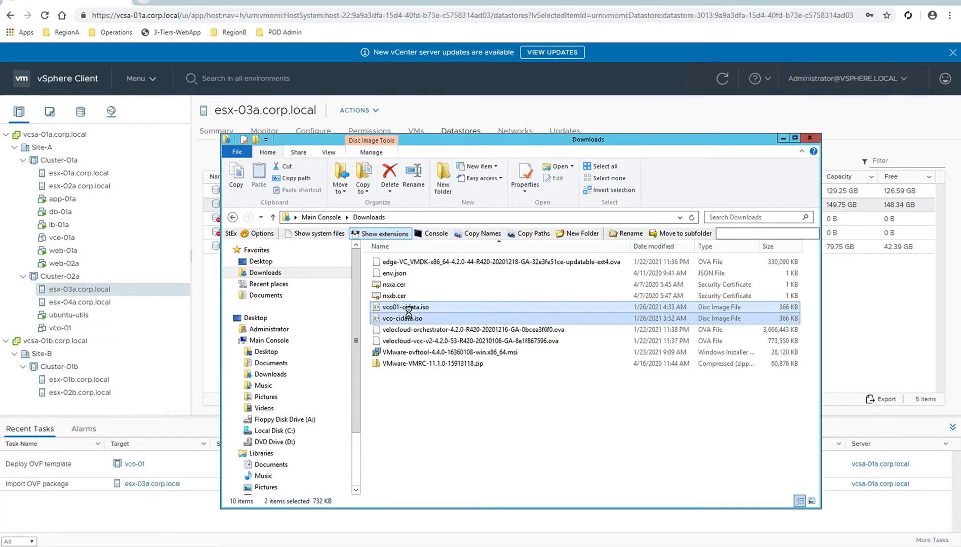
left_click(408, 318, "ctrl")
right_click(408, 312)
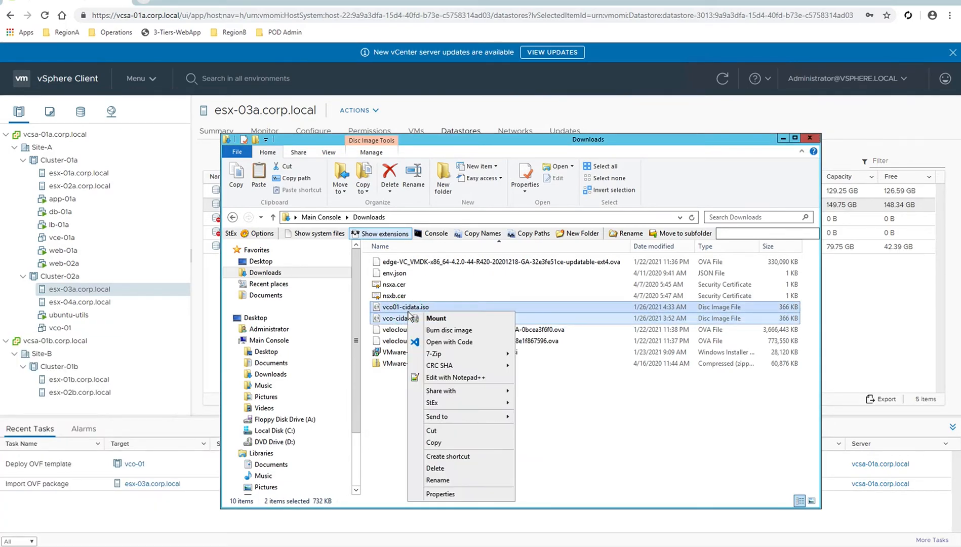
left_click(445, 468)
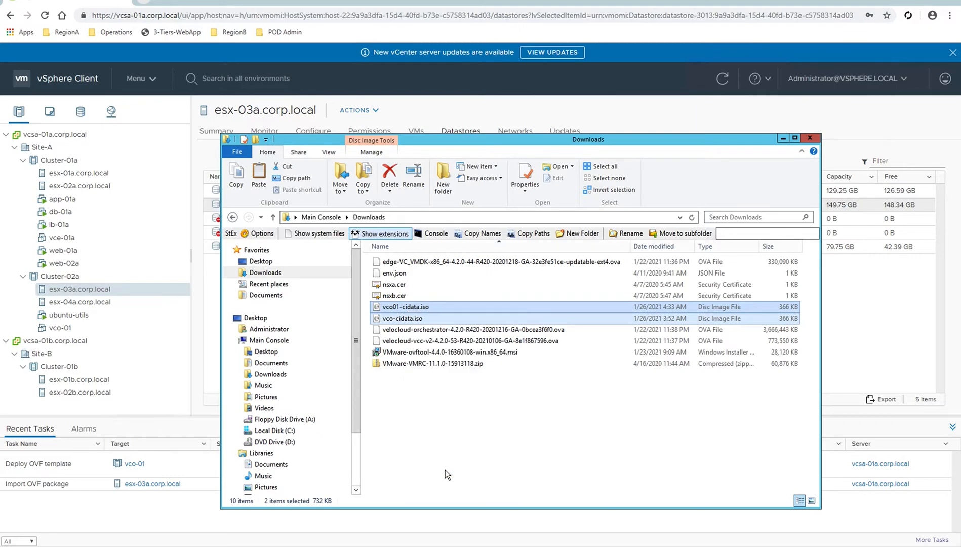
Paste the freshly copied vco01-cidata.iso (366 KB) into Downloads.
right_click(427, 375)
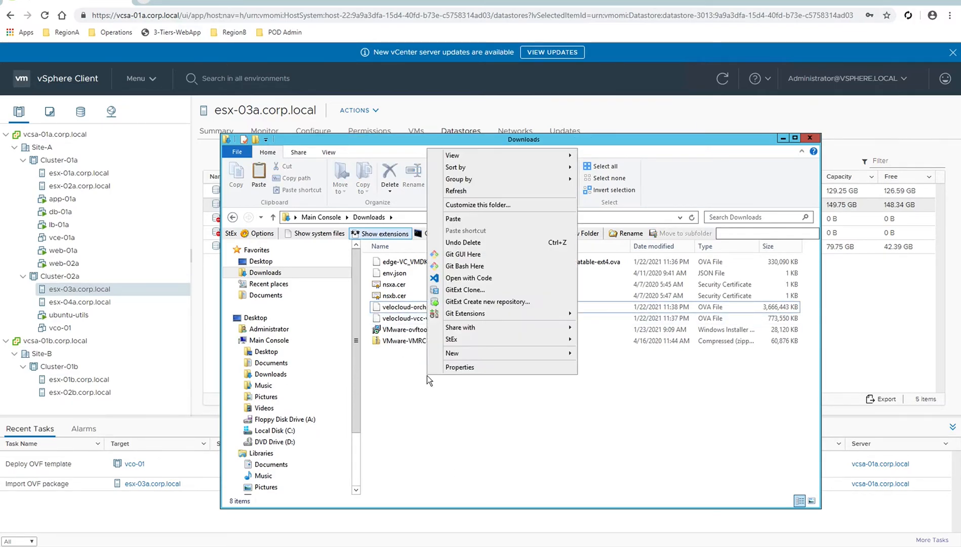
left_click(442, 219)
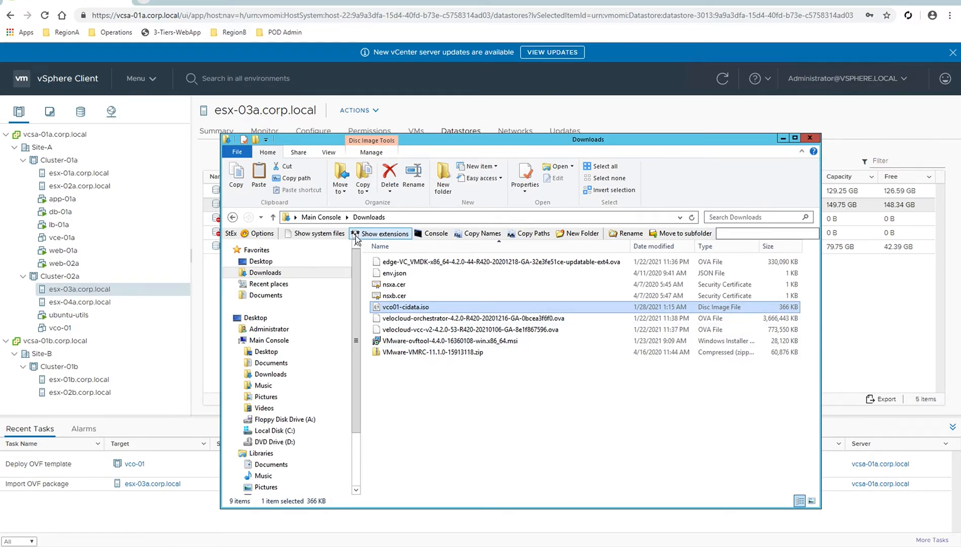
left_click(852, 281)
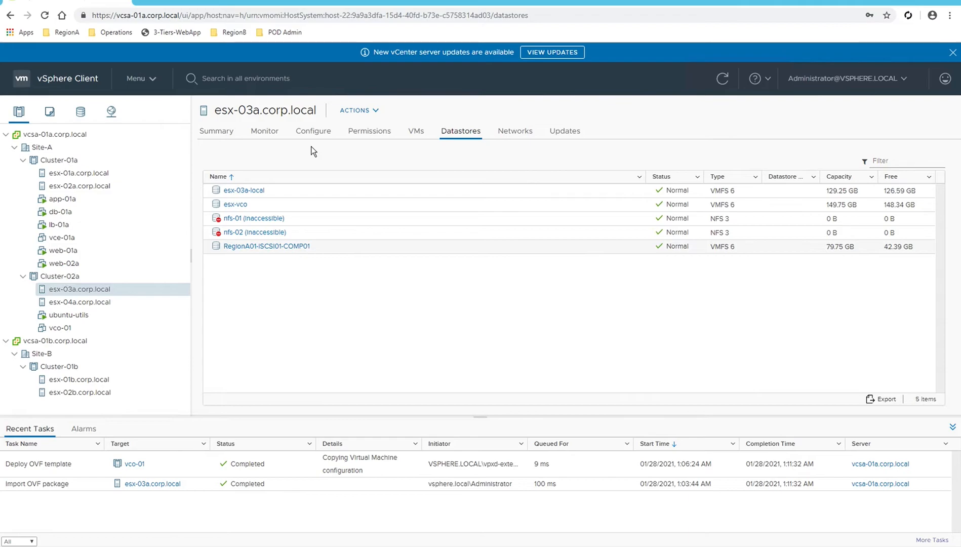
Upload vco01-cidata.iso to the esx-vco datastore's files, then return to Hosts and Clusters.
left_click(239, 206)
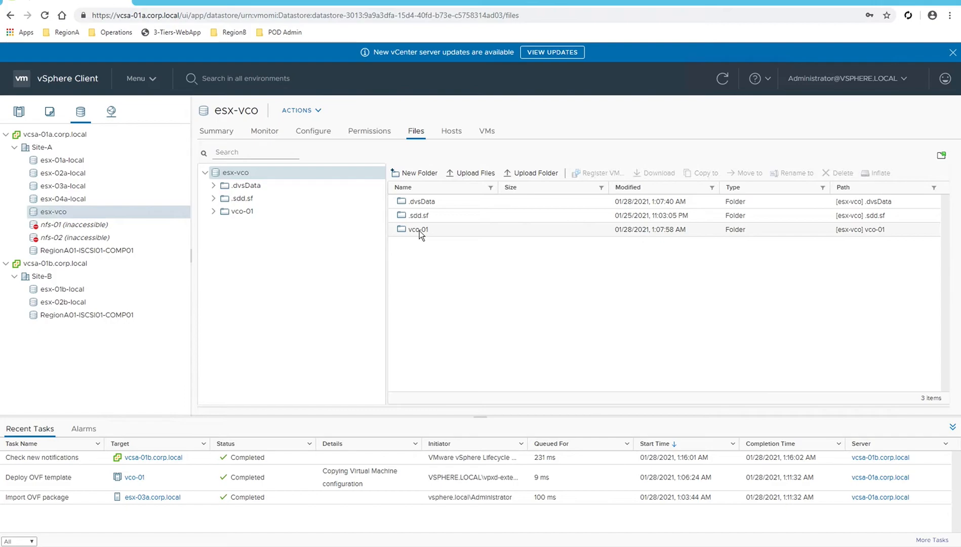
left_click(473, 173)
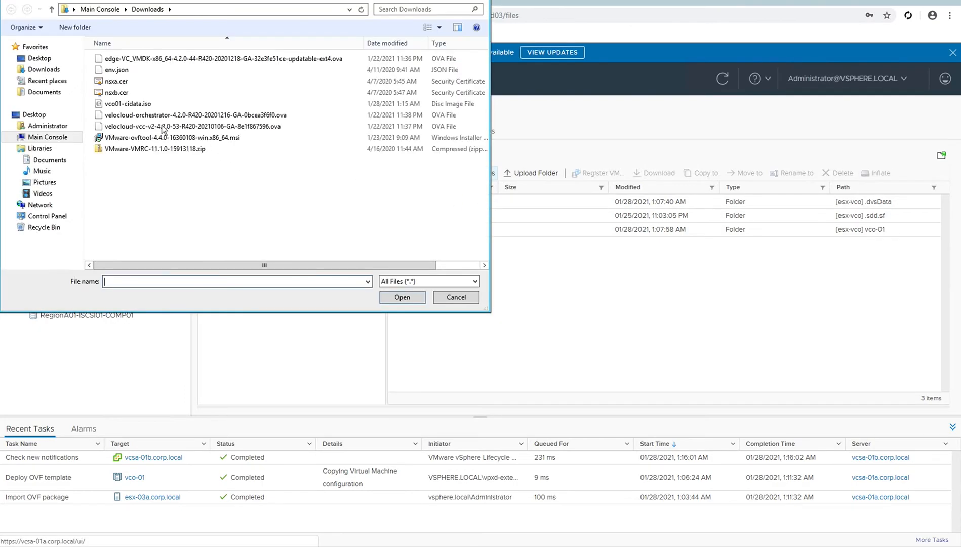
left_click(152, 103)
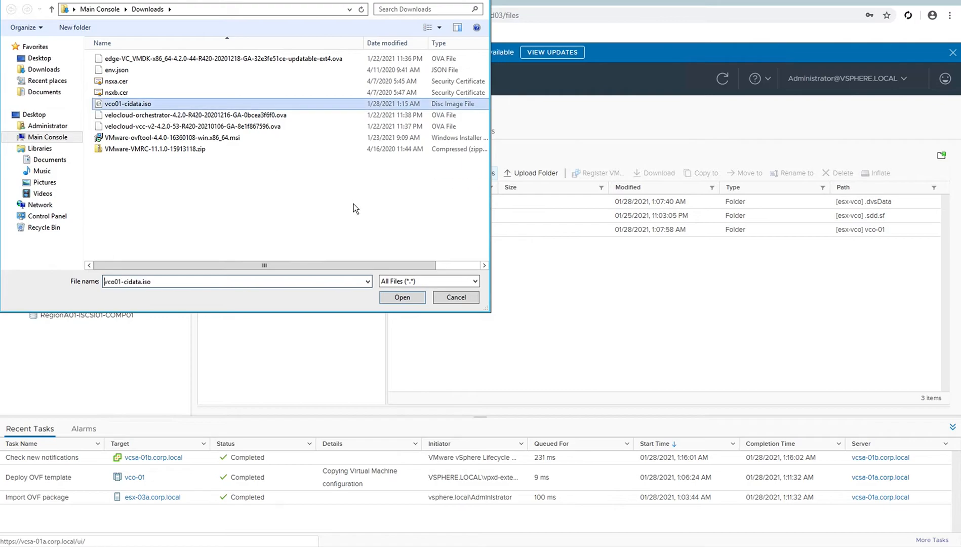
left_click(402, 297)
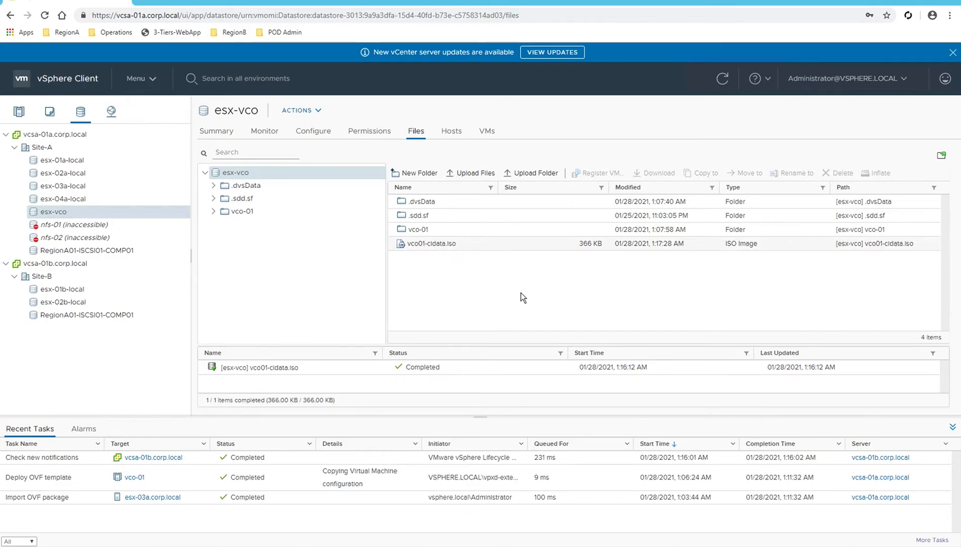
left_click(23, 112)
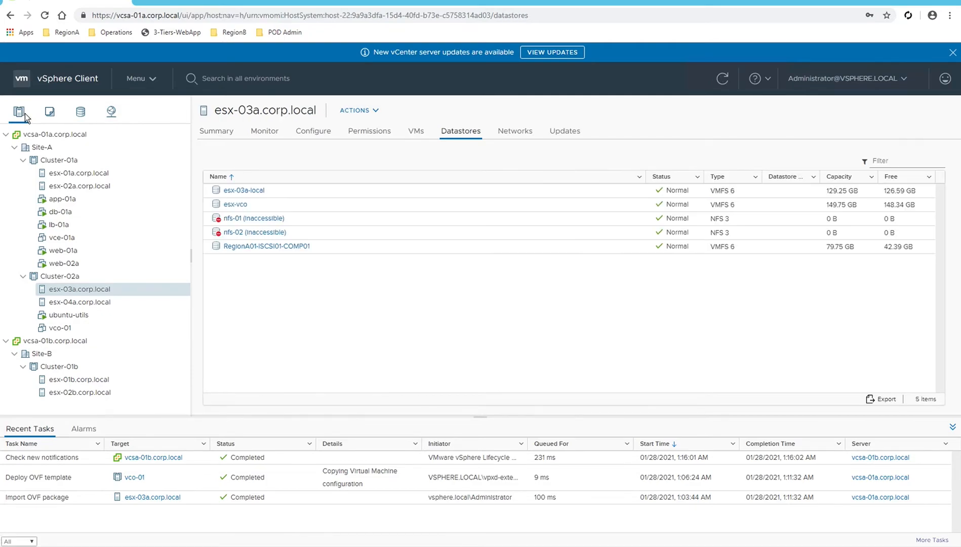
Point vco-01's CD/DVD drive 1 at [esx-vco] vco01-cidata.iso, connected at power on, and save.
right_click(69, 329)
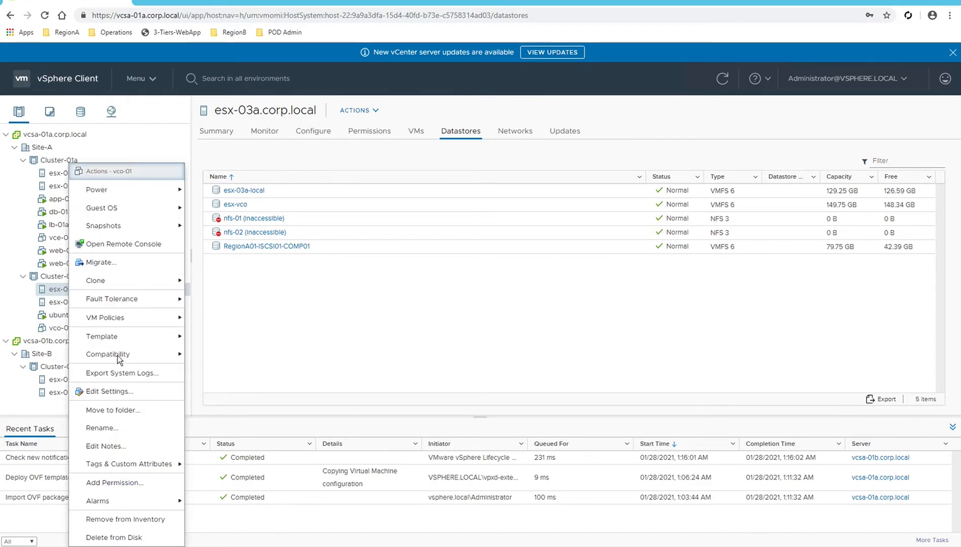
left_click(126, 392)
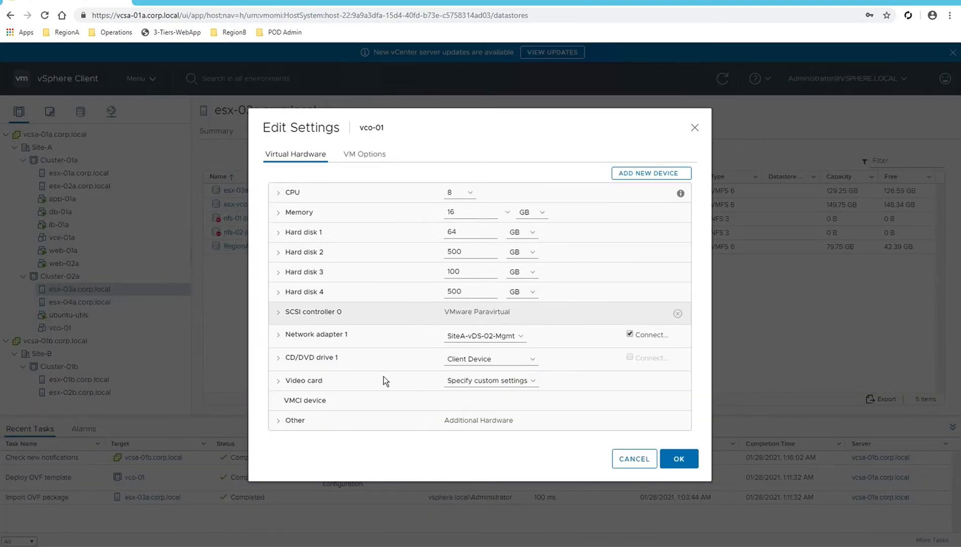
left_click(529, 359)
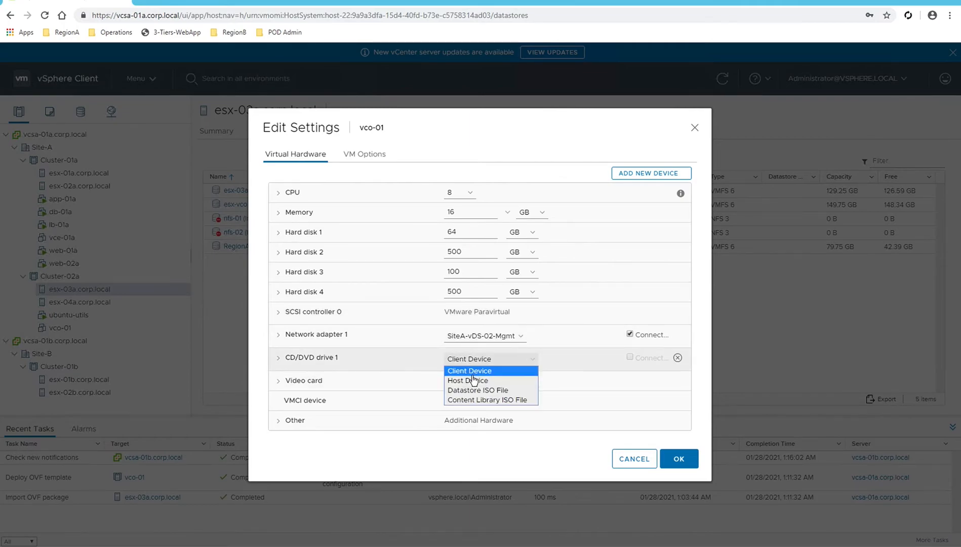
left_click(472, 390)
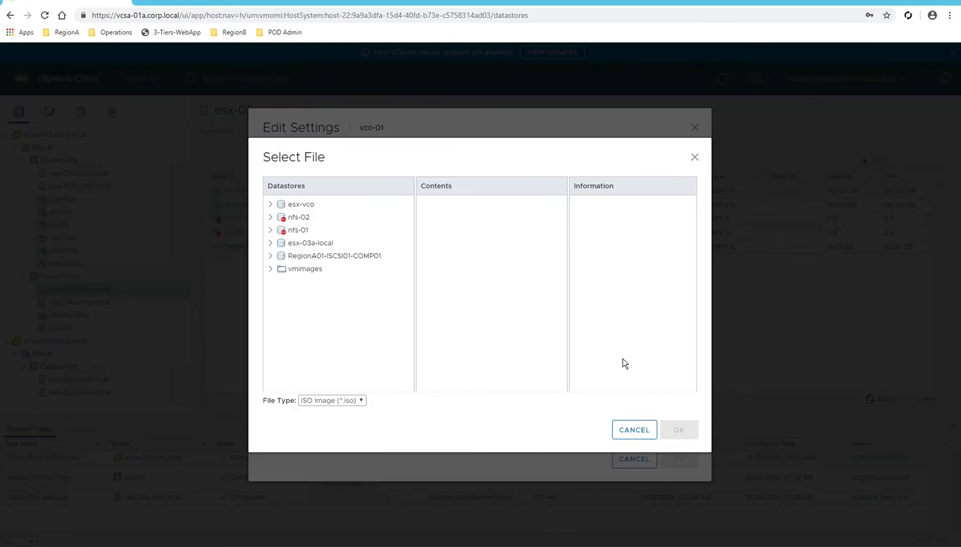
left_click(290, 204)
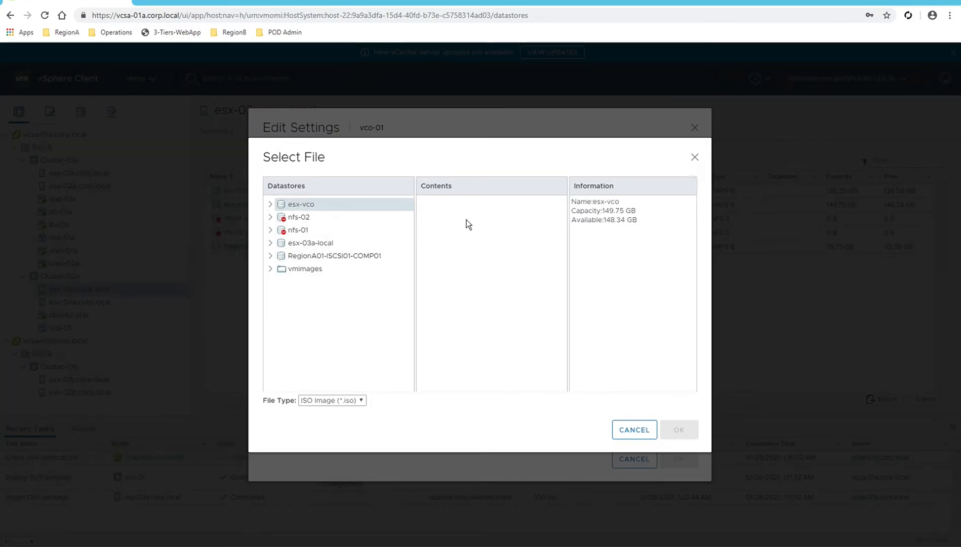
left_click(443, 234)
left_click(443, 245)
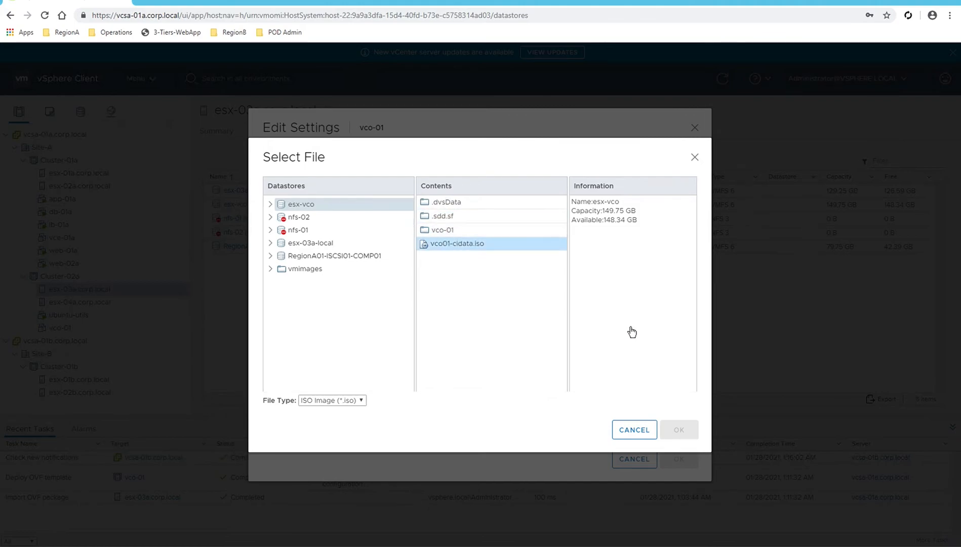
left_click(682, 431)
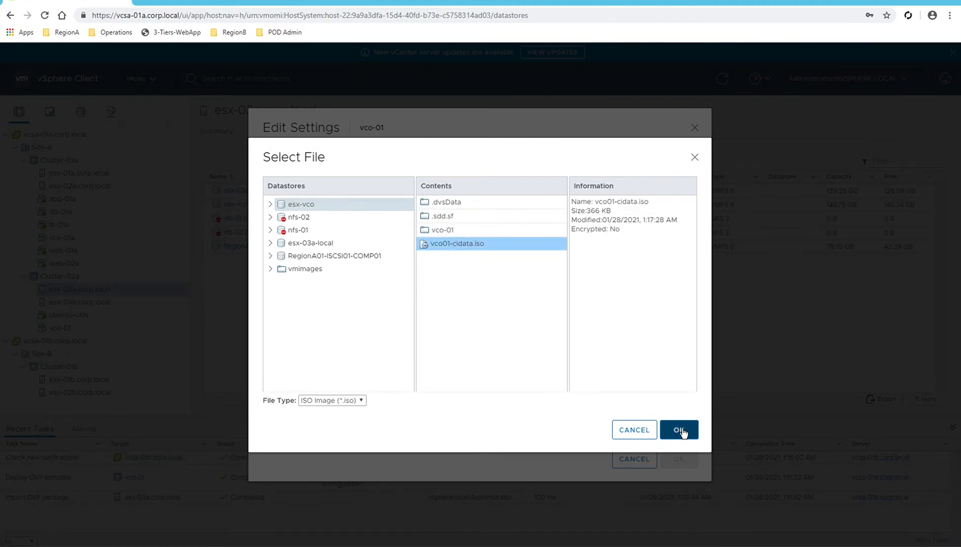
left_click(681, 430)
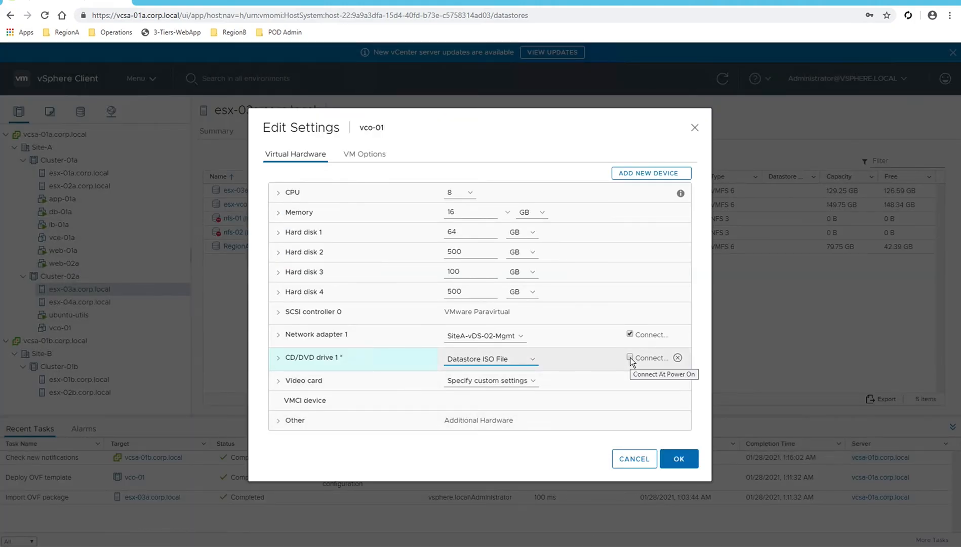
left_click(279, 361)
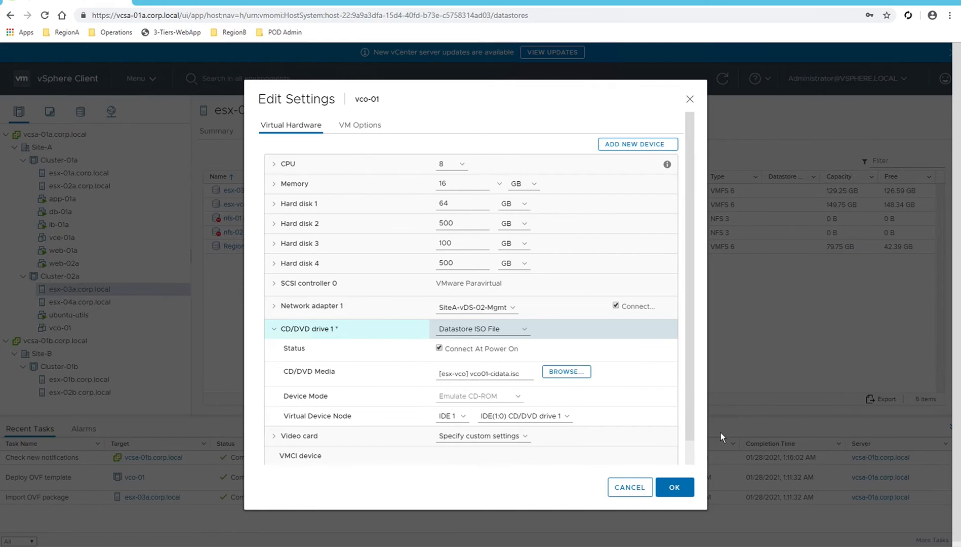
left_click(674, 487)
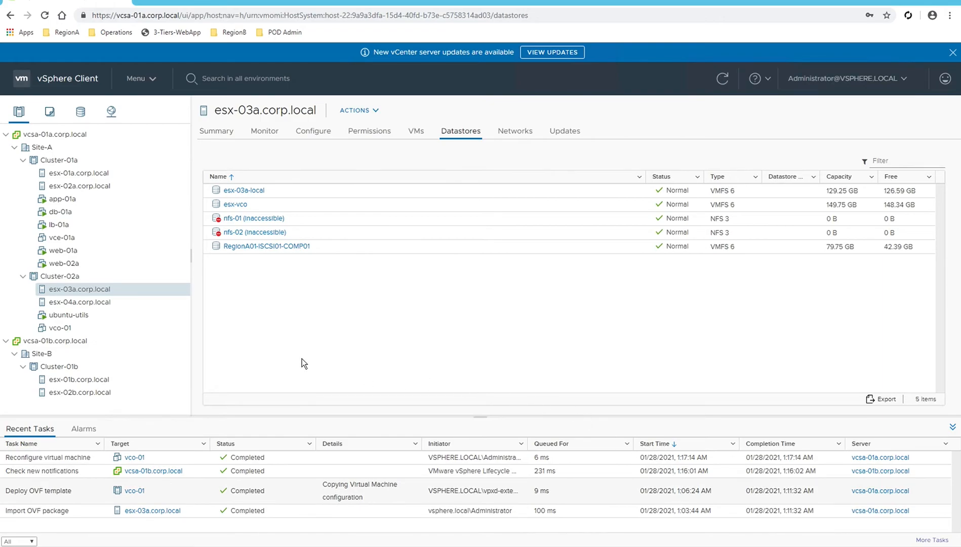
Power on the vco-01 VM and start launching its web console.
left_click(61, 329)
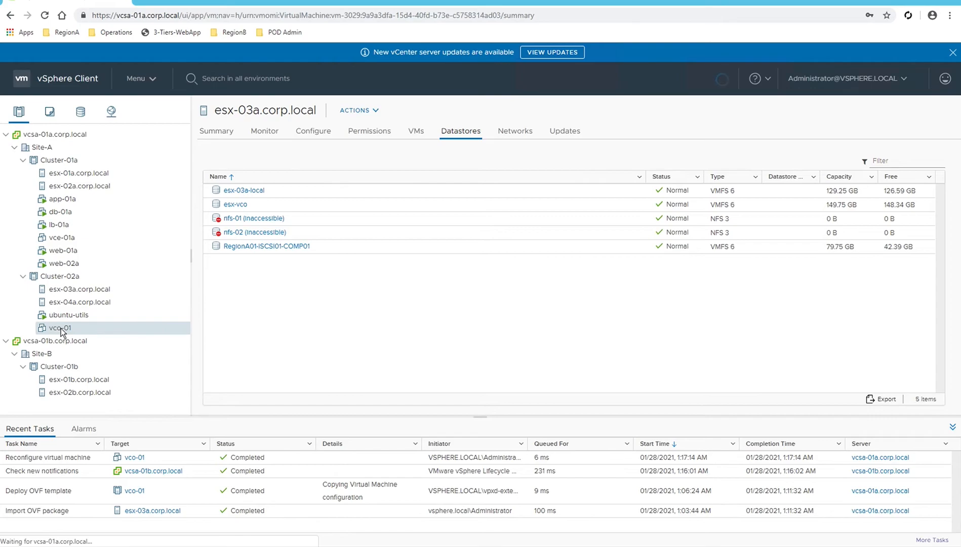
right_click(61, 328)
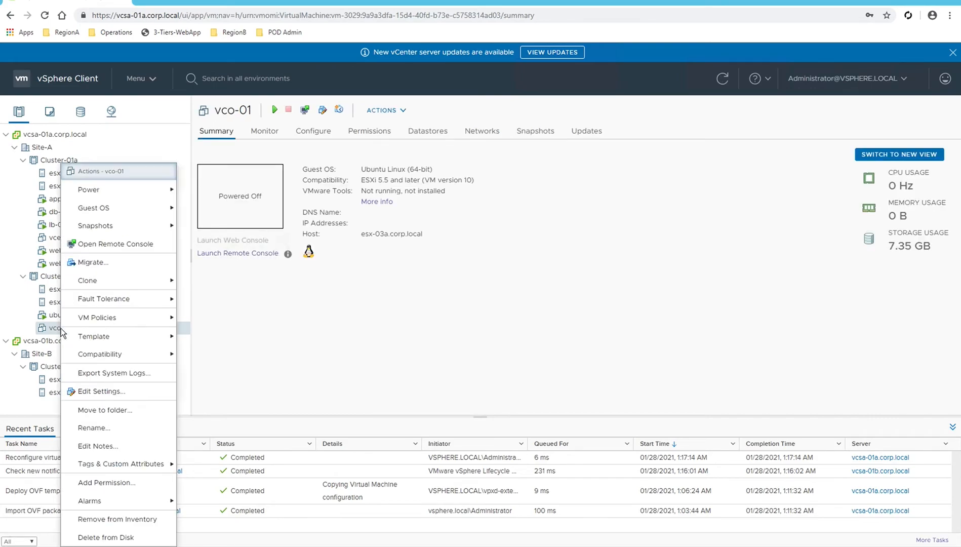
mouse_move(129, 194)
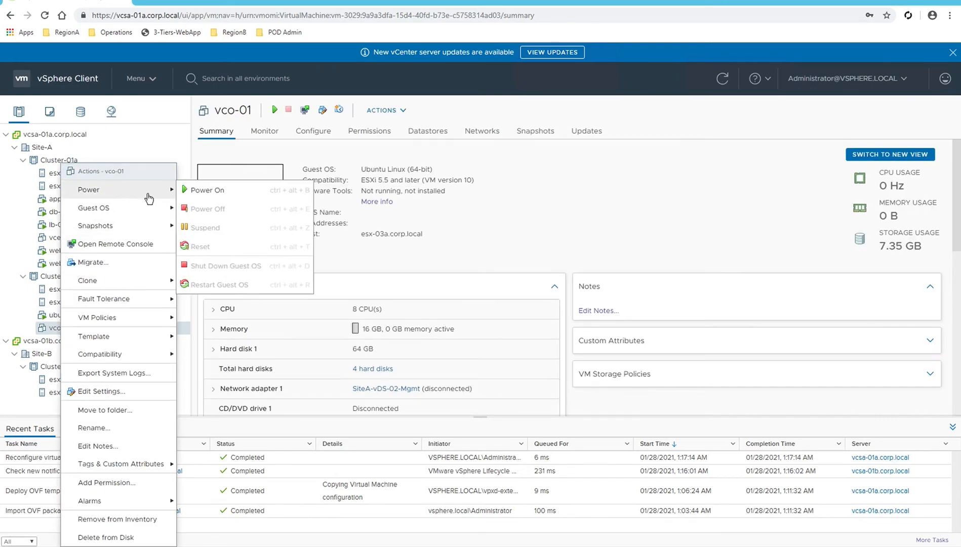
left_click(217, 195)
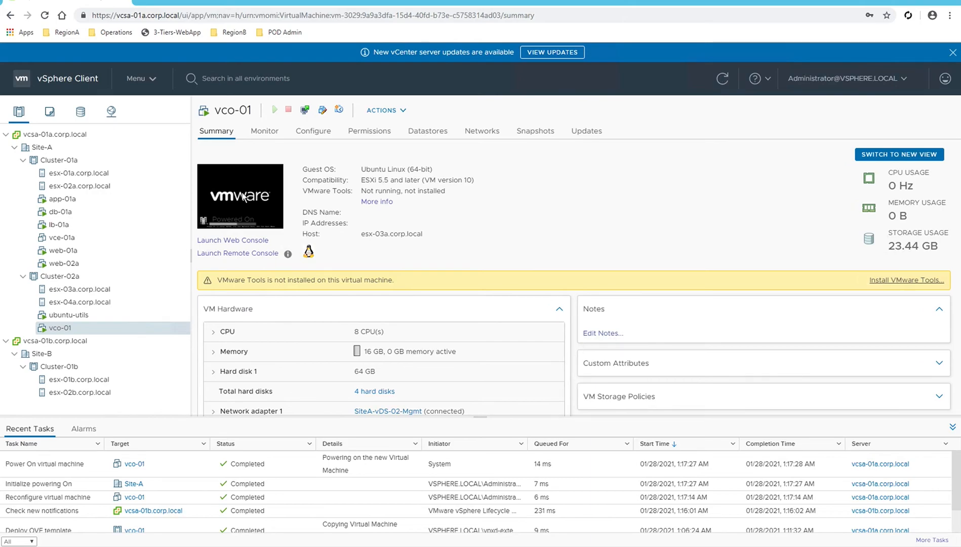
left_click(243, 198)
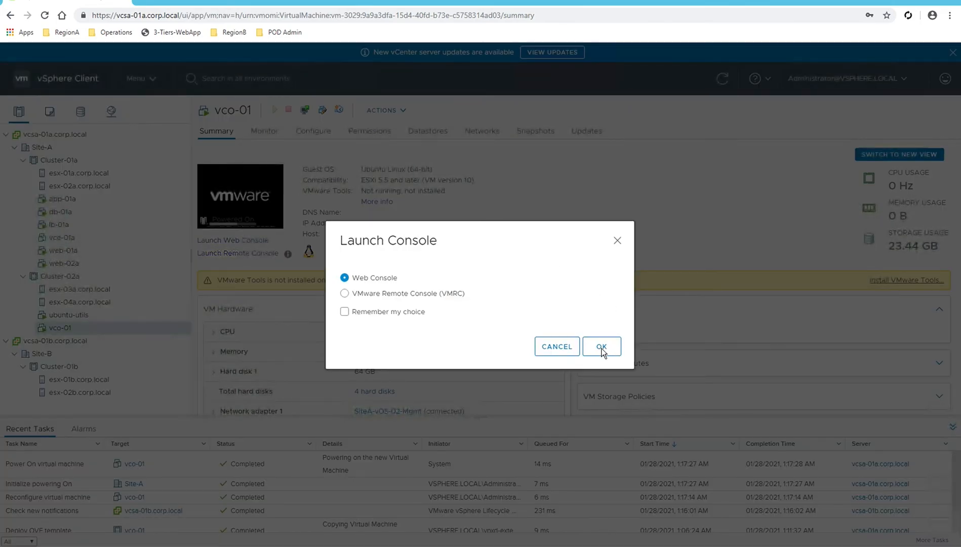
Launch vco-01's web console and log in to the VeloCloud shell as vcadmin with its password.
left_click(601, 348)
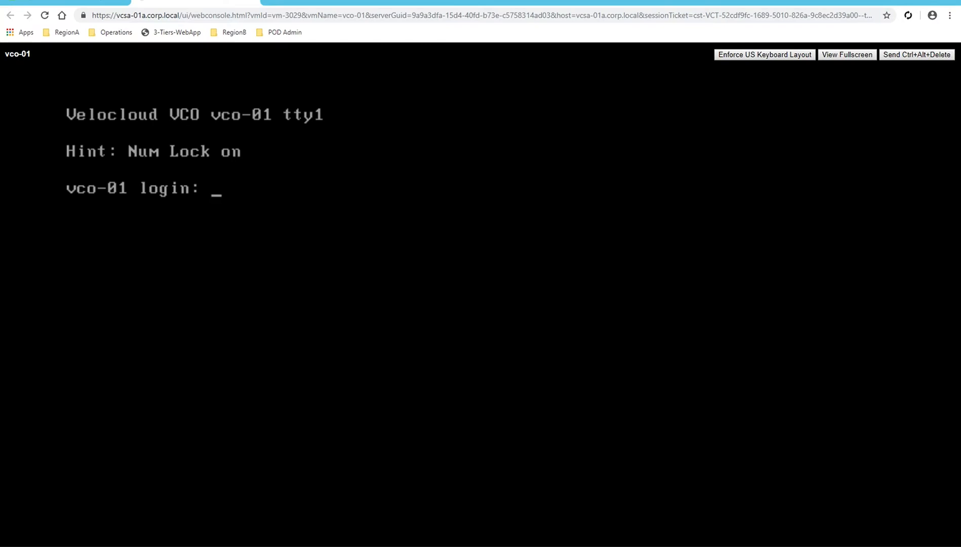
type("vcadmin")
key("Return")
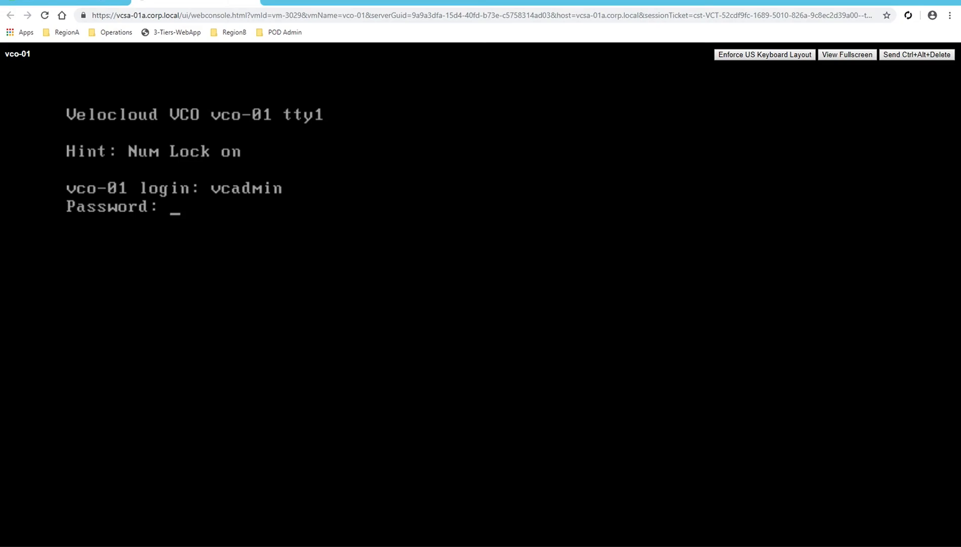
key("Return")
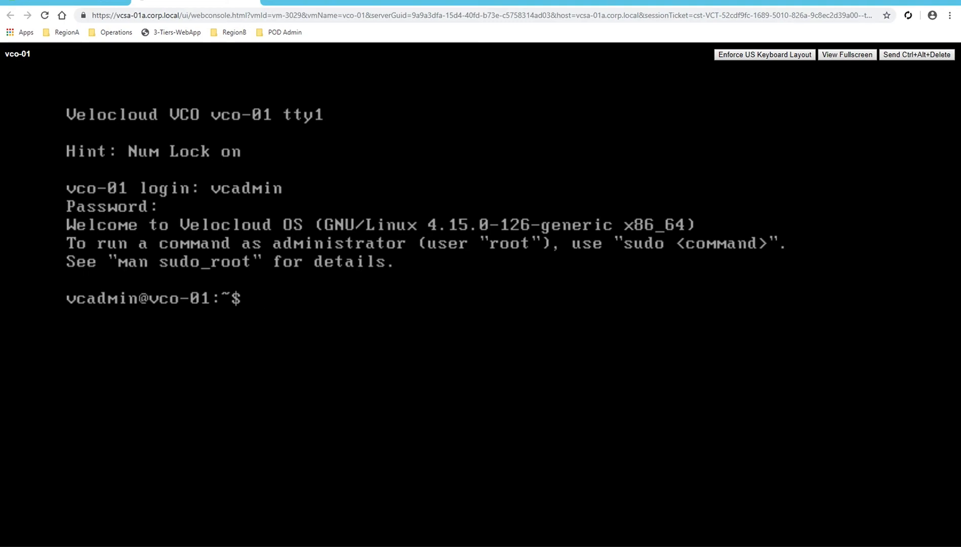
left_click(272, 4)
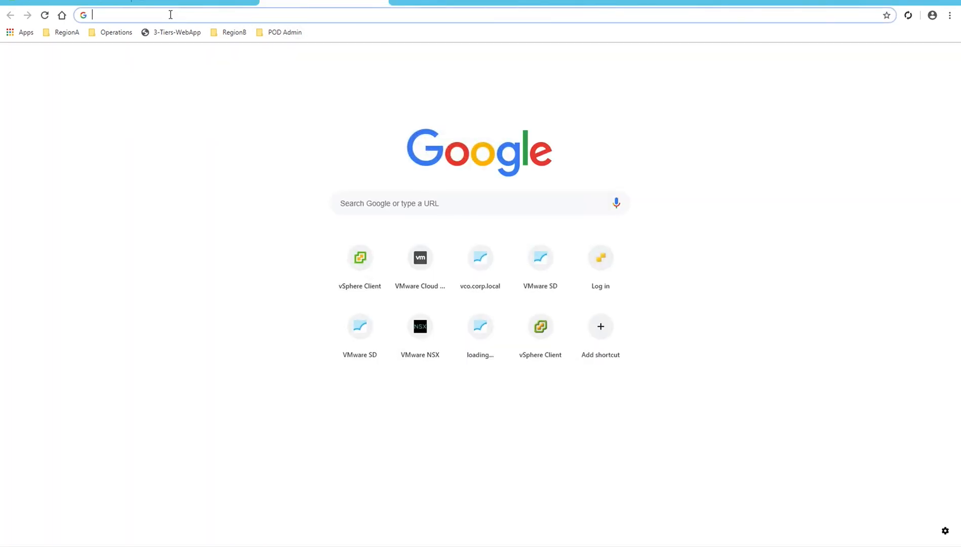
type("http")
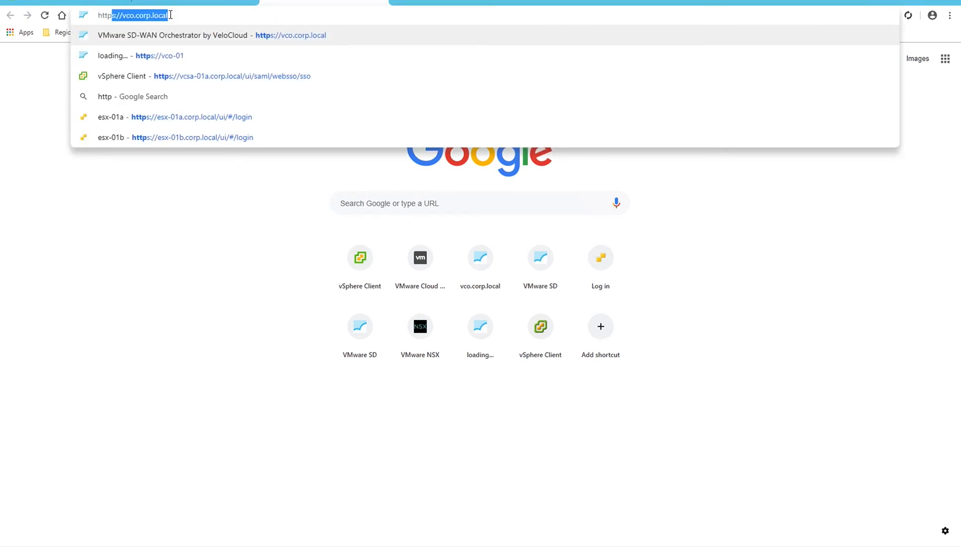
type("s://")
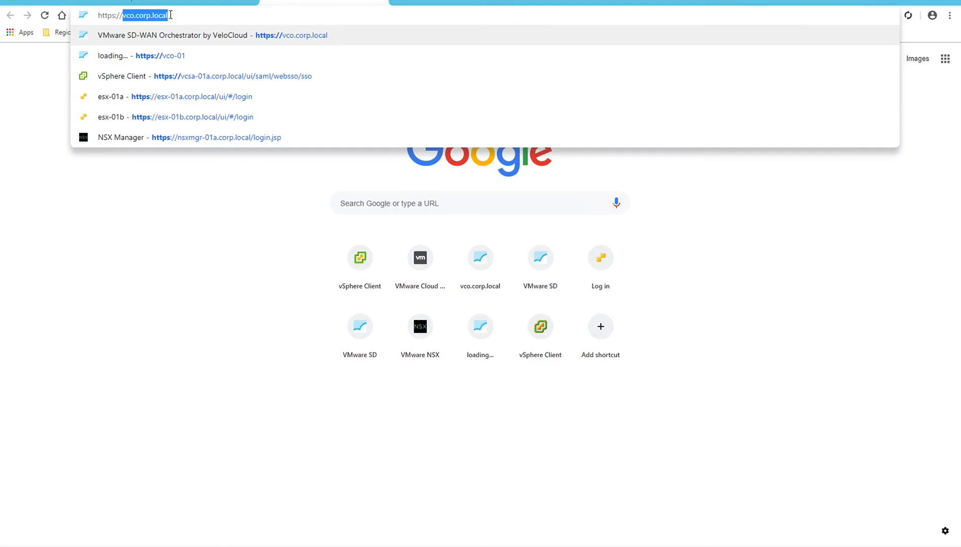
type("192.168")
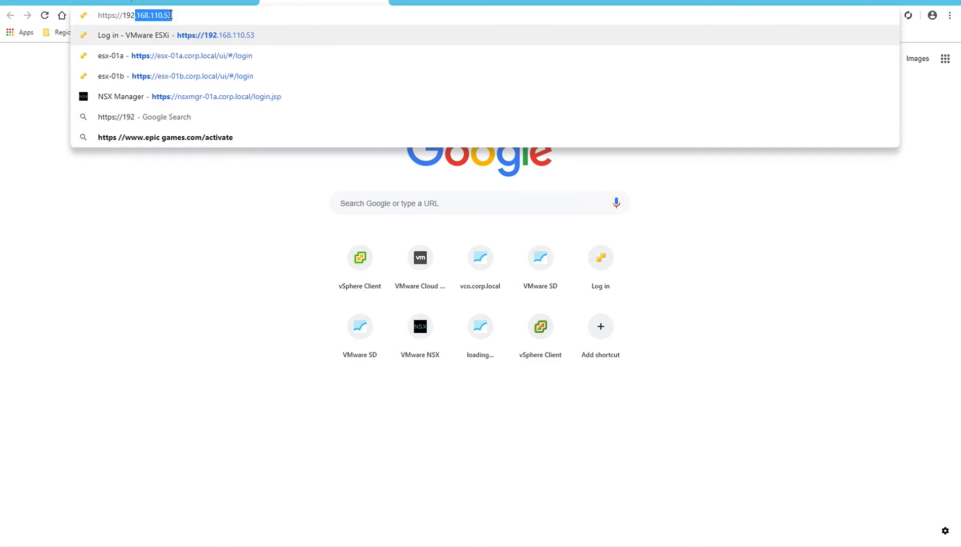
type(".110.19")
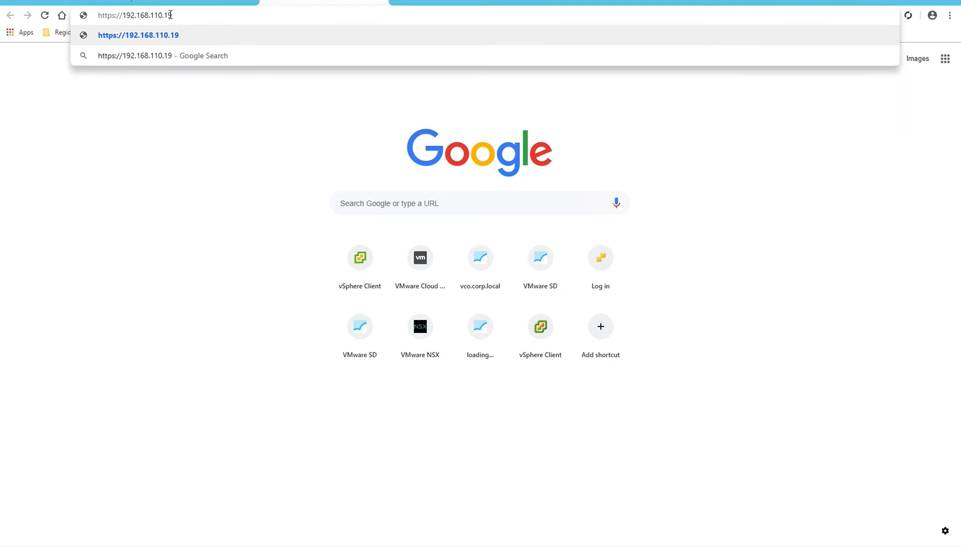
type("/operator")
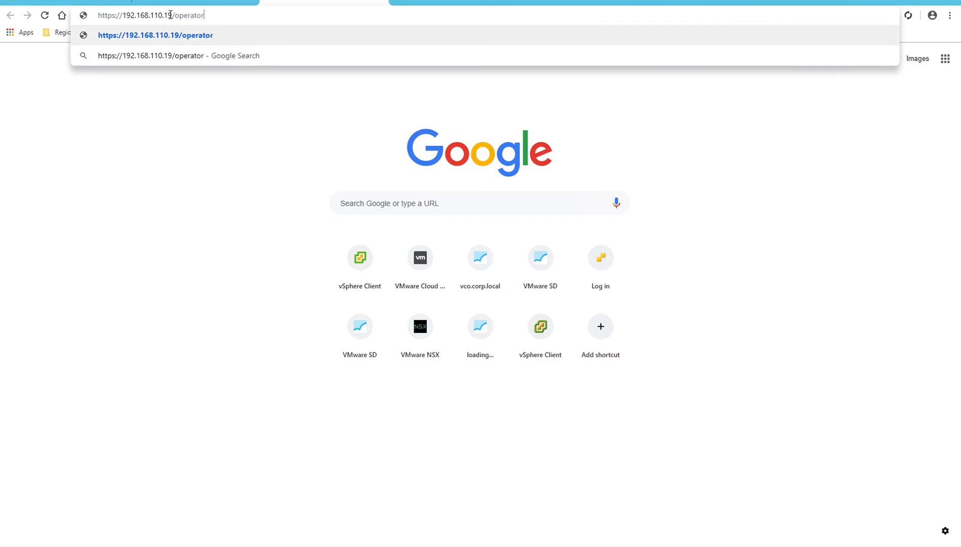
key("Return")
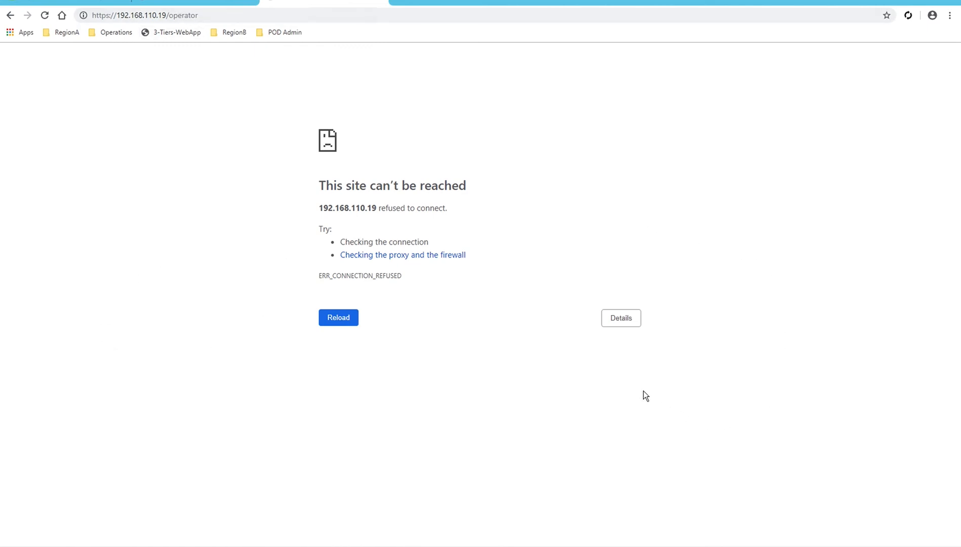
key("F5")
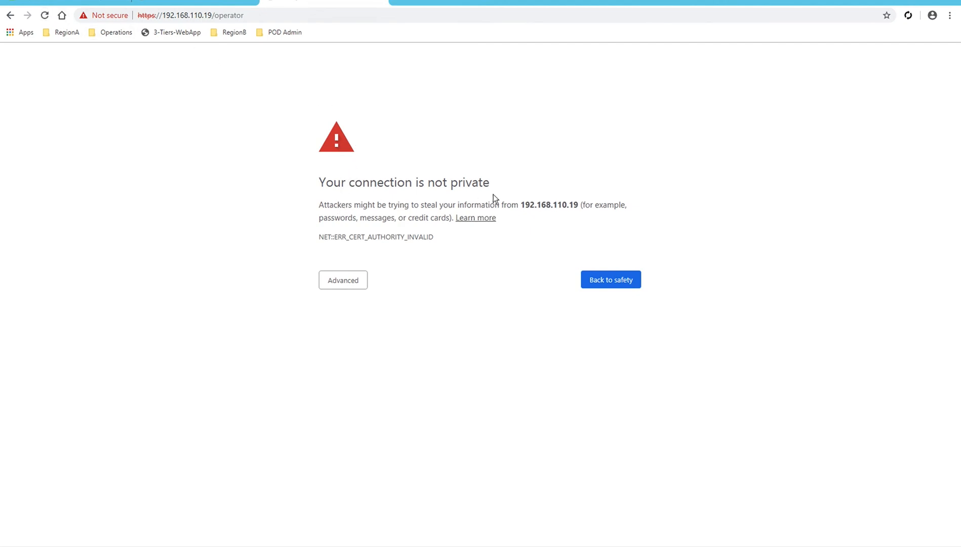
Proceed past the unsafe-certificate warning and sign in with the operator's e-mail username and password.
left_click(341, 281)
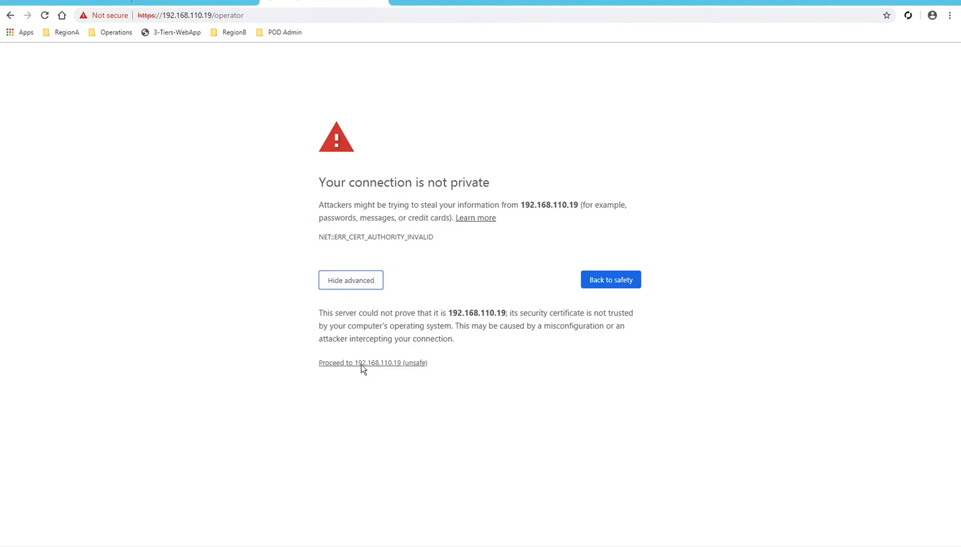
left_click(362, 365)
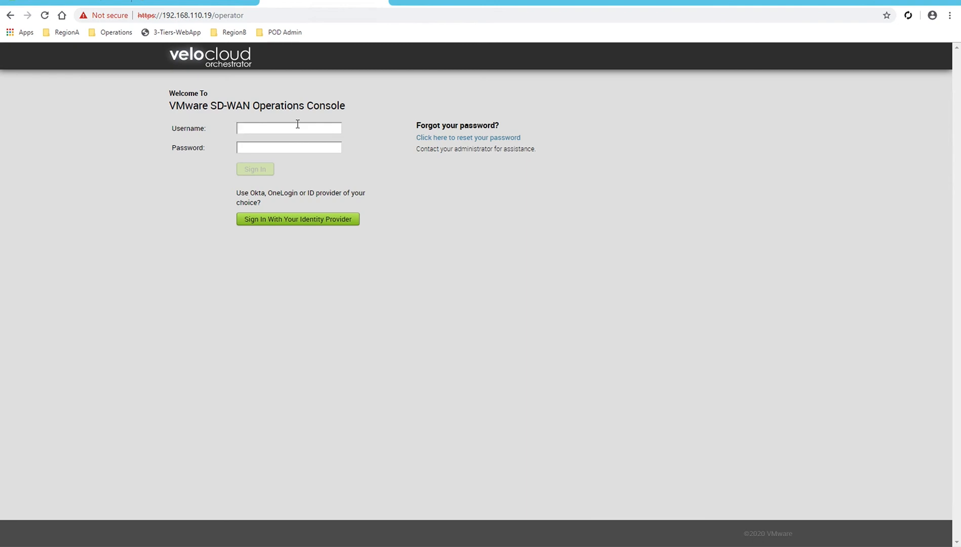
key("Tab")
type("••••••••")
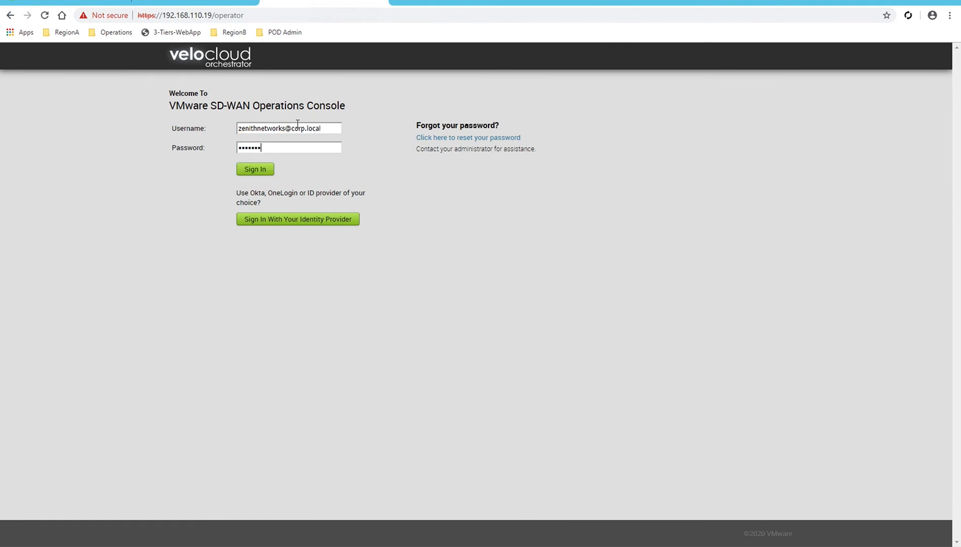
left_click(253, 169)
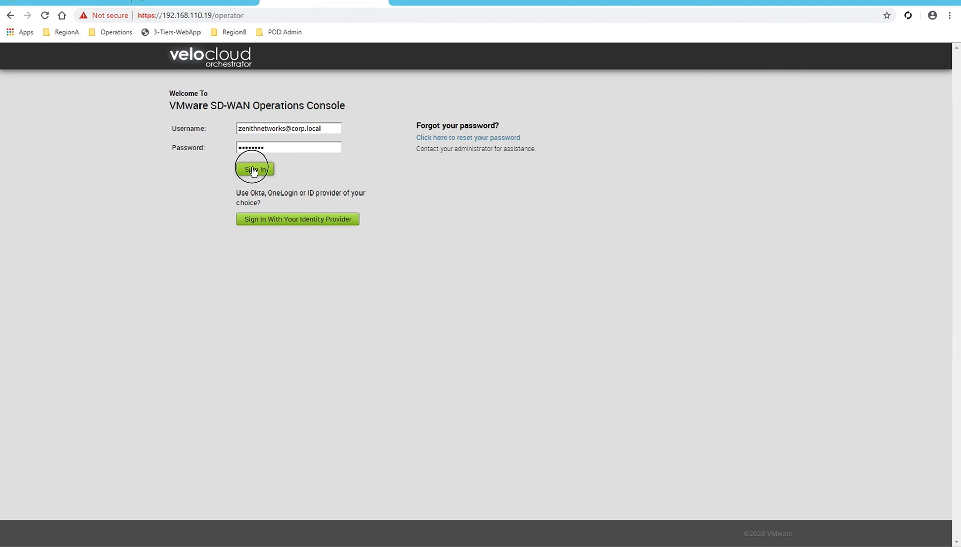